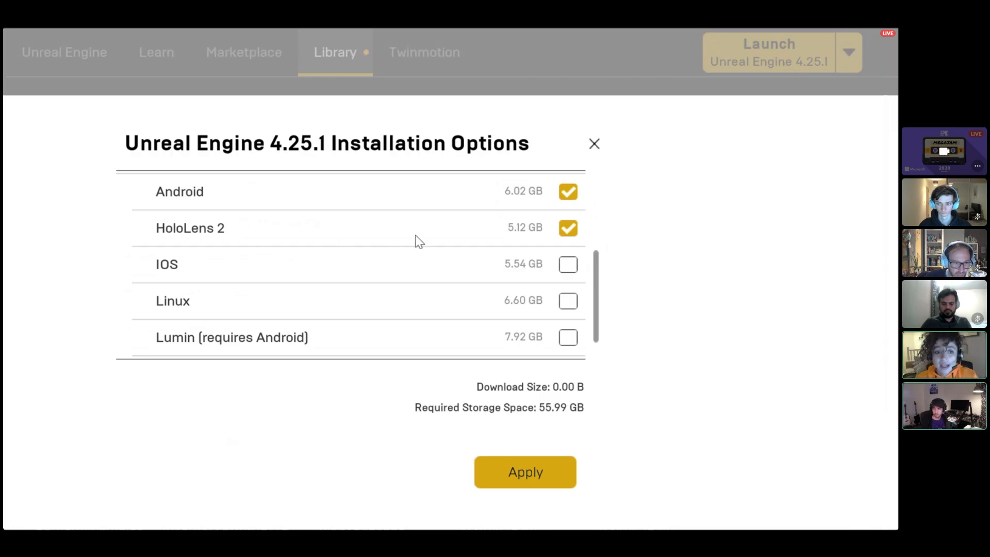
Apply the Unreal Engine 4.25.1 installation options with HoloLens 2 platform support selected.
left_click(571, 228)
left_click(571, 229)
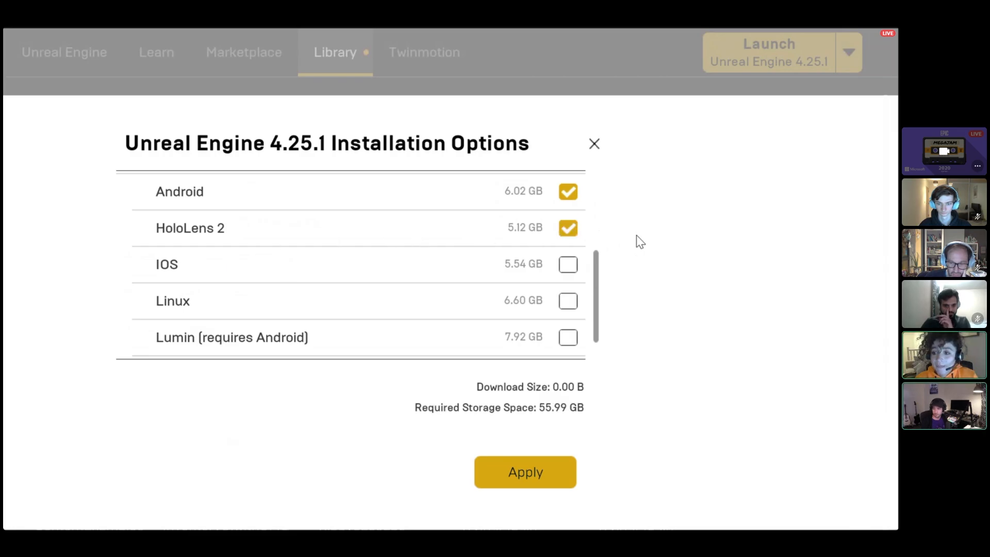
left_click(523, 472)
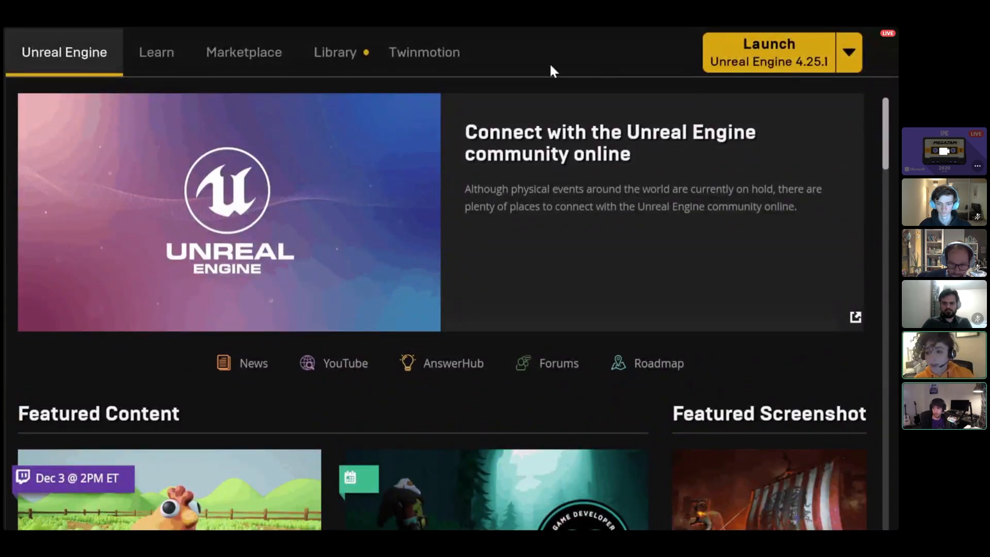
Open the installation options for engine version 4.25.1 from the launcher's library.
left_click(338, 61)
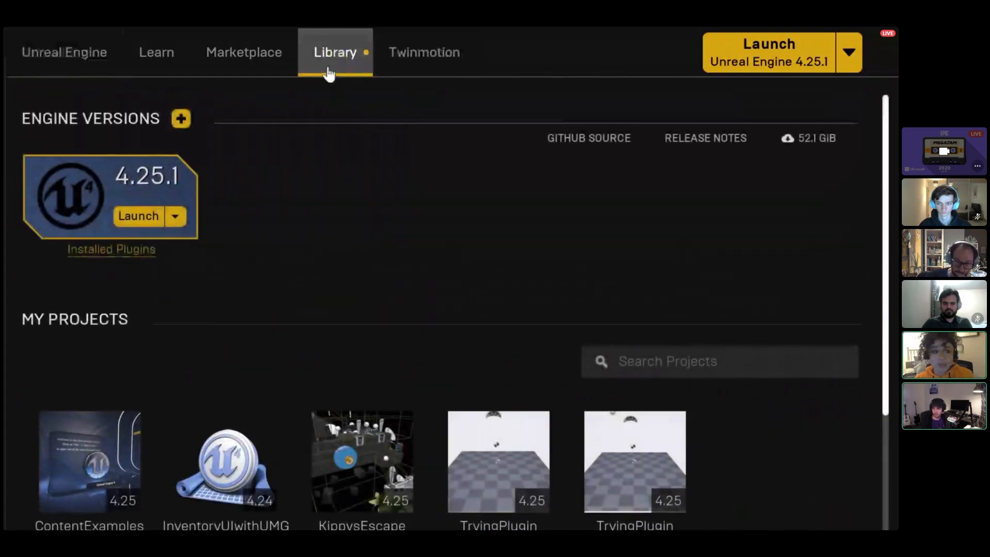
left_click(175, 216)
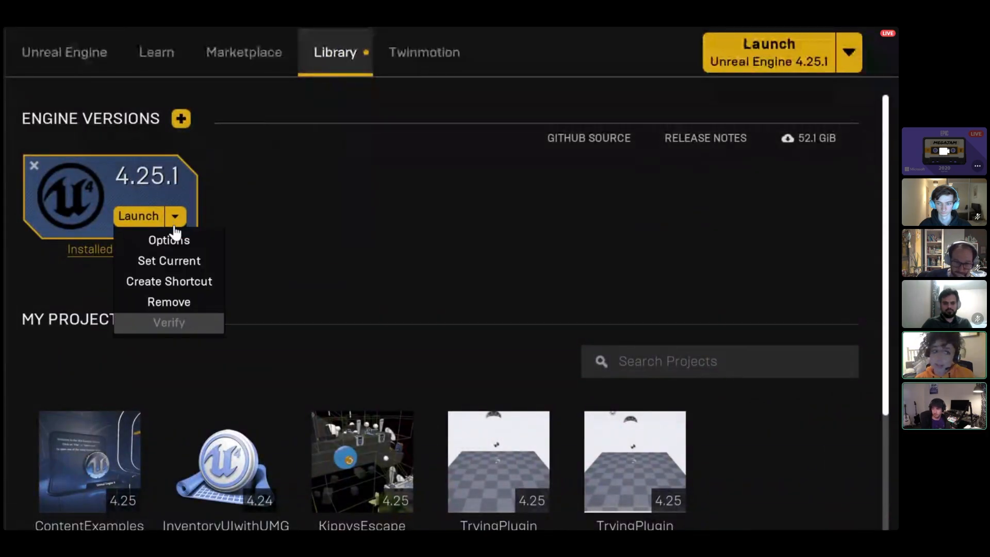
left_click(171, 246)
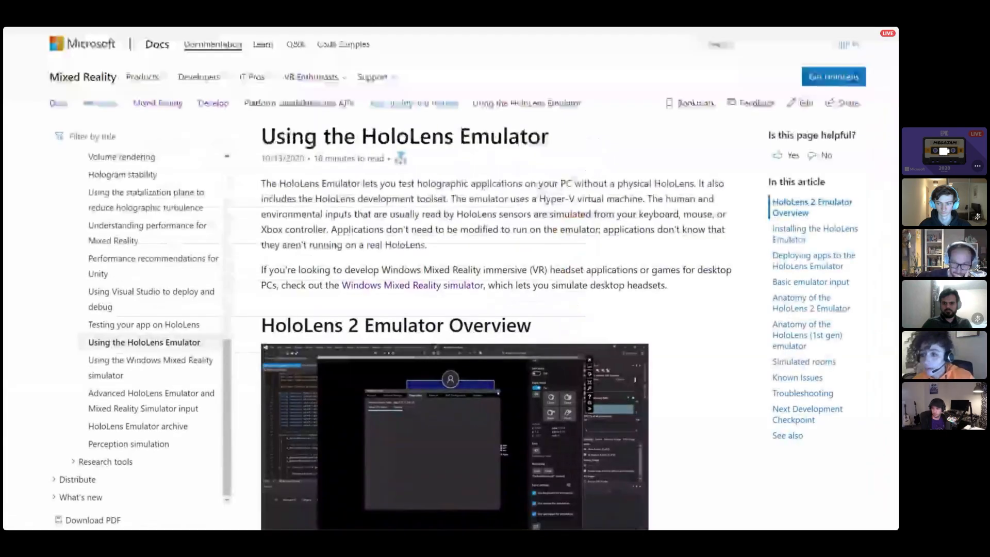
Review the HoloLens Emulator documentation sections on installation, app deployment and basic emulator input.
left_click(823, 233)
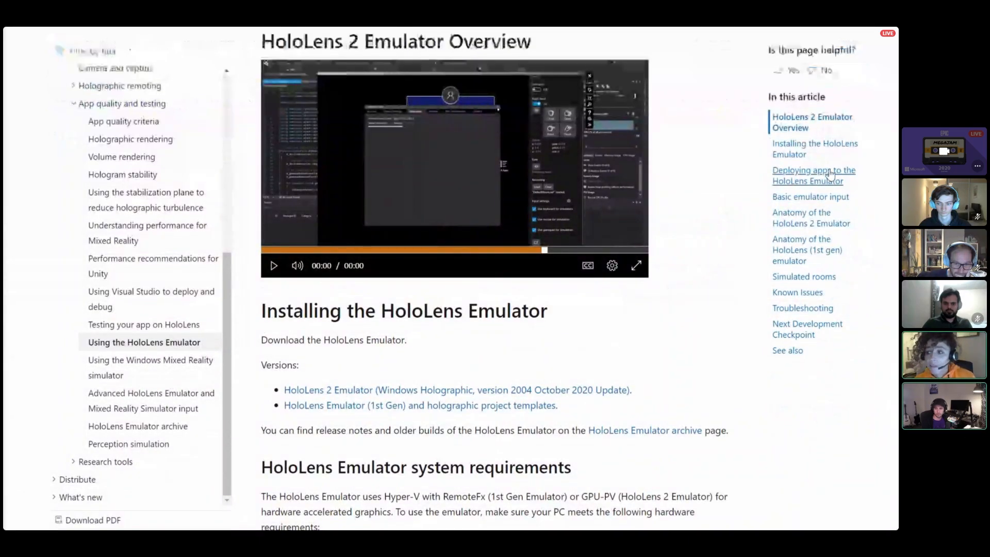
left_click(833, 150)
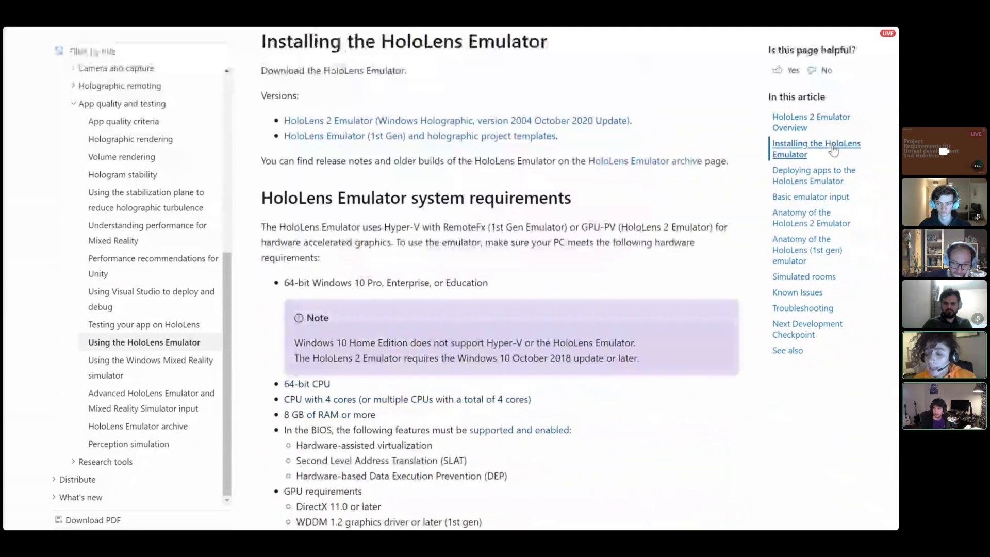
left_click(827, 175)
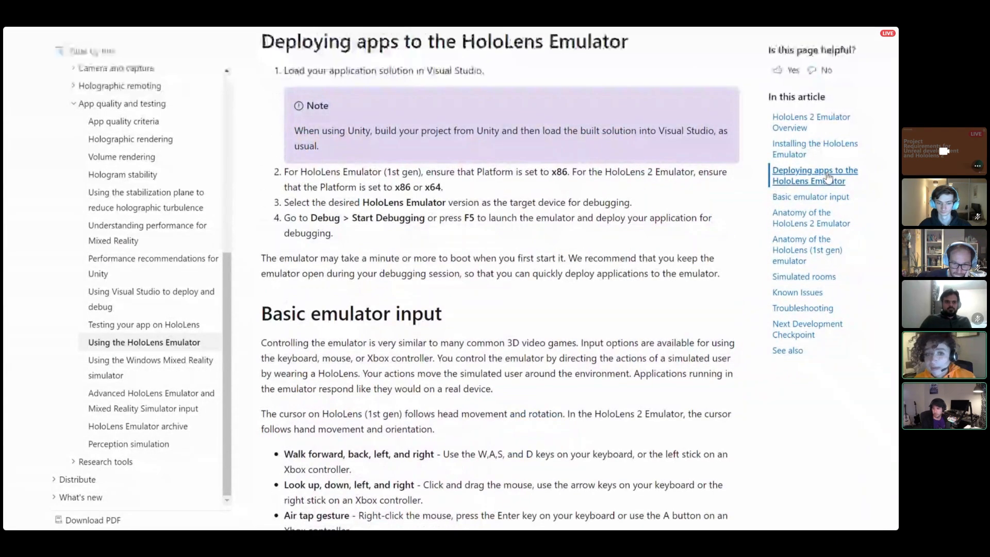
left_click(824, 199)
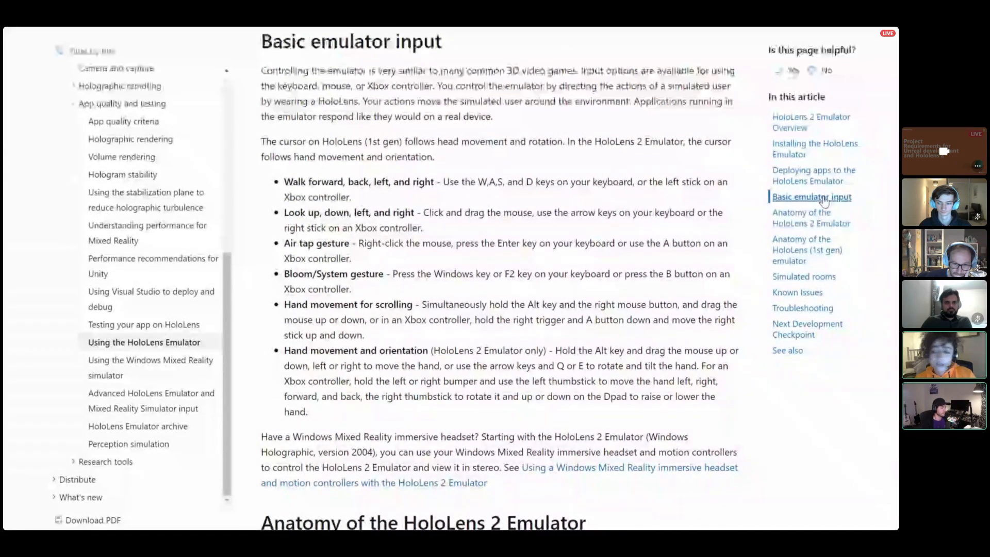
key("alt+Tab")
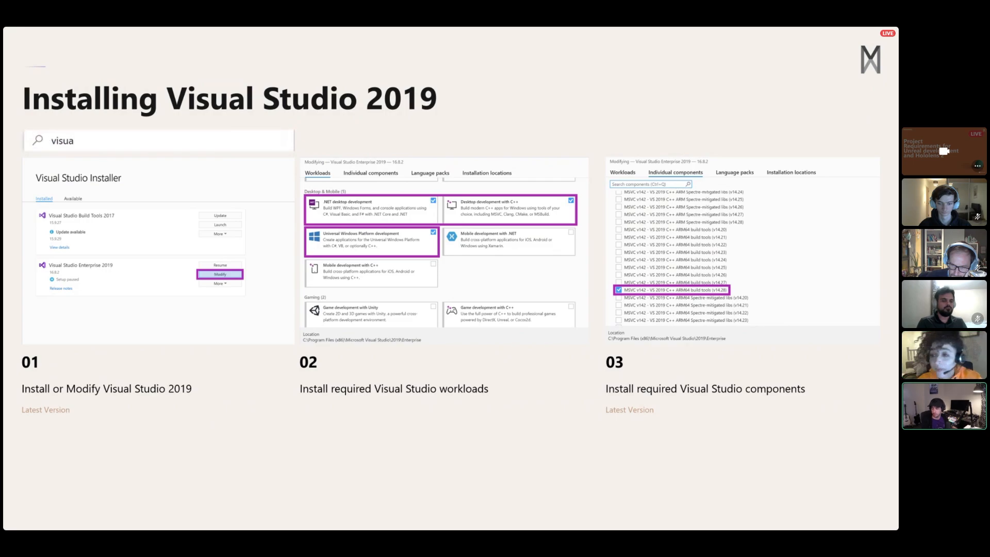
Enable the HoloLens plugin under Augmented Reality and the Microsoft Windows Mixed Reality plugin under Virtual Reality.
key("Right")
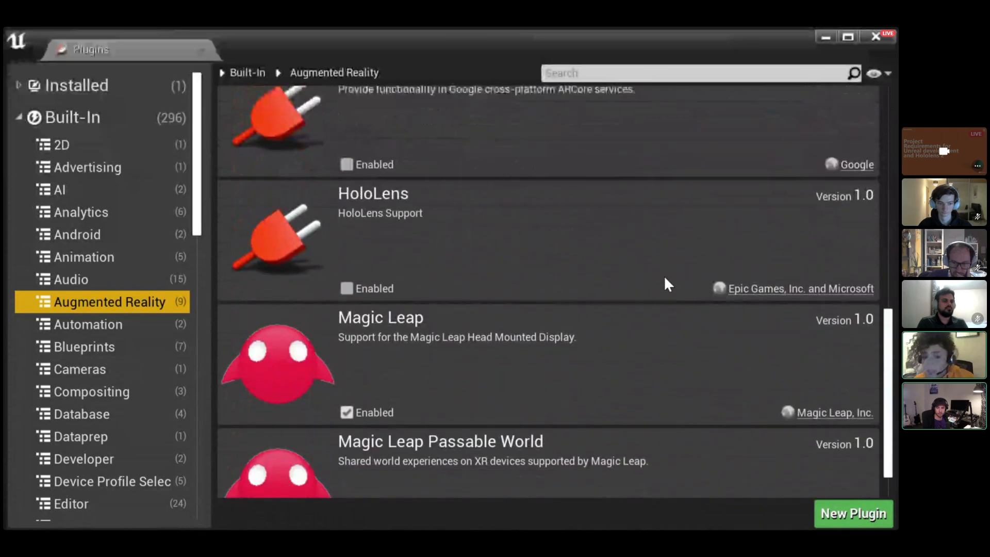
left_click(347, 289)
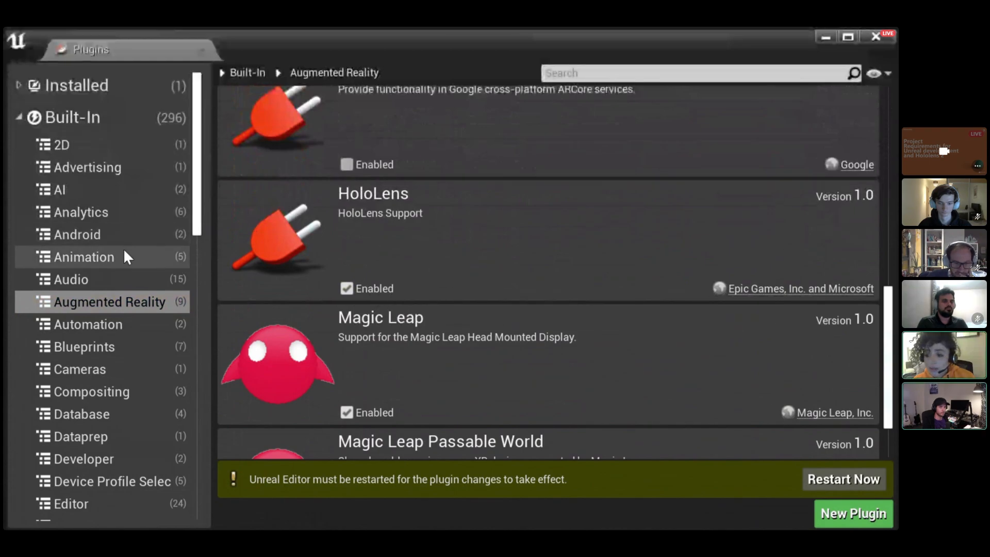
scroll(121, 253, "down", 6)
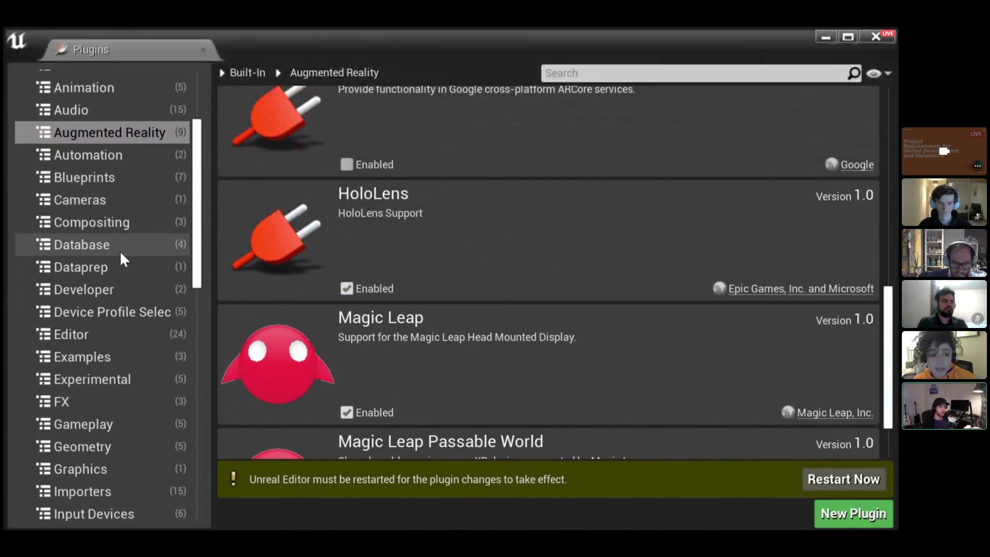
scroll(120, 252, "down", 15)
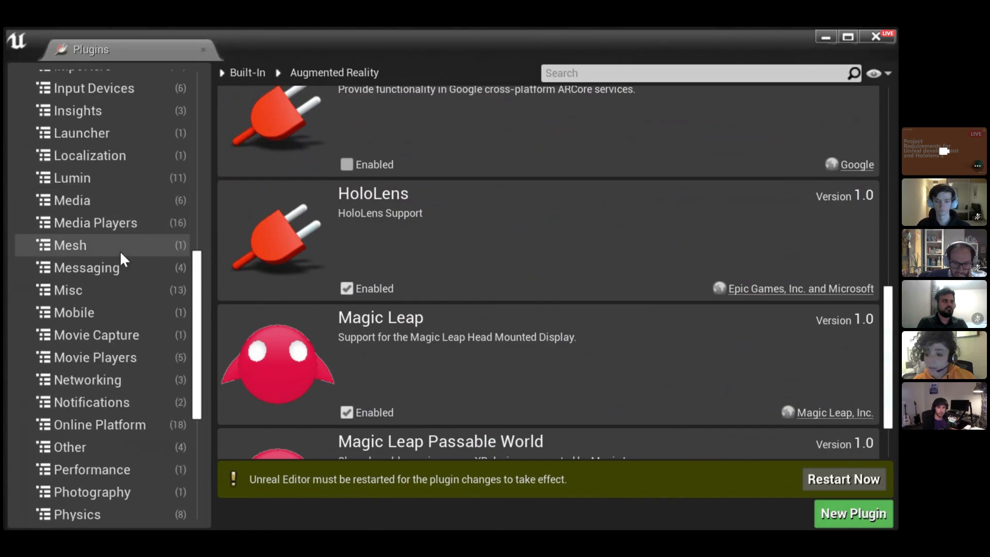
scroll(120, 253, "down", 11)
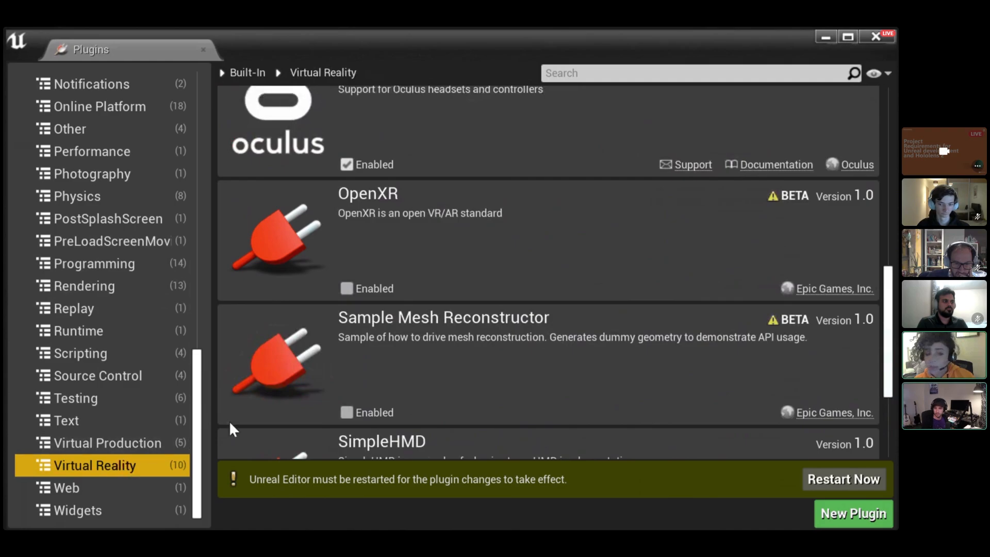
scroll(523, 266, "down", 5)
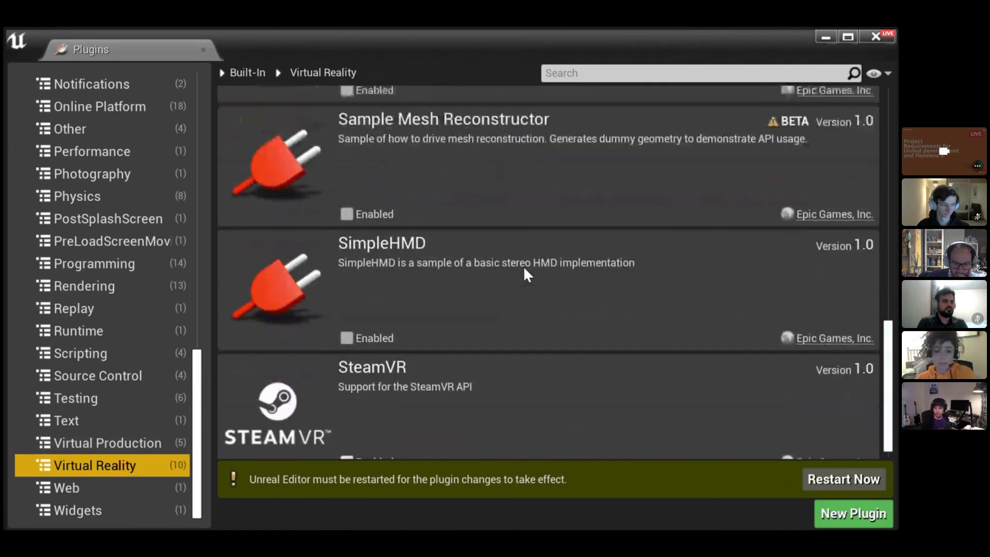
scroll(524, 266, "up", 12)
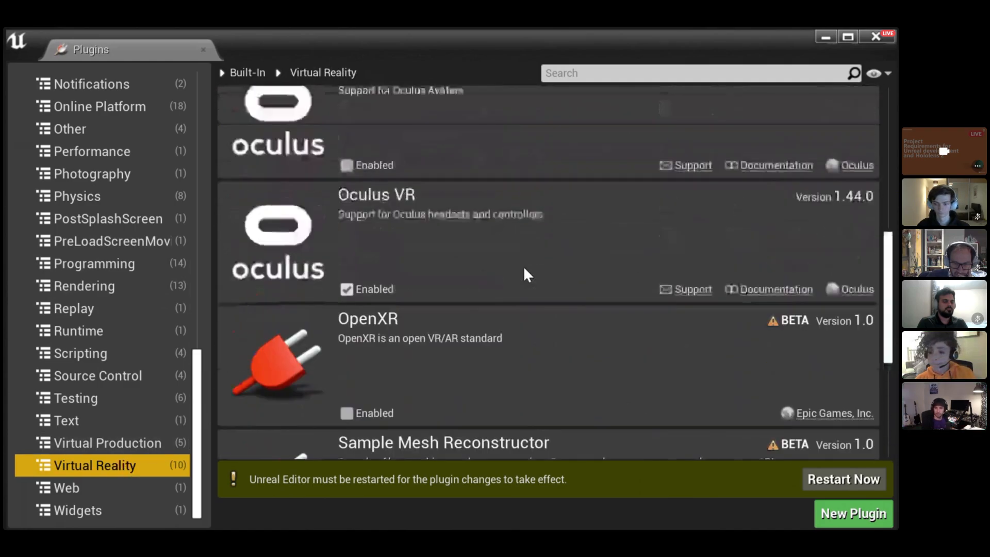
scroll(524, 266, "up", 3)
scroll(524, 274, "up", 3)
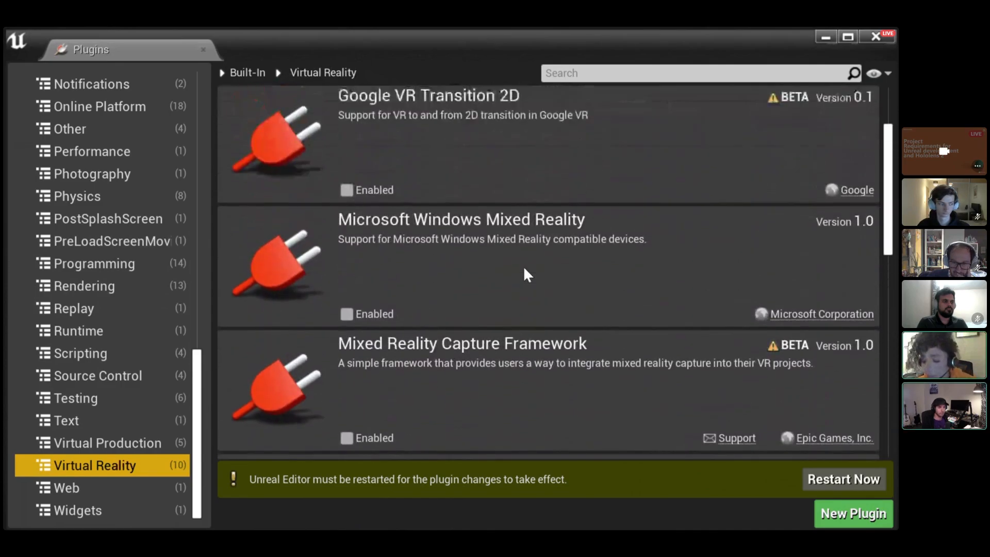
left_click(347, 314)
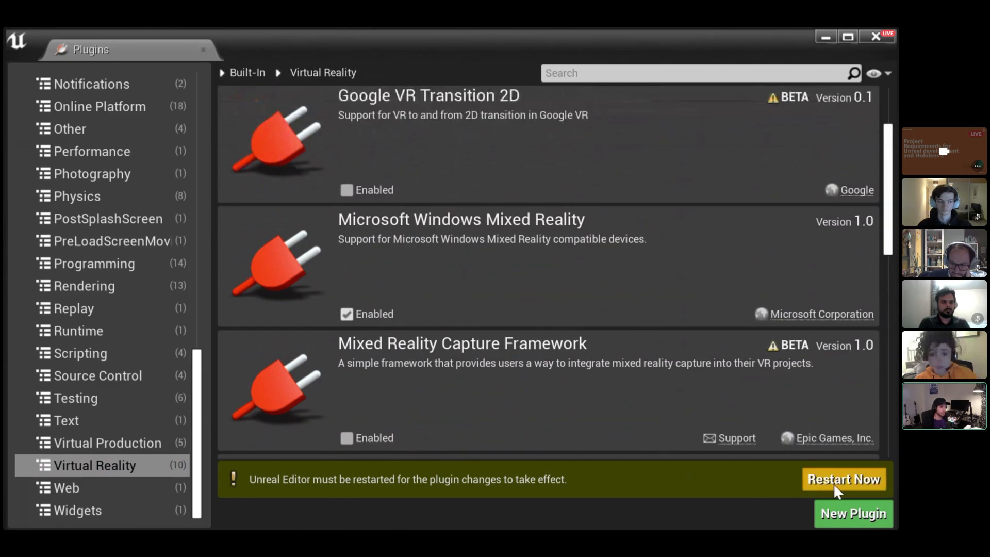
Create a new level from the Empty Level template and add a Player Start at location 0, 0, 0.
key("Right")
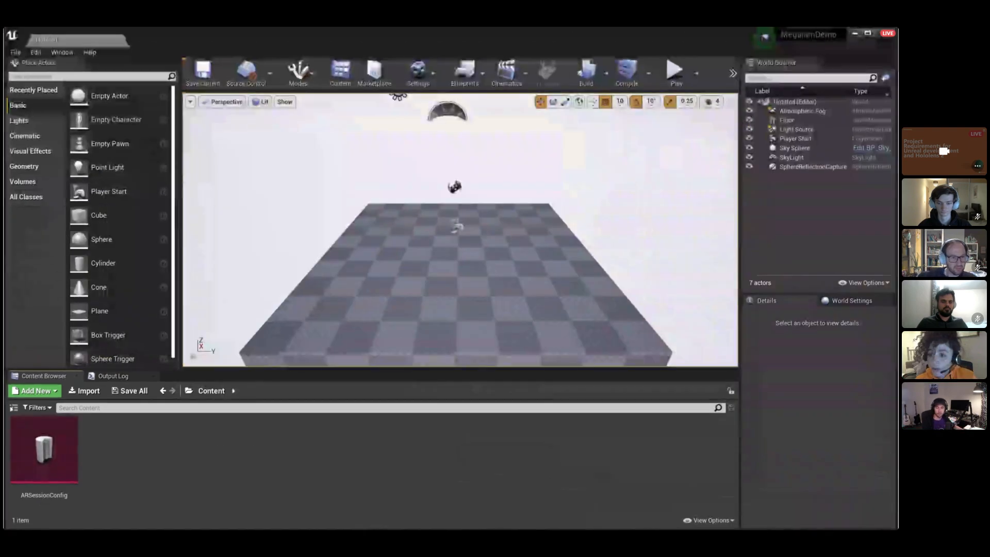
left_click(24, 54)
left_click(65, 74)
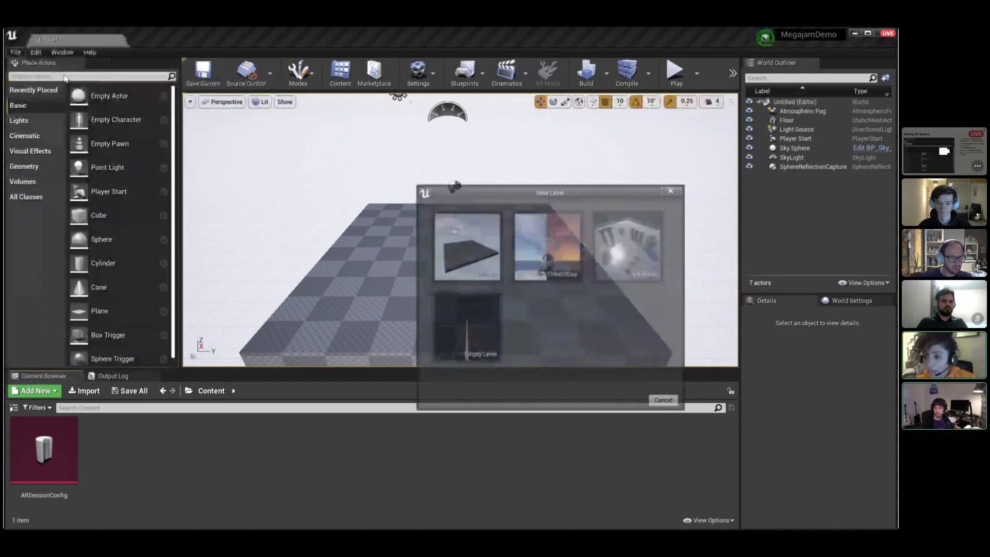
left_click(475, 334)
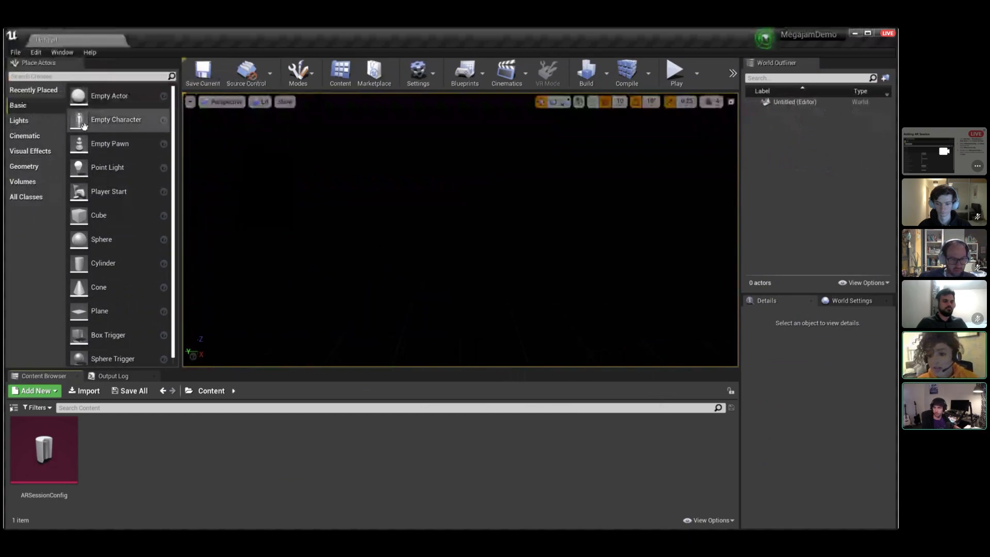
left_click_drag(118, 191, 434, 260)
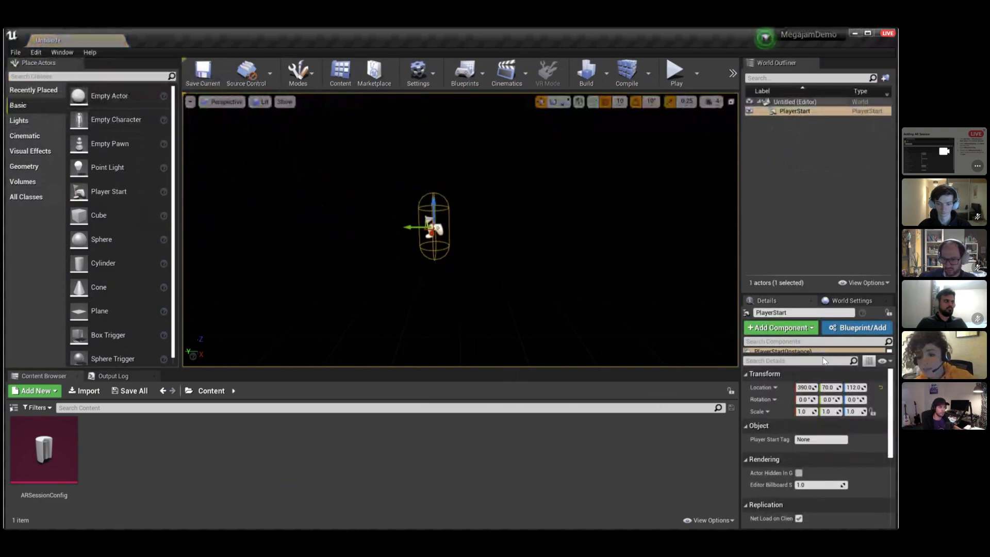
left_click(879, 388)
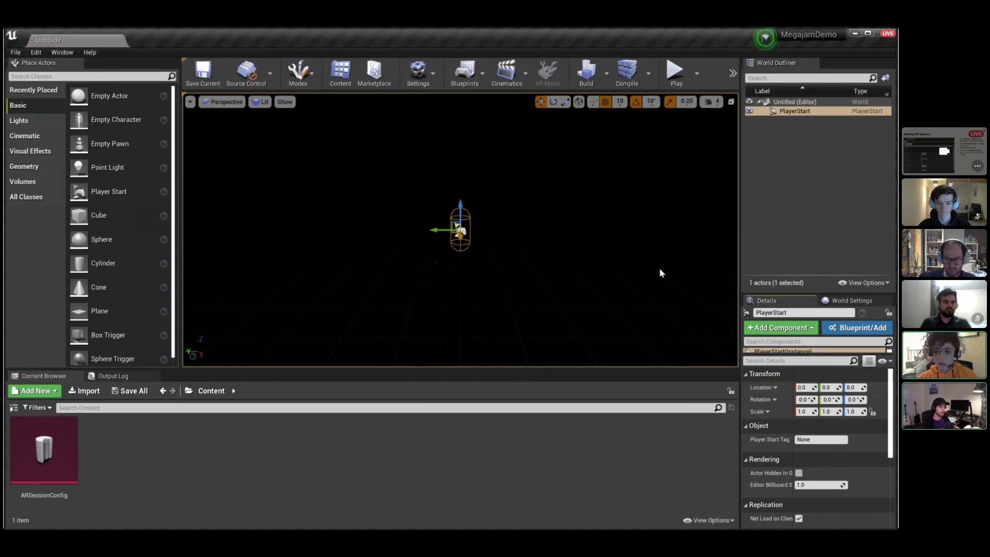
Save the current level as Main in the Content folder.
left_click(16, 52)
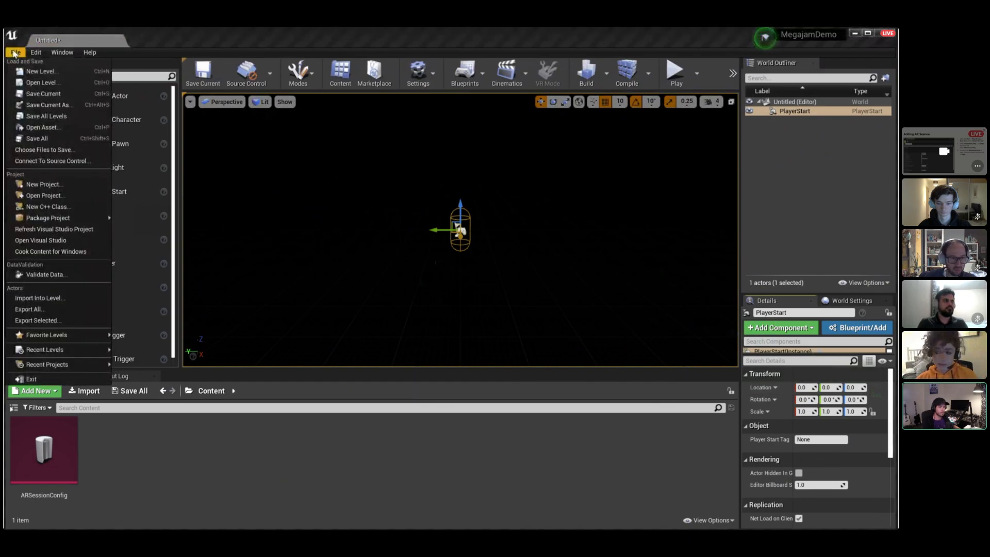
left_click(42, 95)
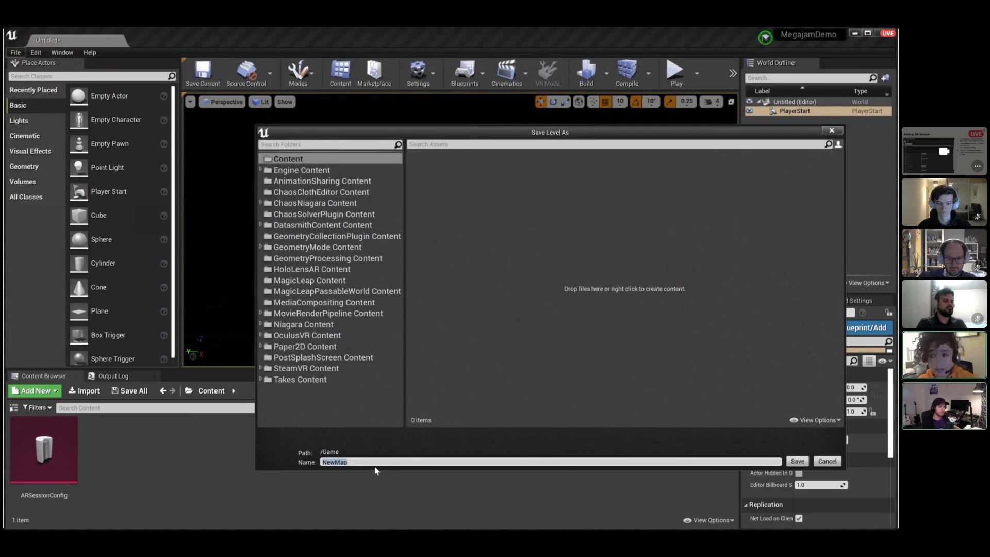
key("BackSpace")
type("Main")
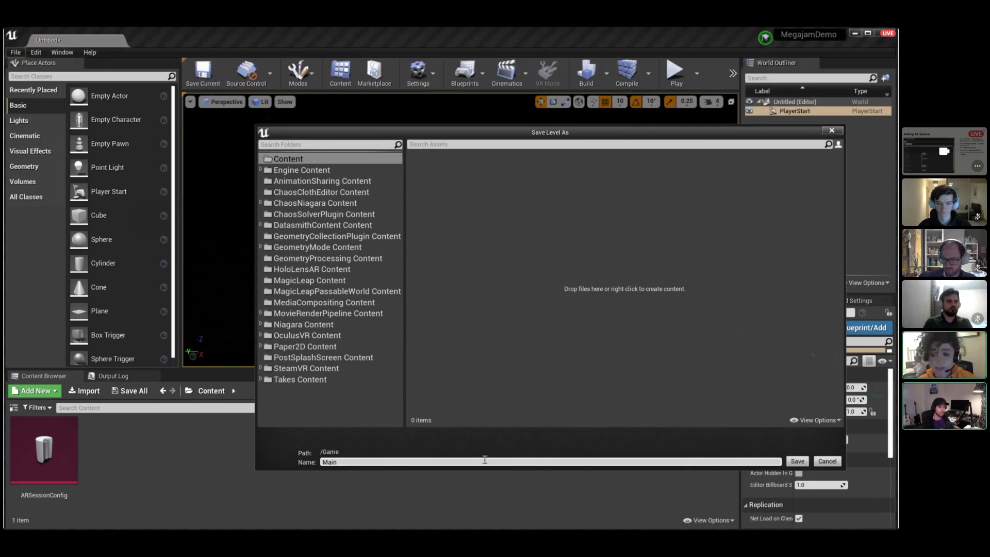
left_click(806, 462)
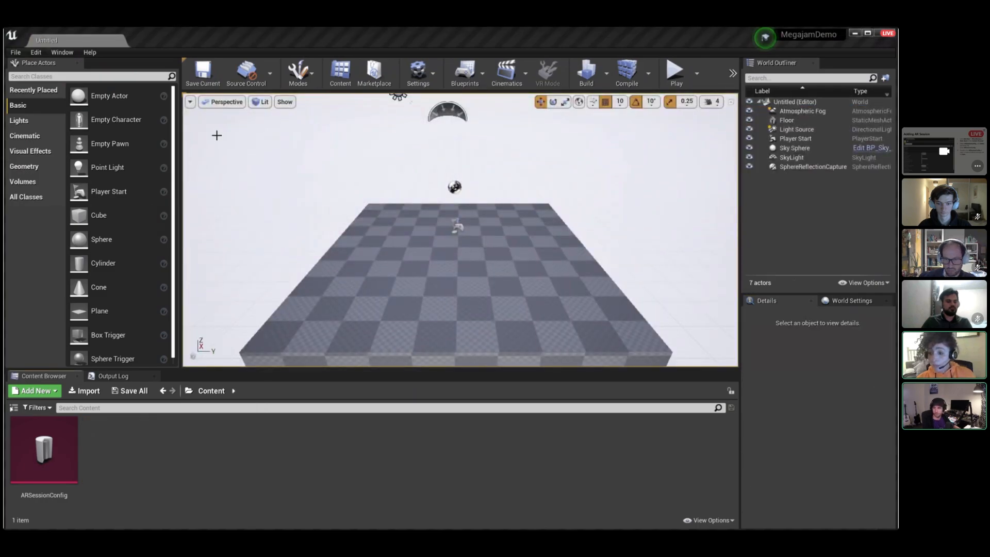
Start another new level from the Empty Level template.
left_click(15, 52)
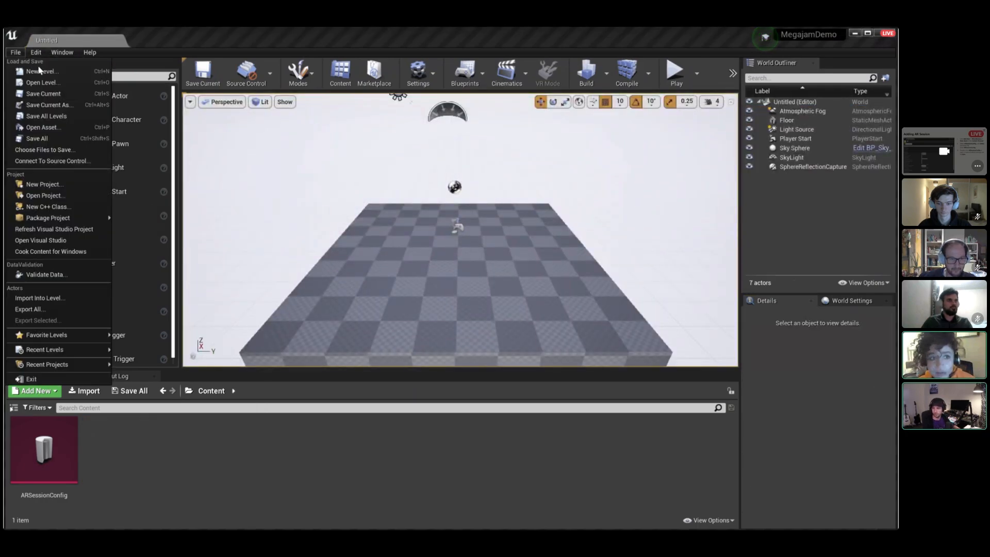
left_click(40, 70)
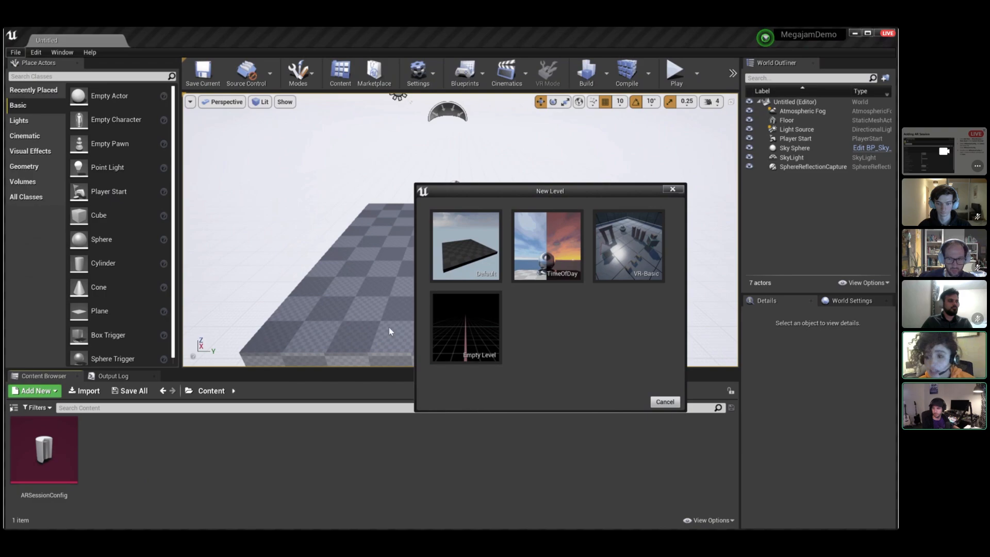
left_click(475, 334)
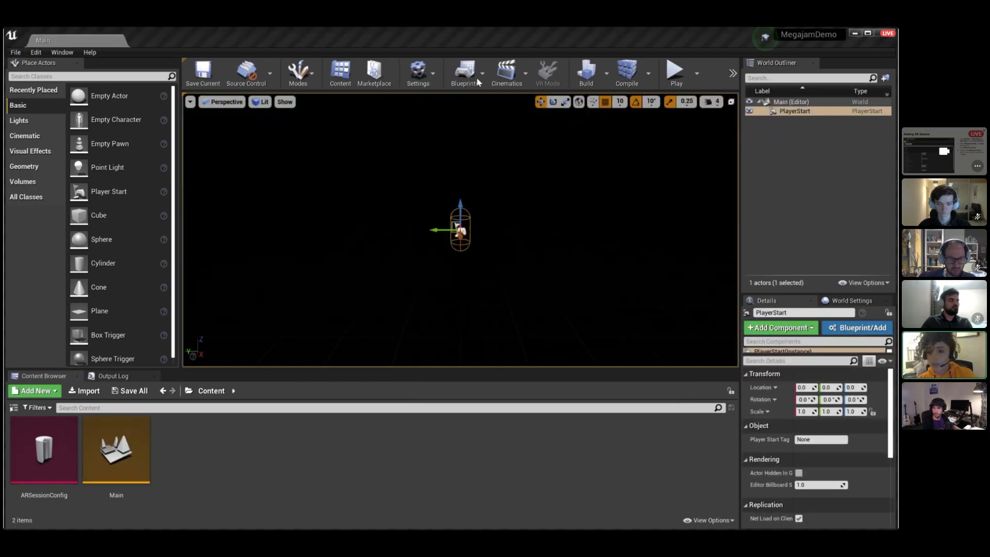
In Main's Level Blueprint, connect Event BeginPlay to a Start AR Session node using ARSessionConfig as its session config.
left_click(481, 79)
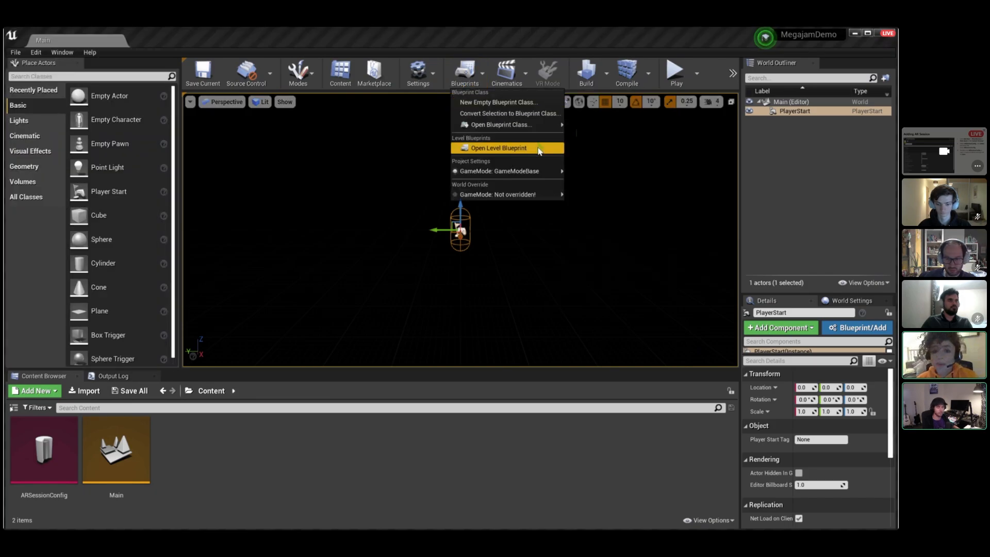
left_click(539, 149)
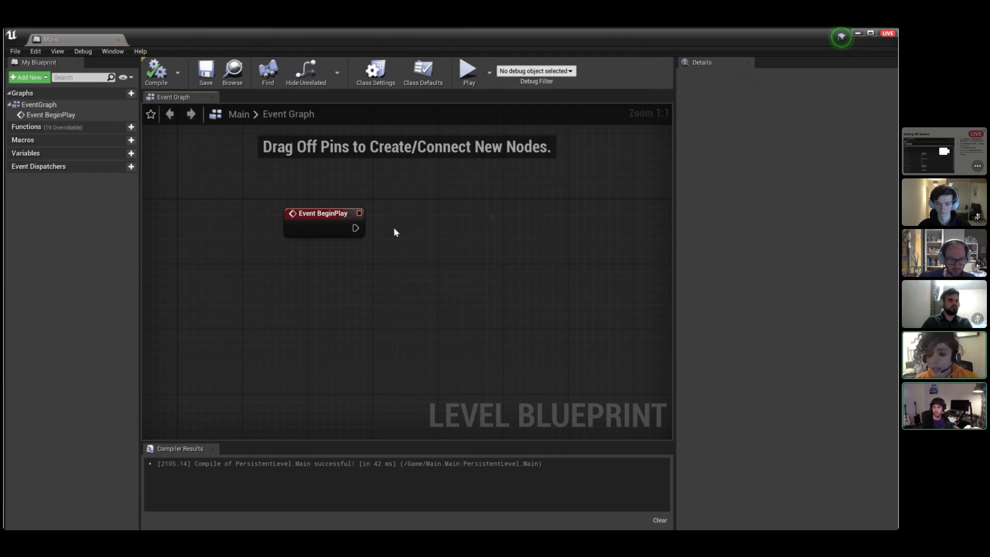
left_click_drag(354, 227, 426, 229)
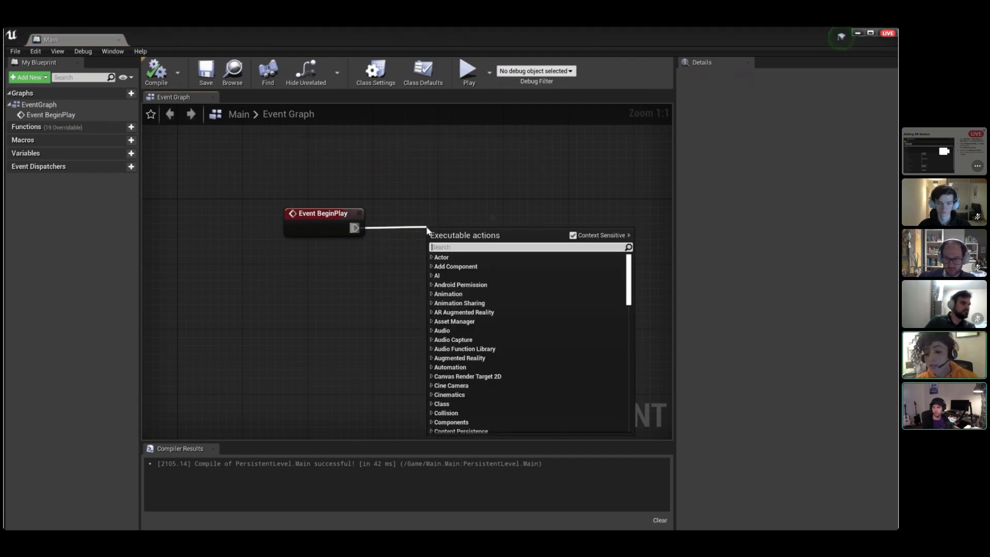
type("ar sess")
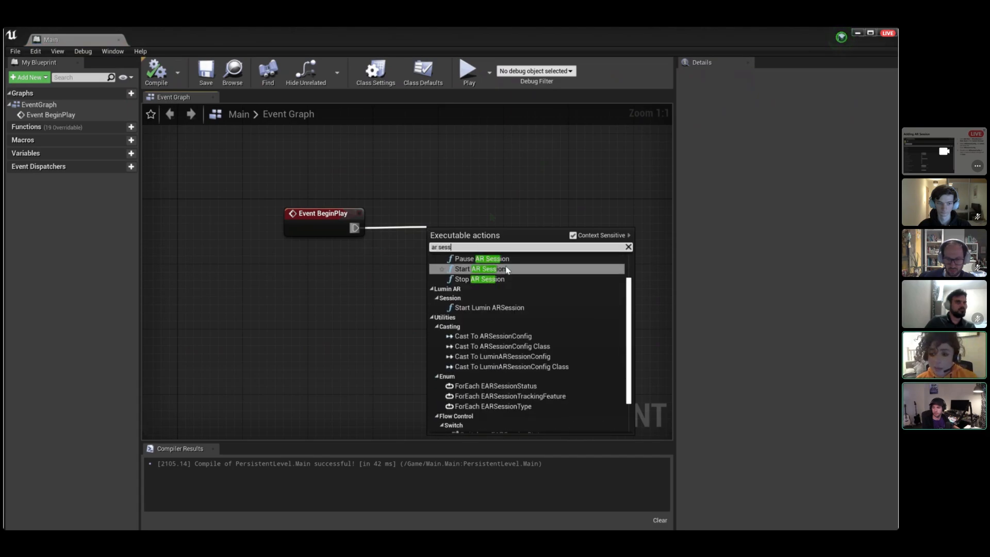
left_click(507, 269)
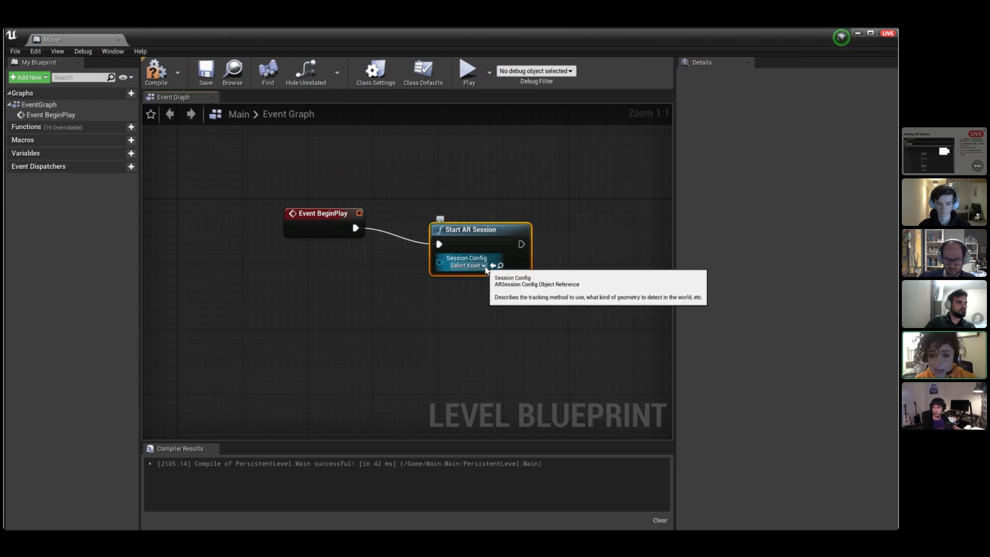
left_click(484, 266)
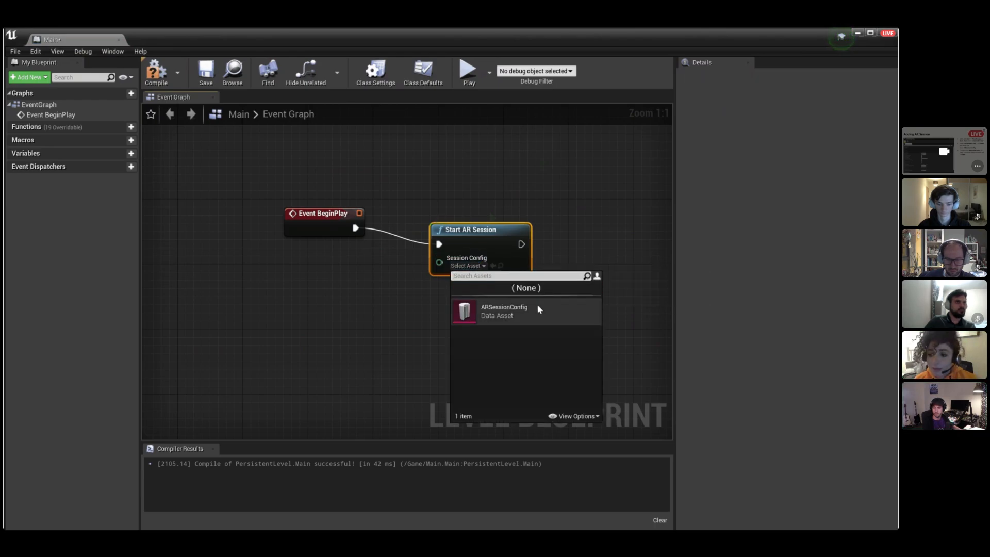
left_click(515, 311)
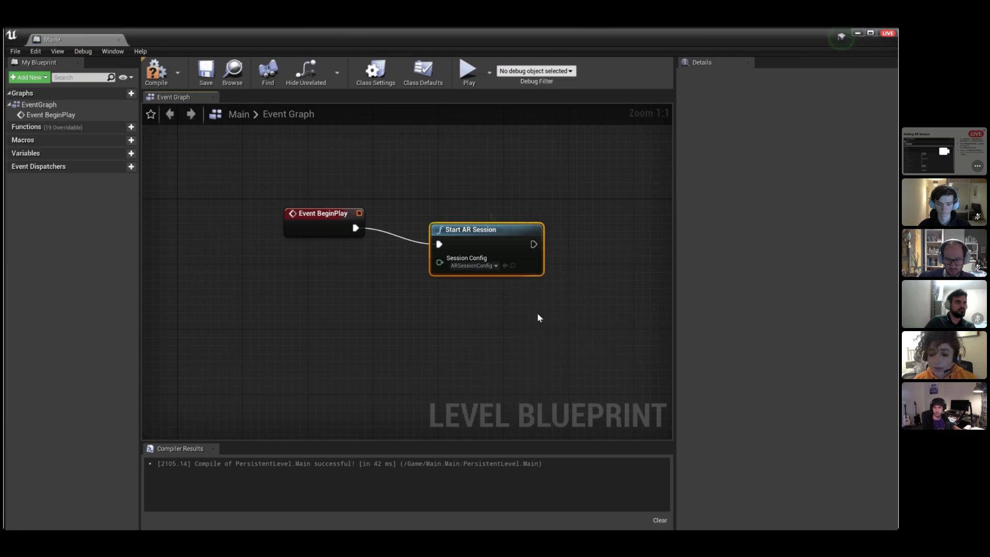
Add an Event End Play node below Event BeginPlay and connect it to a Stop AR Session node.
right_click(298, 308)
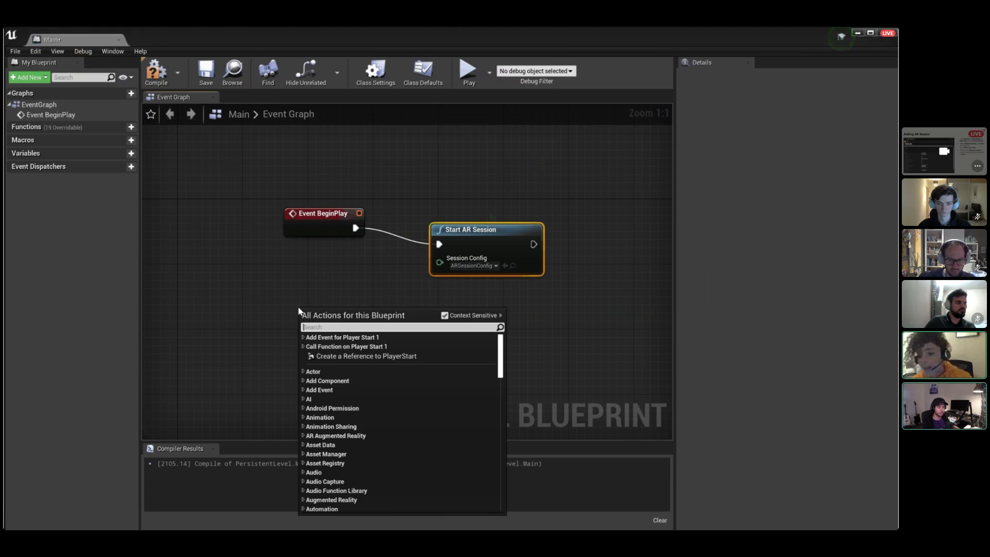
type("endpl")
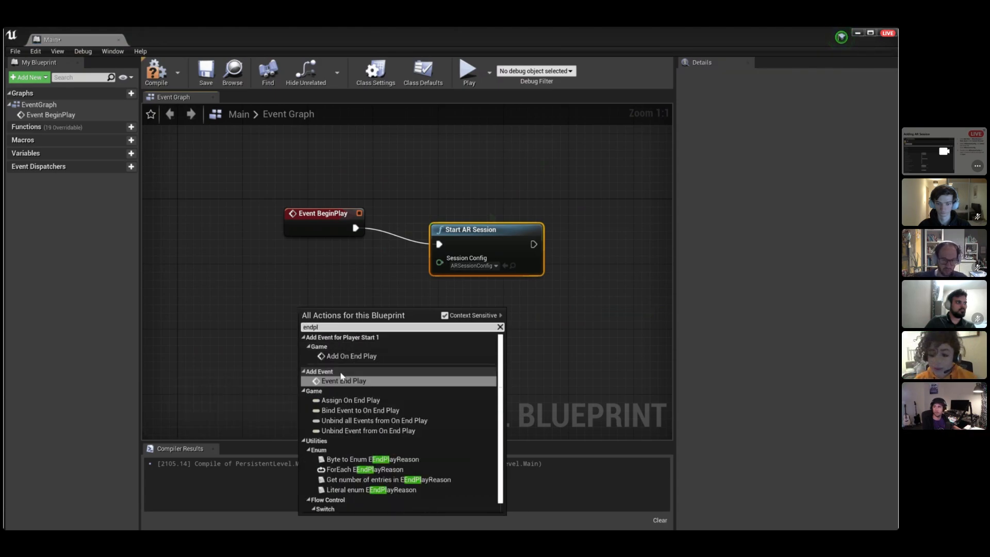
left_click(351, 381)
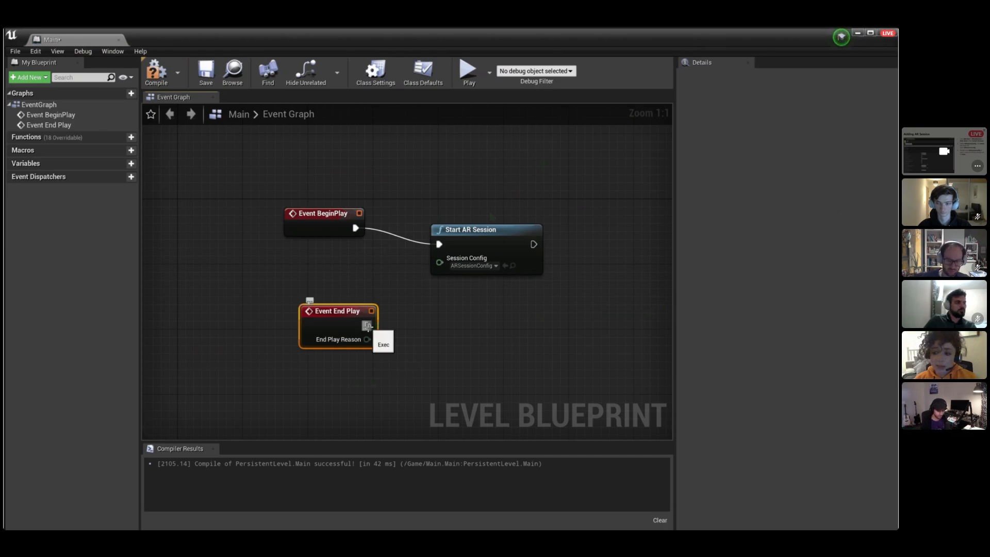
left_click_drag(367, 326, 451, 330)
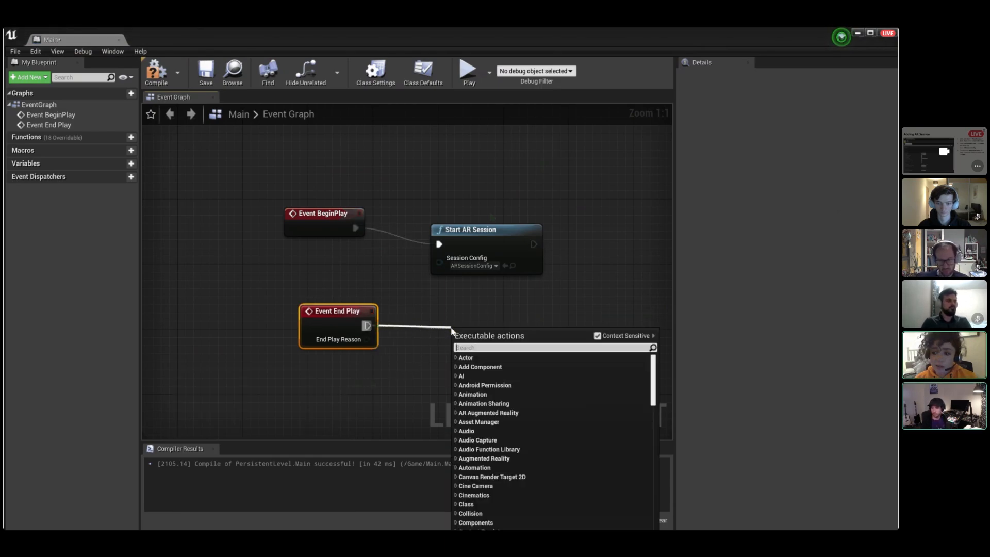
type("ar se")
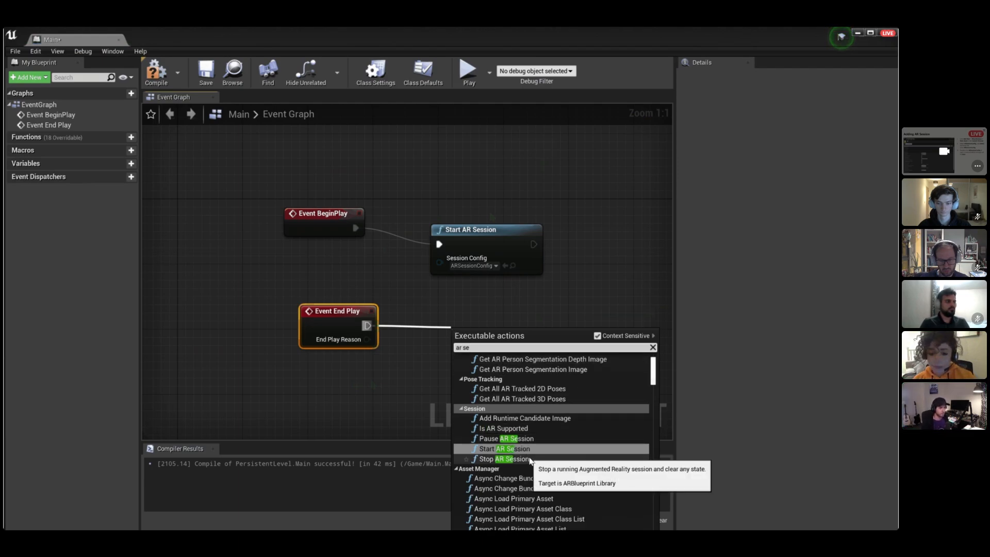
left_click(504, 458)
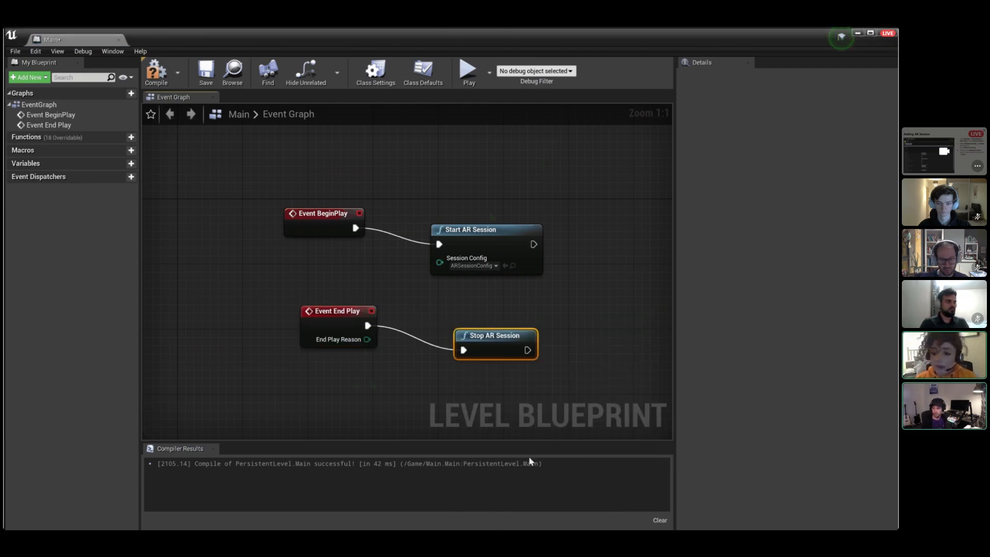
Compile and save the Level Blueprint, and close its editor.
left_click(161, 78)
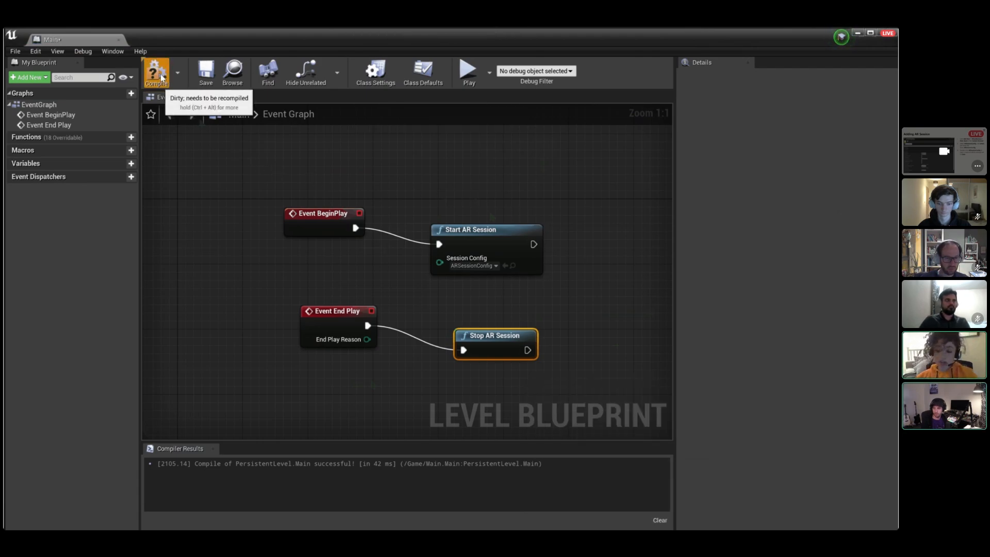
left_click(208, 75)
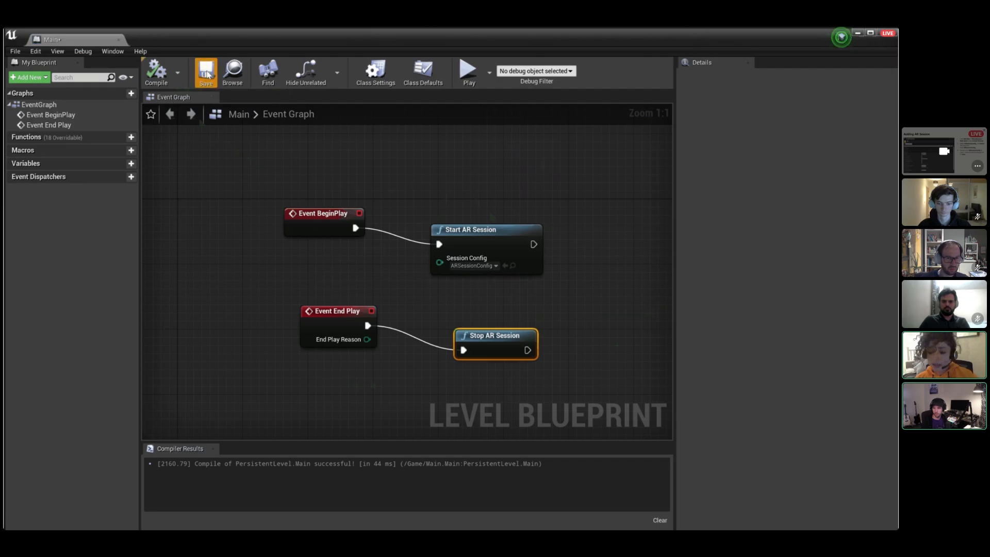
left_click(885, 33)
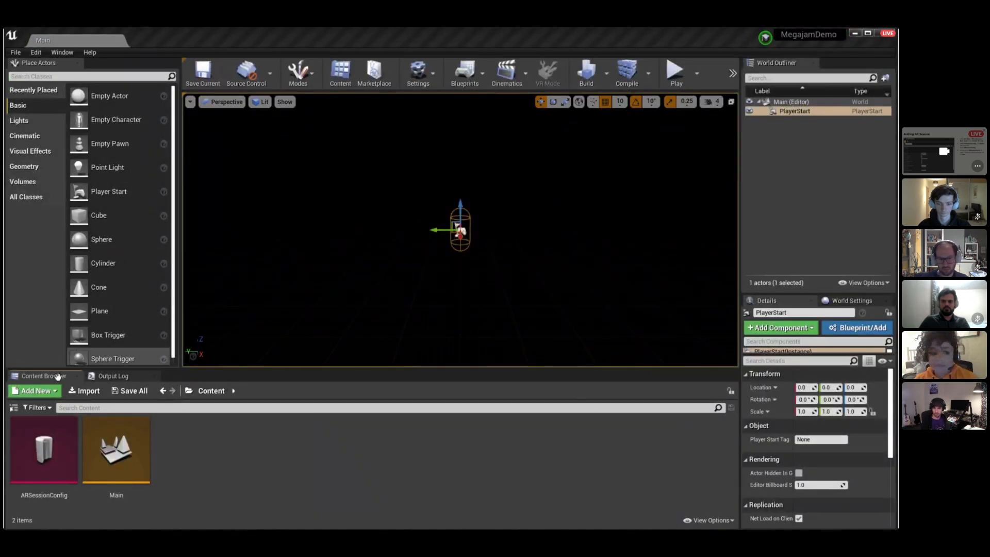
Create a Blueprint class named MRPawn in the Content folder with DefaultPawn as its parent class.
left_click(59, 394)
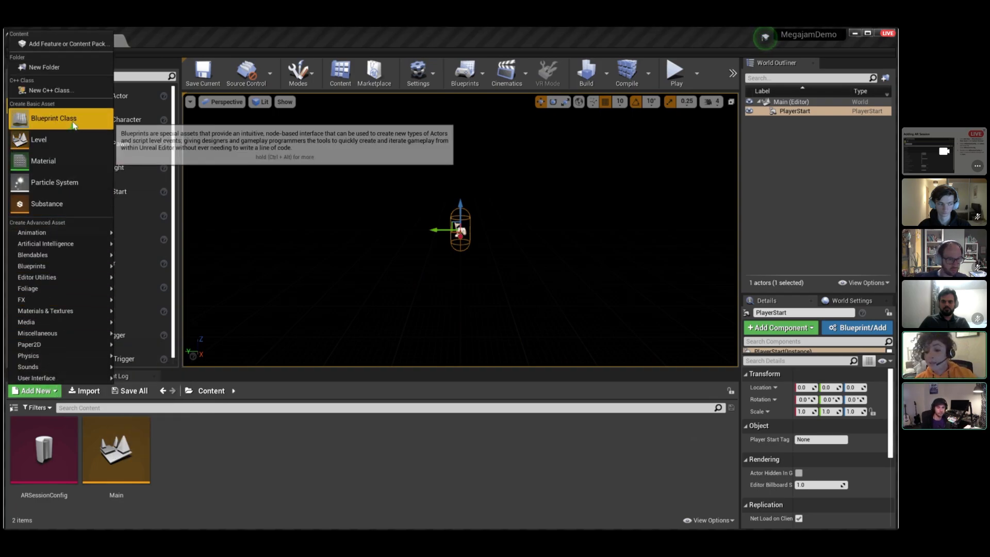
left_click(74, 122)
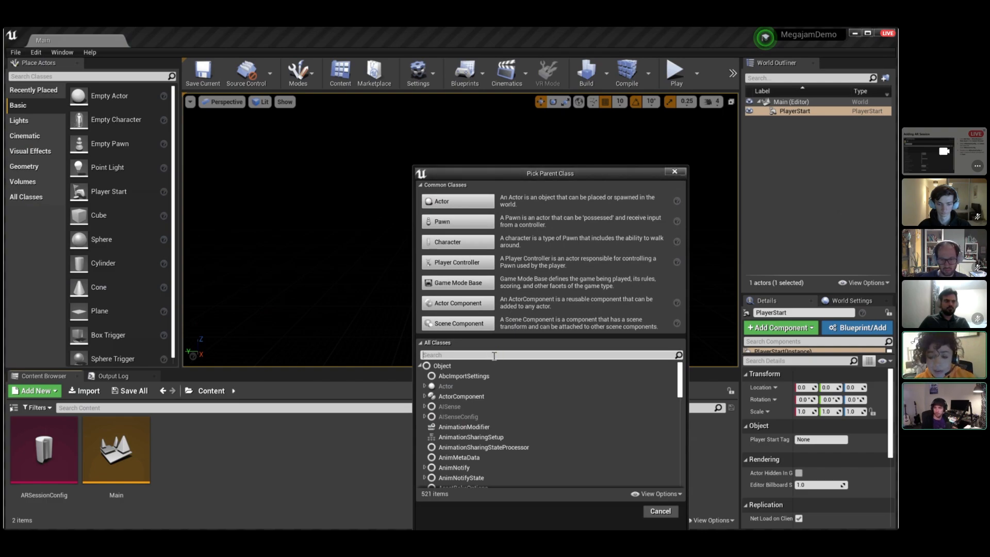
type("defau")
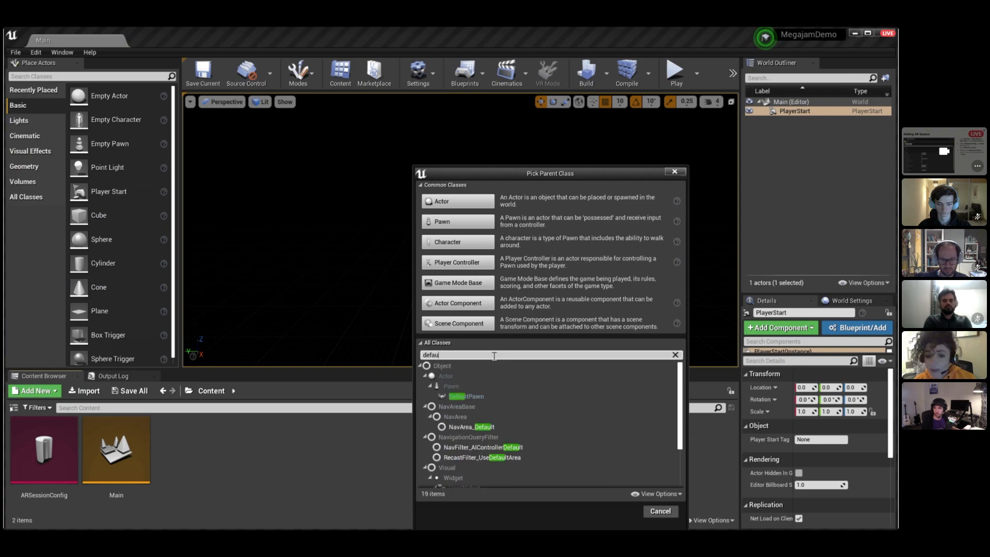
type("ltpawn")
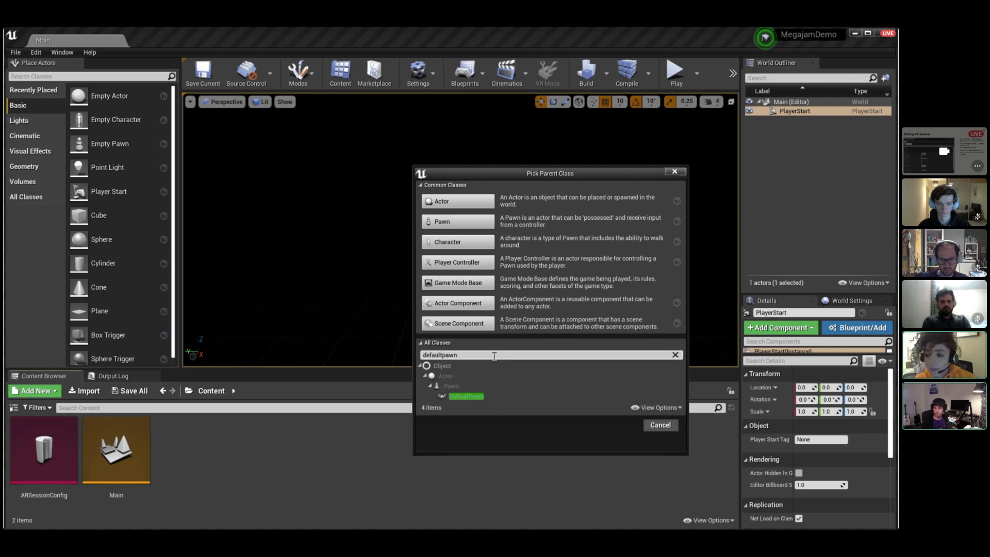
left_click(478, 397)
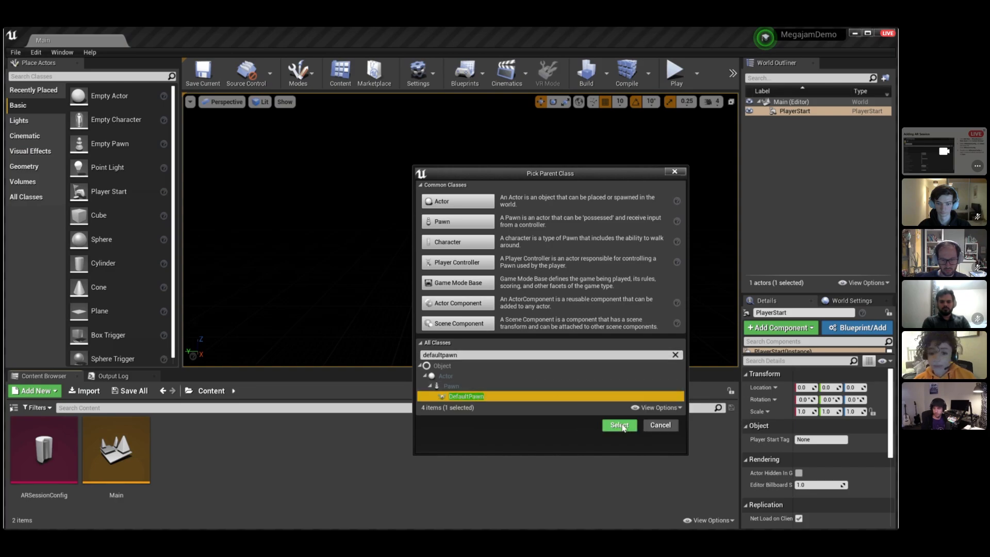
left_click(618, 425)
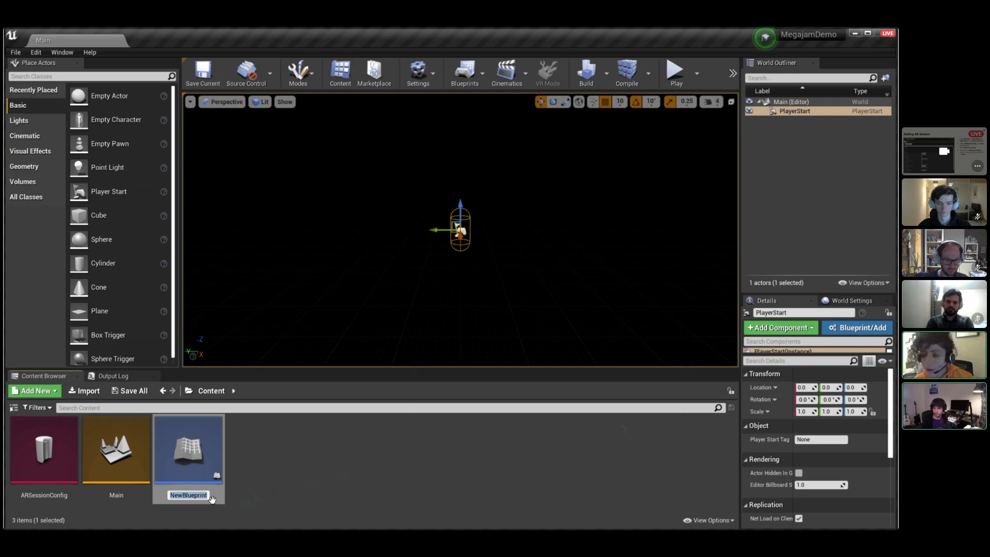
type("MRPawn")
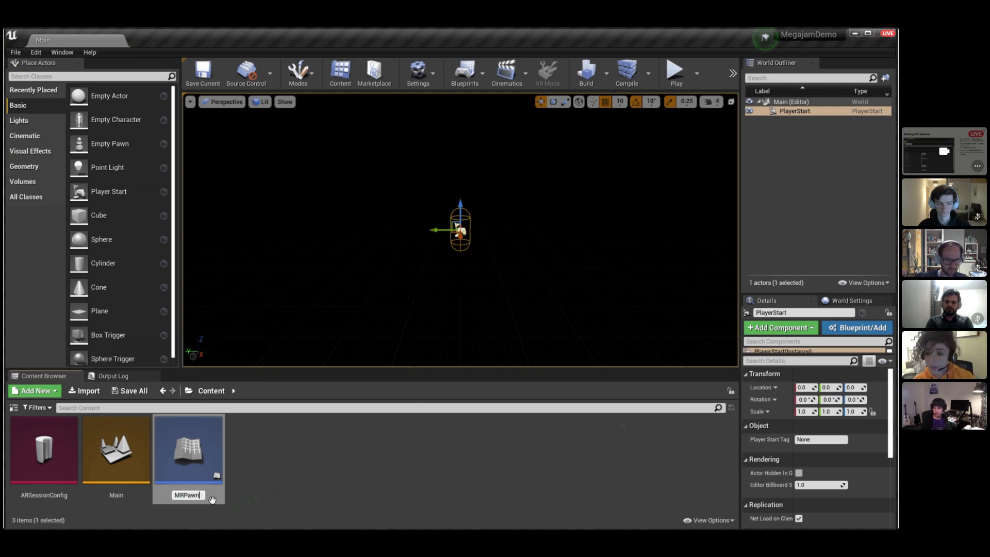
key("Return")
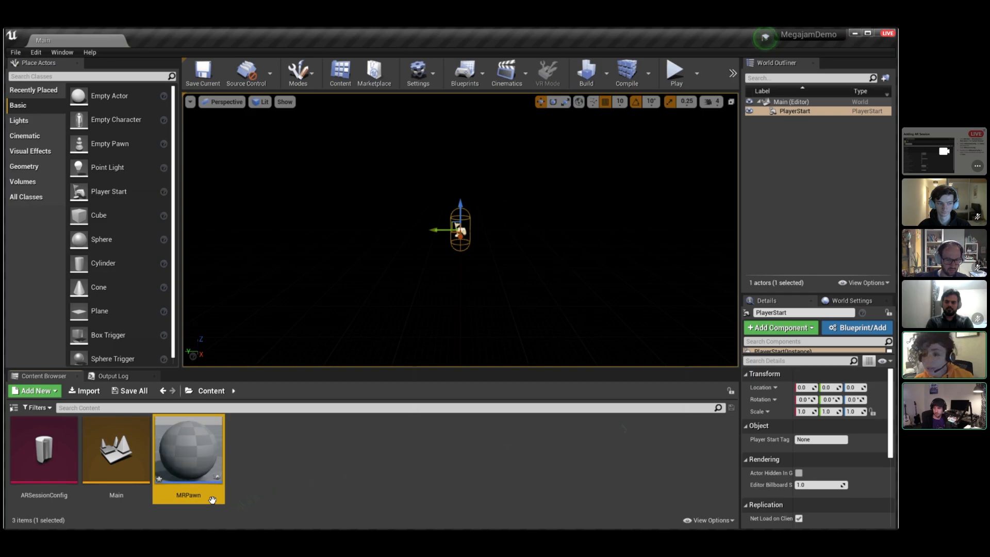
Open the MRPawn blueprint for editing and add a Camera component to it.
double_click(214, 458)
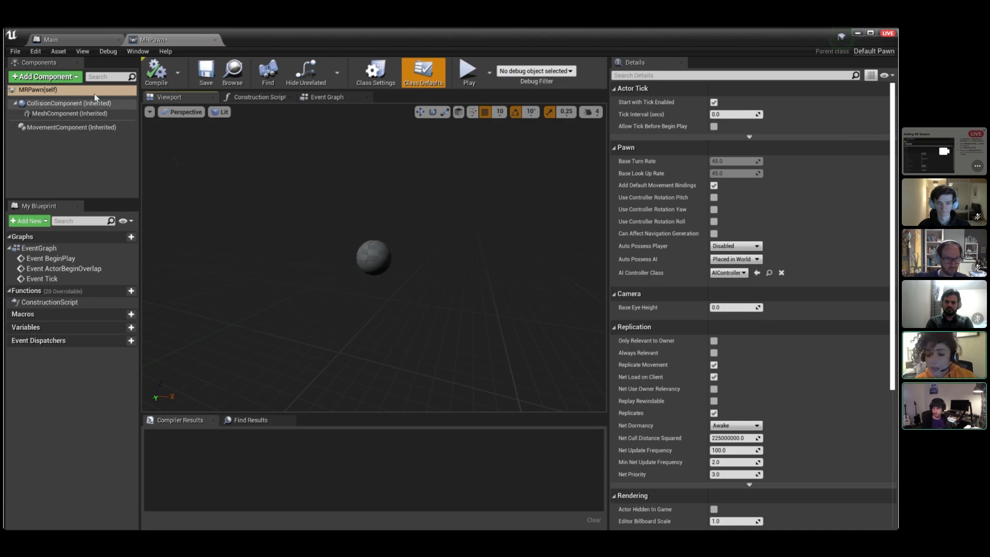
left_click(70, 78)
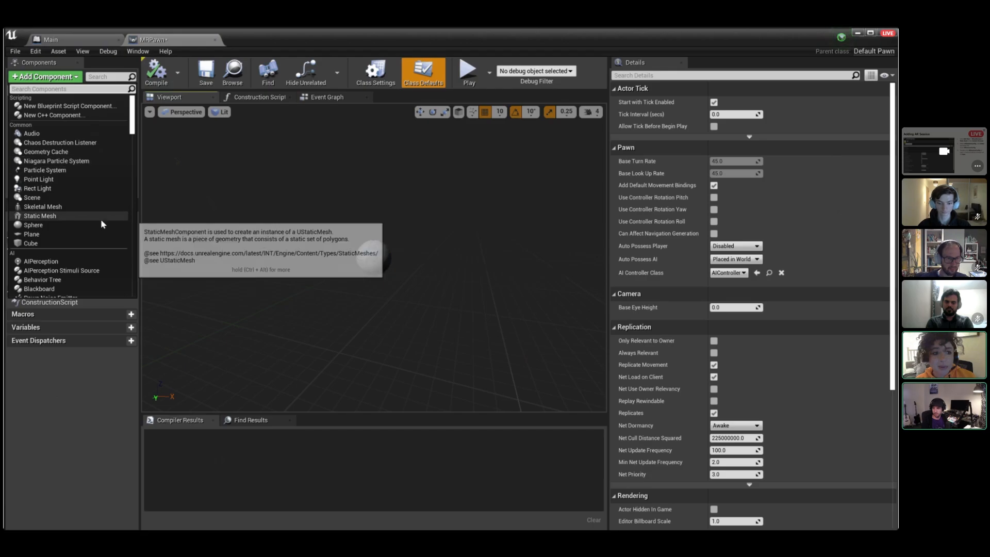
scroll(101, 219, "down", 2)
scroll(101, 222, "down", 3)
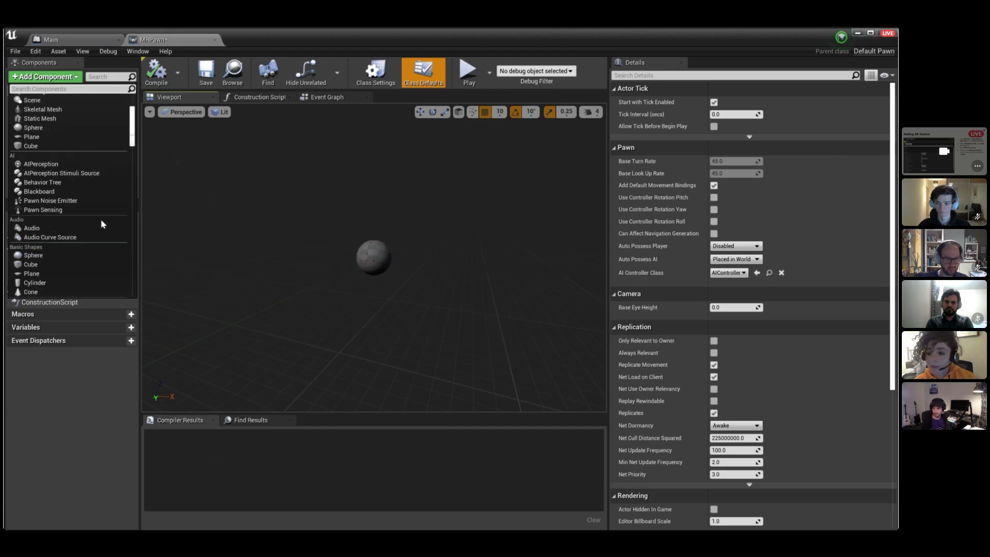
scroll(100, 219, "down", 1)
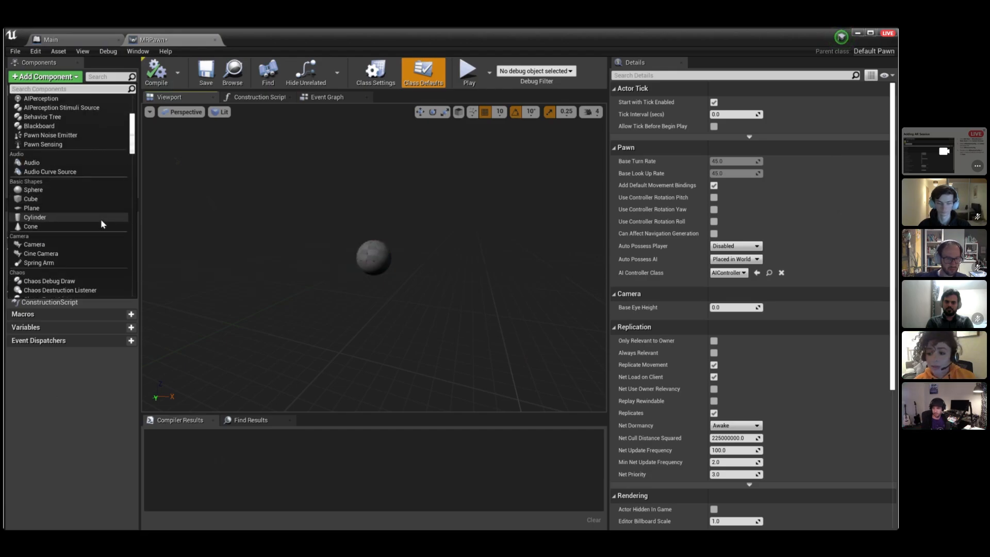
left_click(70, 241)
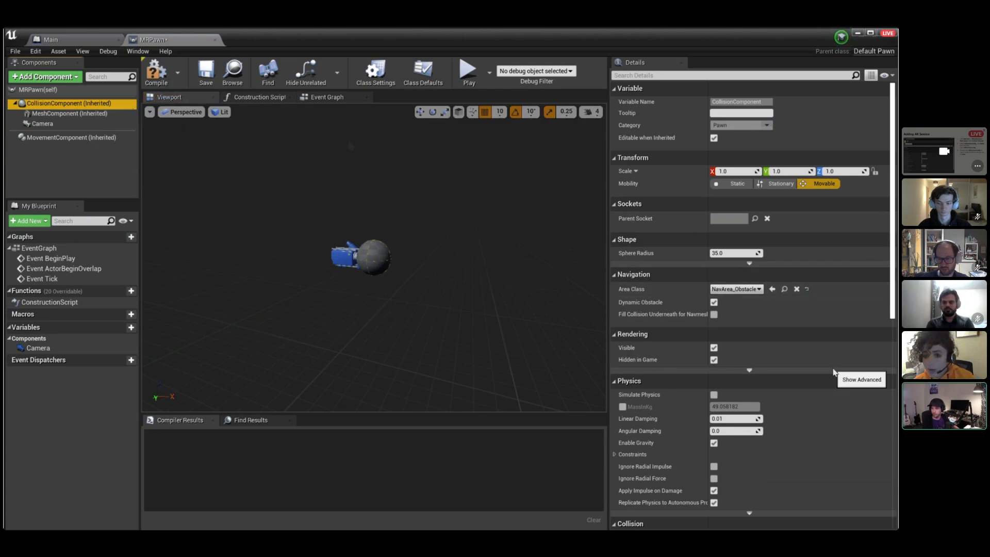
Set the collision preset of MRPawn's inherited CollisionComponent to NoCollision.
scroll(833, 371, "down", 5)
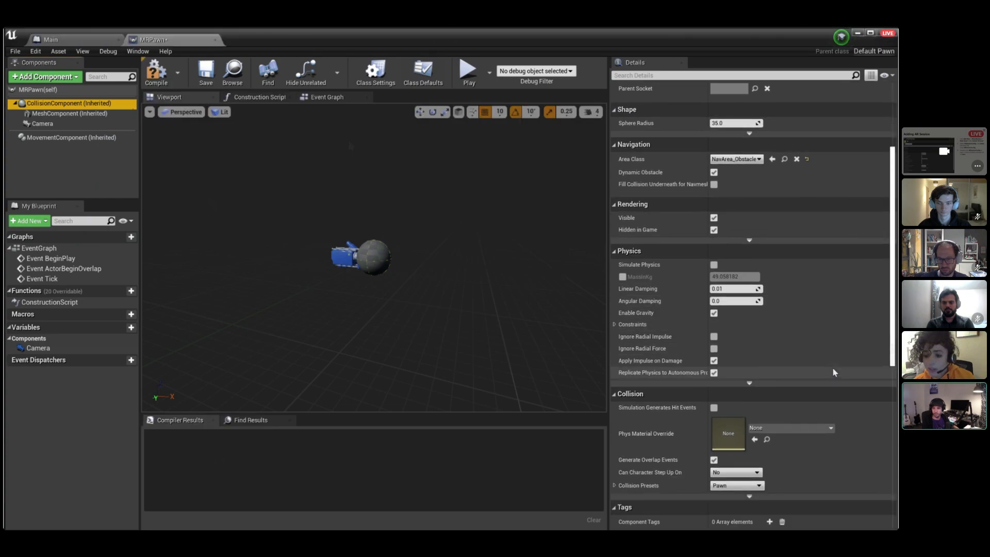
scroll(833, 369, "down", 4)
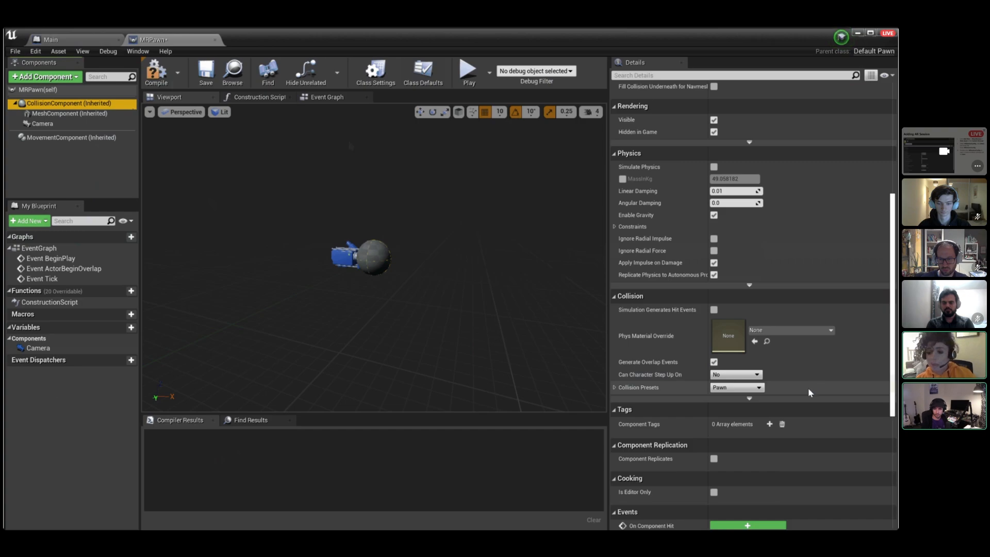
left_click(761, 389)
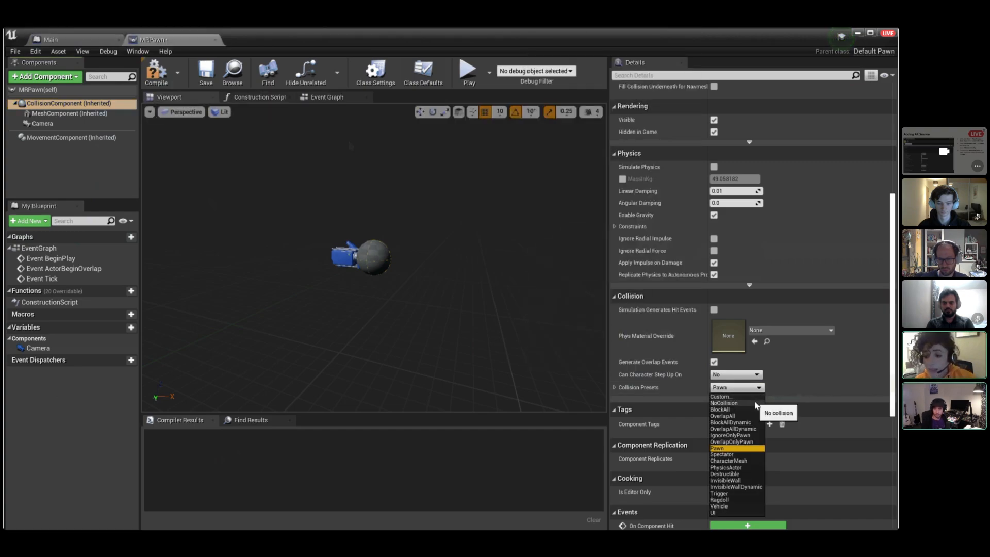
left_click(724, 403)
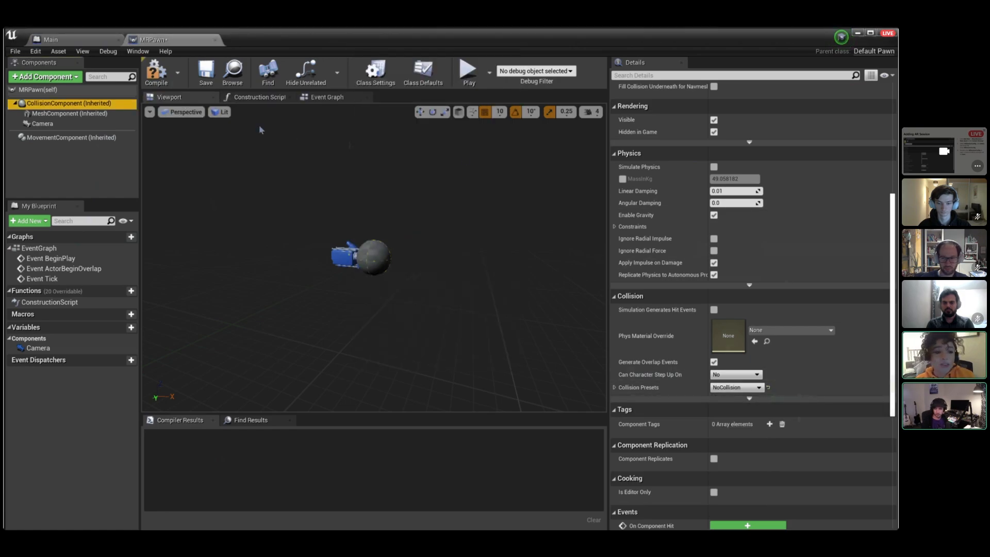
Set the collision preset of MRPawn's inherited MeshComponent to NoCollision, and compile and save the blueprint.
left_click(97, 114)
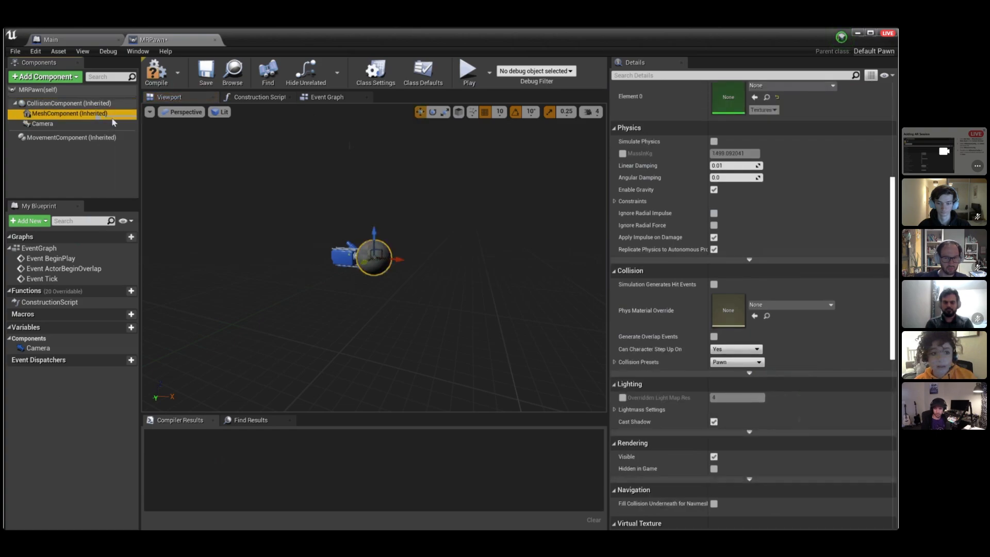
left_click(757, 362)
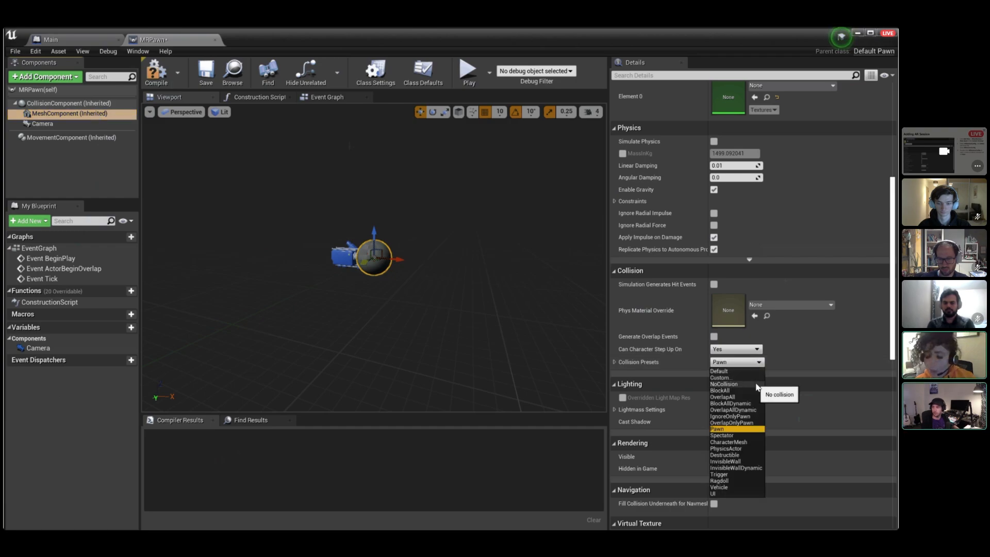
left_click(757, 384)
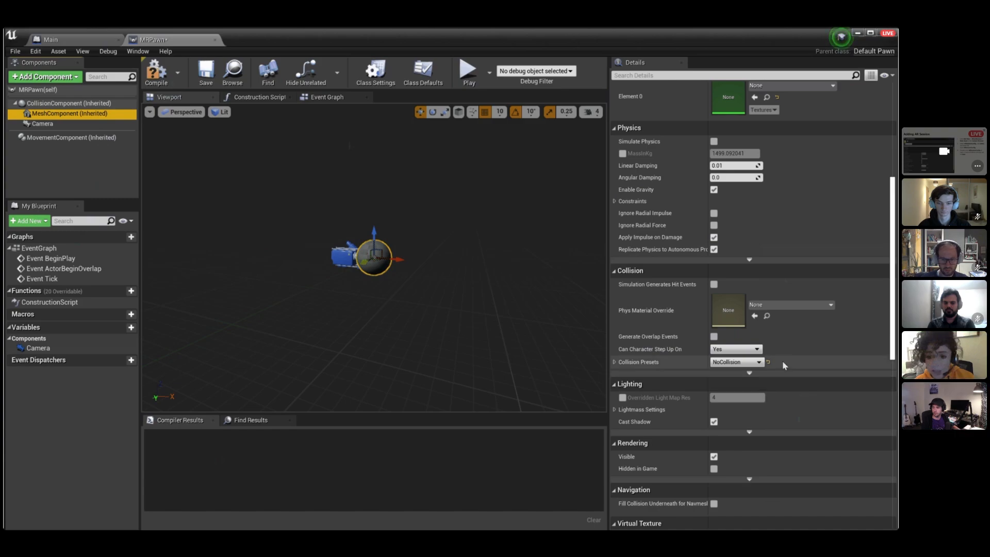
left_click(160, 81)
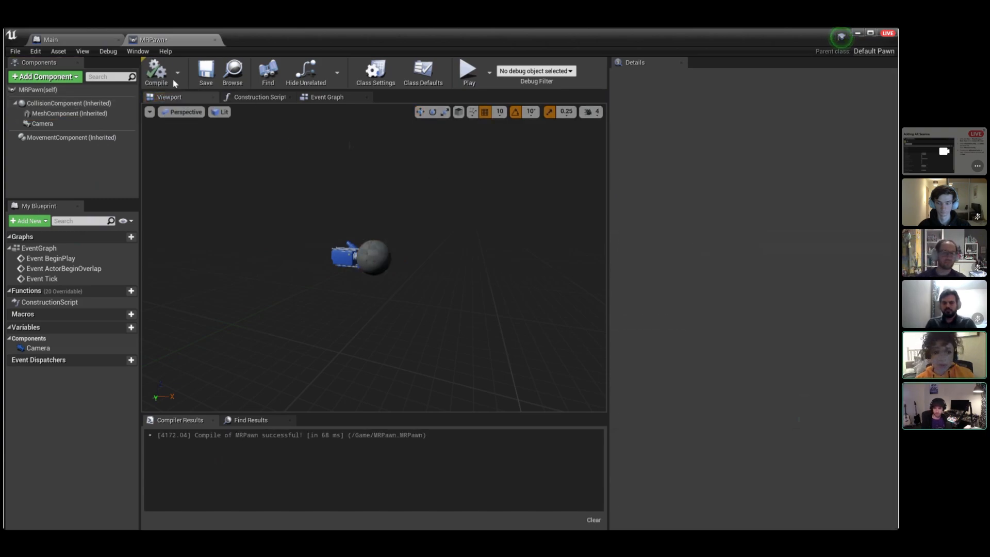
left_click(209, 81)
left_click(215, 40)
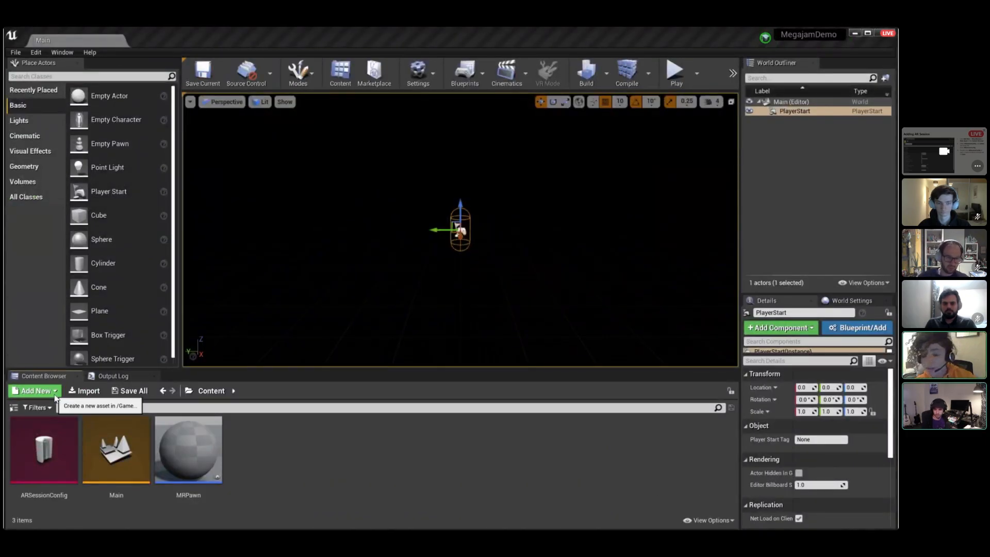
Create a Blueprint class named MRGameMode in the Content folder with Game Mode Base as its parent class.
left_click(36, 391)
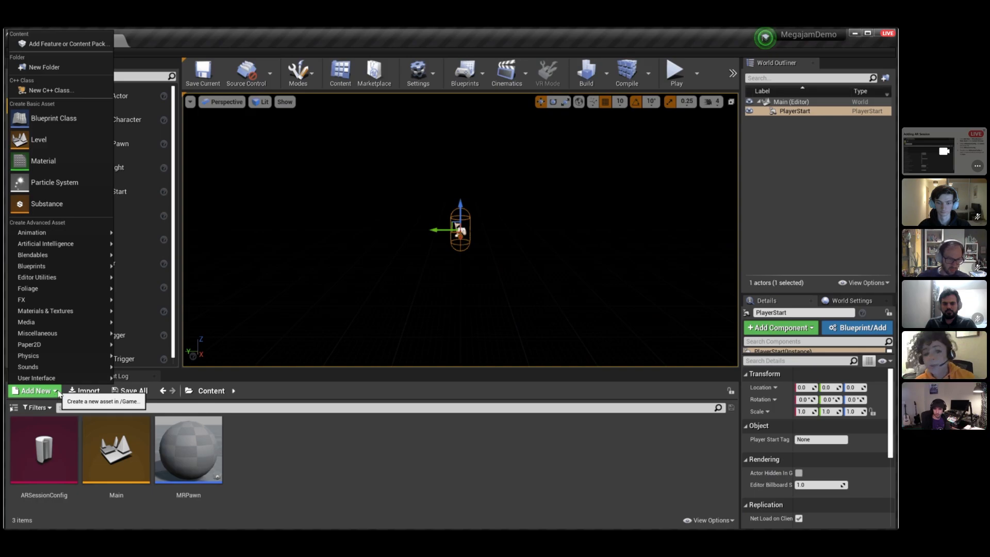
left_click(95, 117)
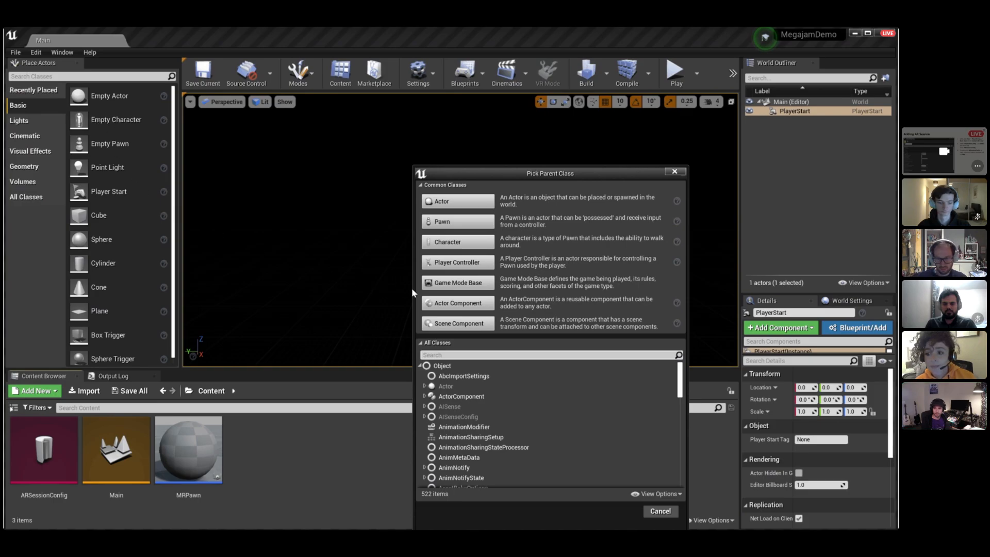
left_click(485, 286)
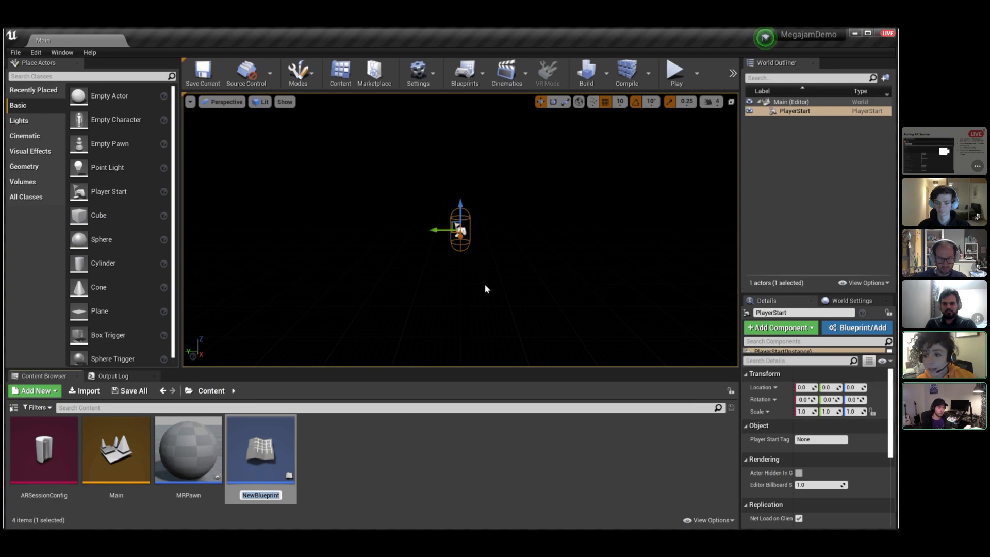
type("MR")
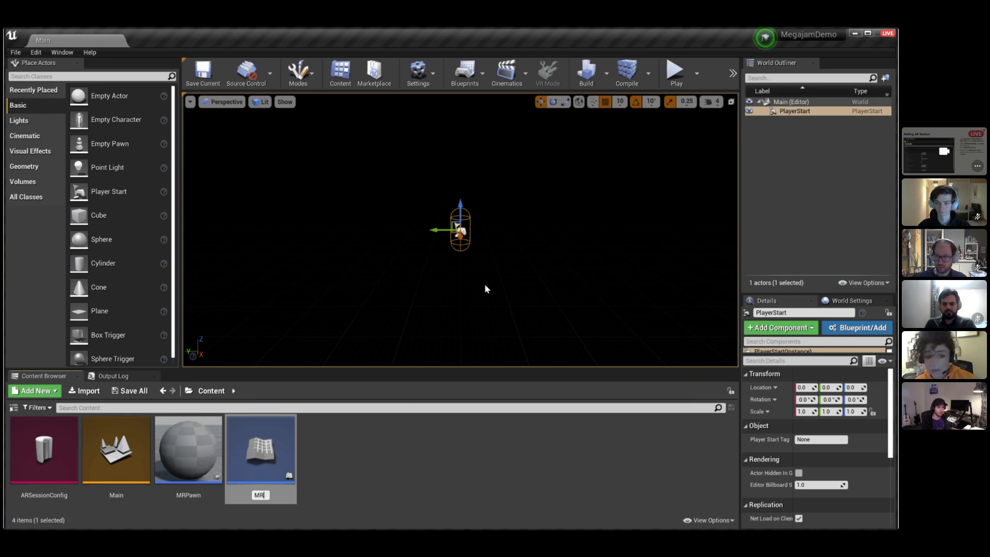
type("GameMode")
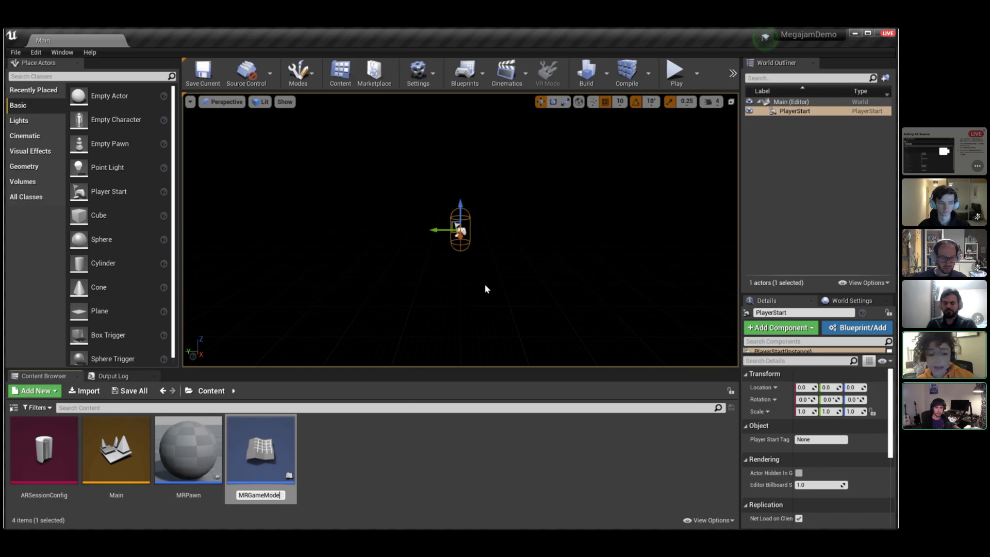
key("Return")
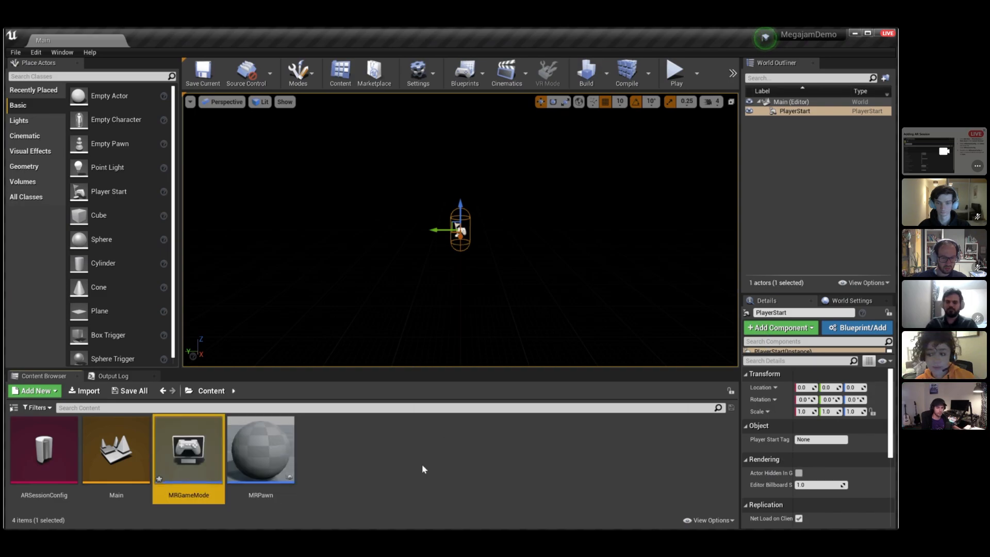
Set the Default Pawn Class of the MRGameMode blueprint to MRPawn, and compile and save the blueprint.
double_click(202, 469)
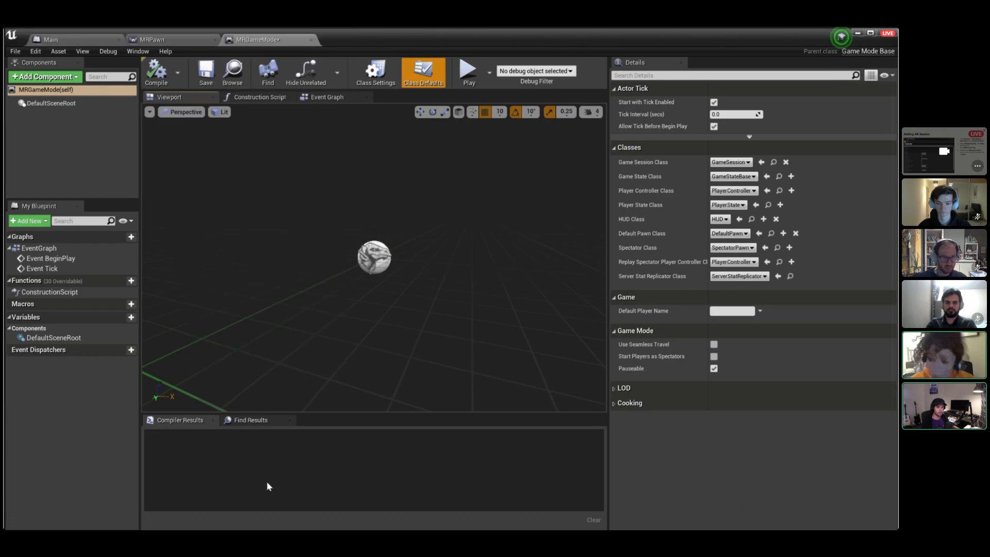
left_click(745, 234)
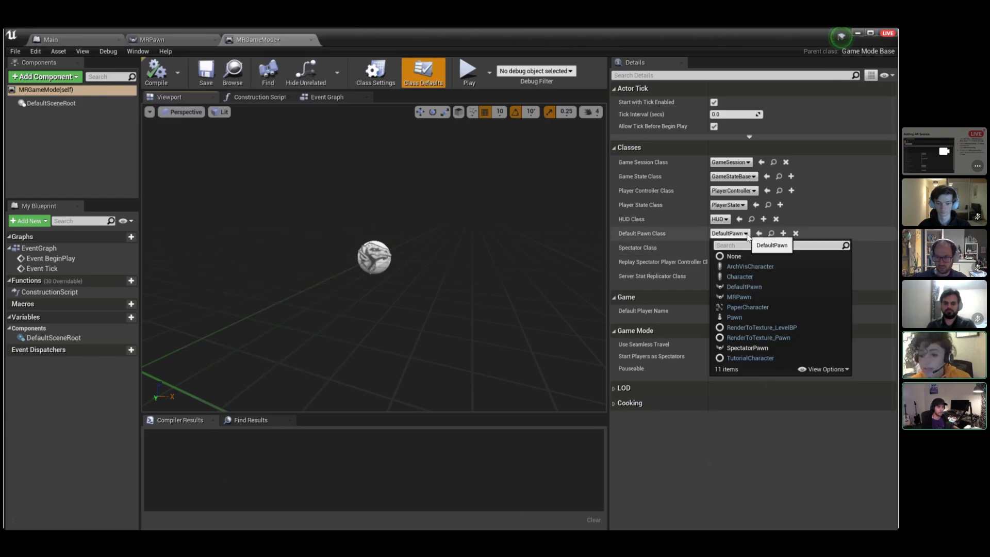
left_click(756, 297)
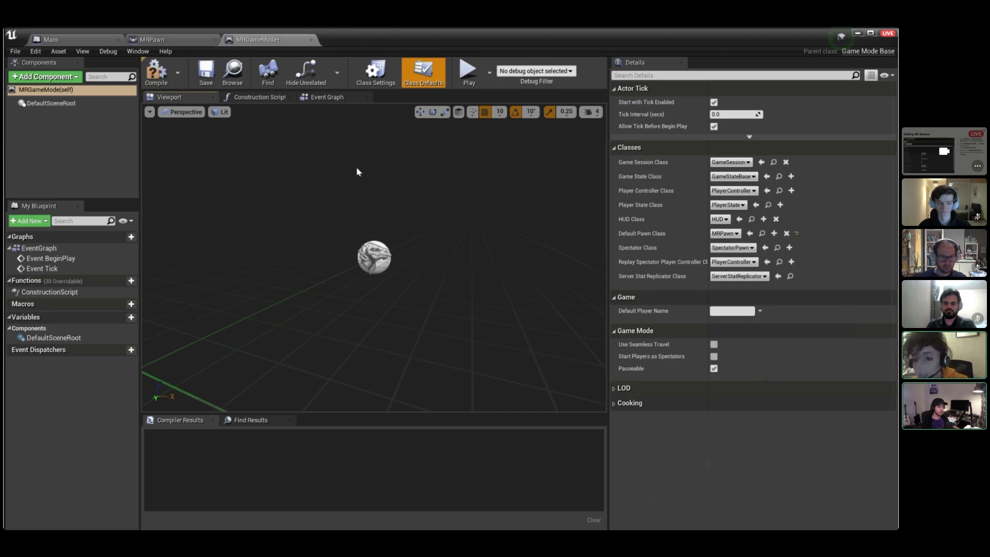
left_click(156, 79)
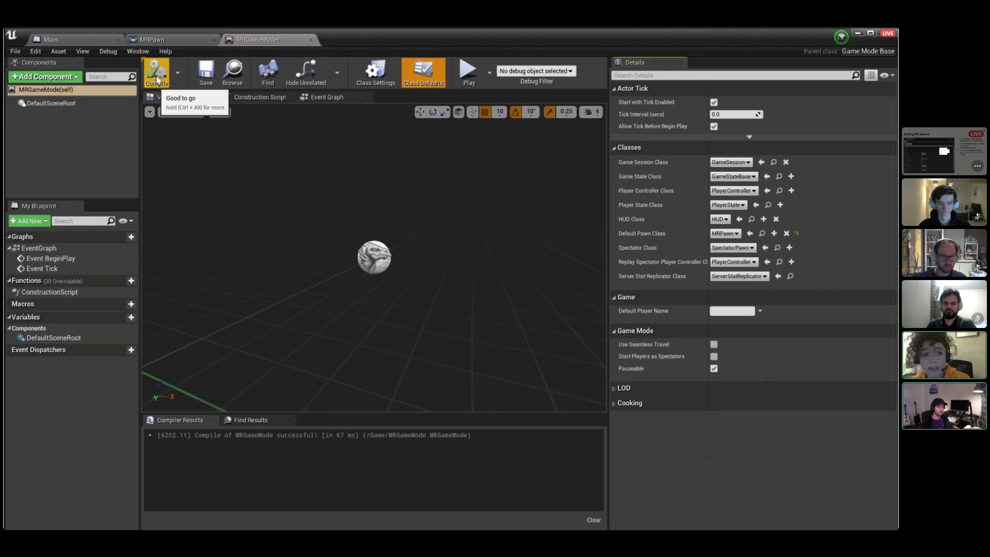
left_click(206, 74)
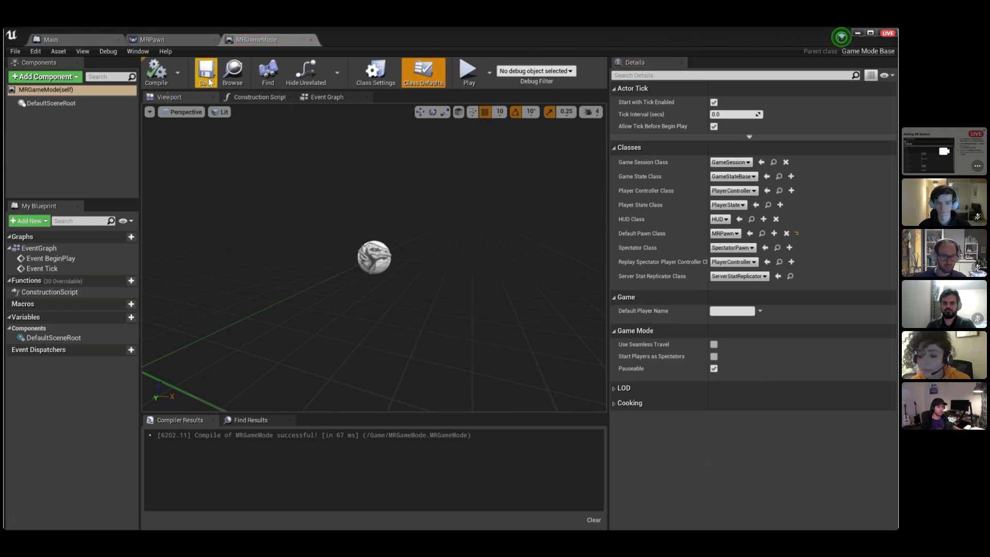
left_click(858, 33)
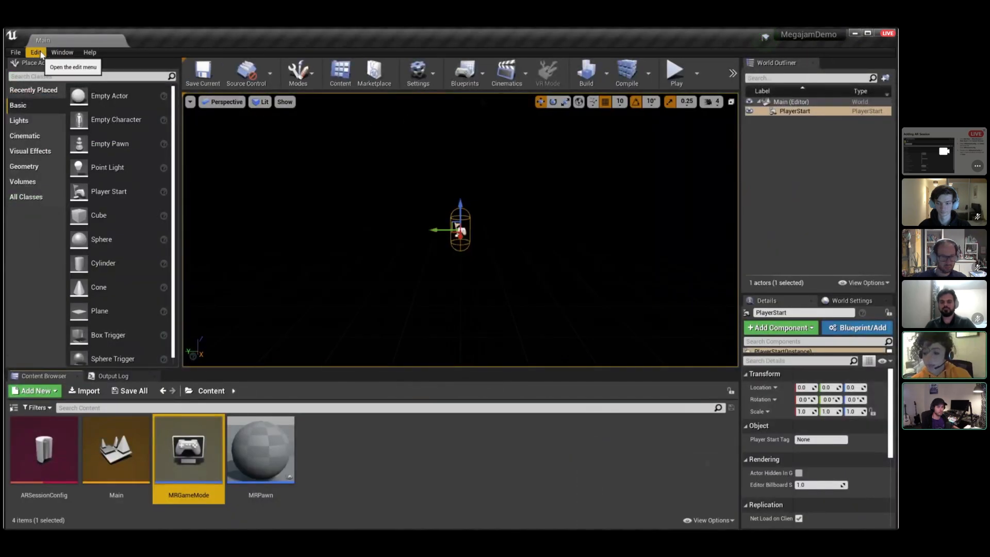
Set the project's Default GameMode to MRGameMode in the Maps & Modes project settings.
left_click(36, 52)
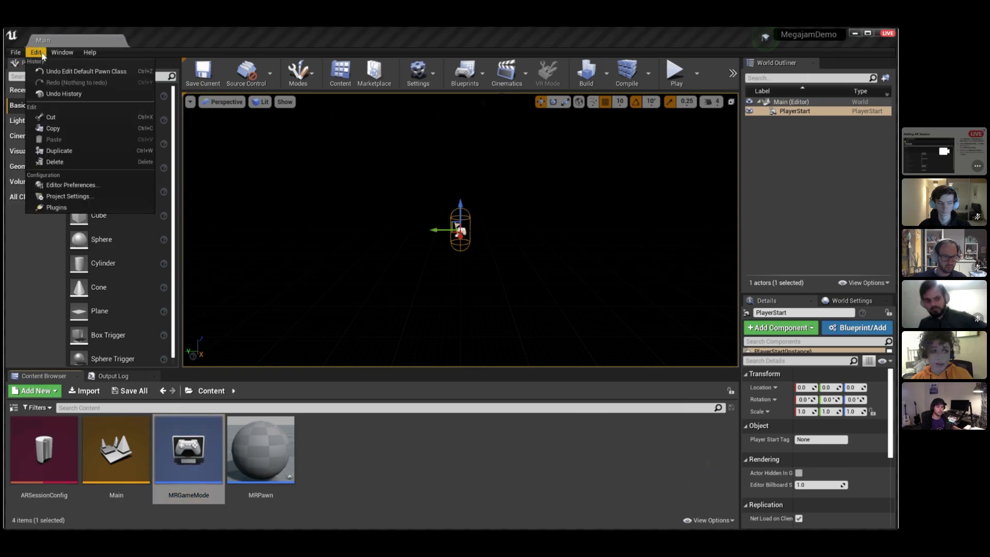
left_click(66, 196)
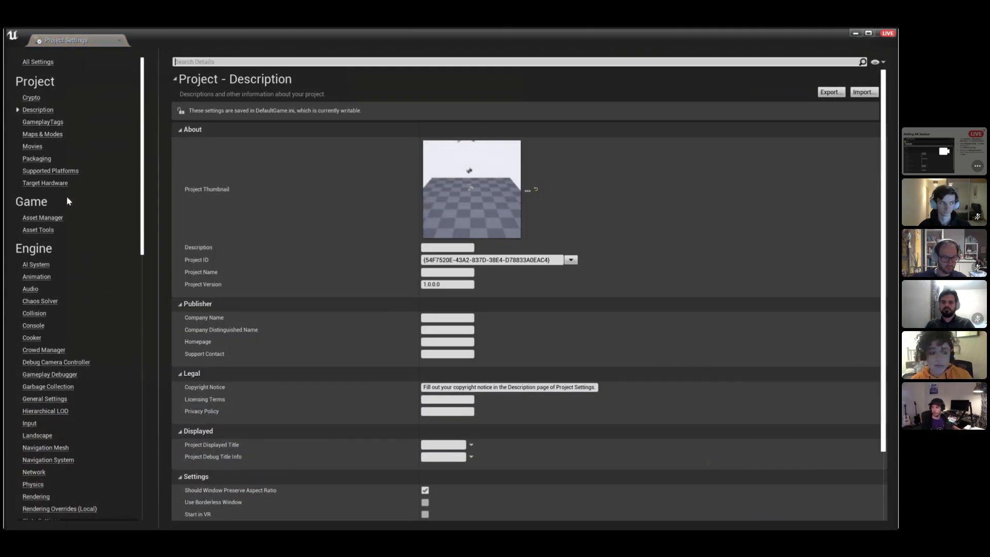
left_click(52, 135)
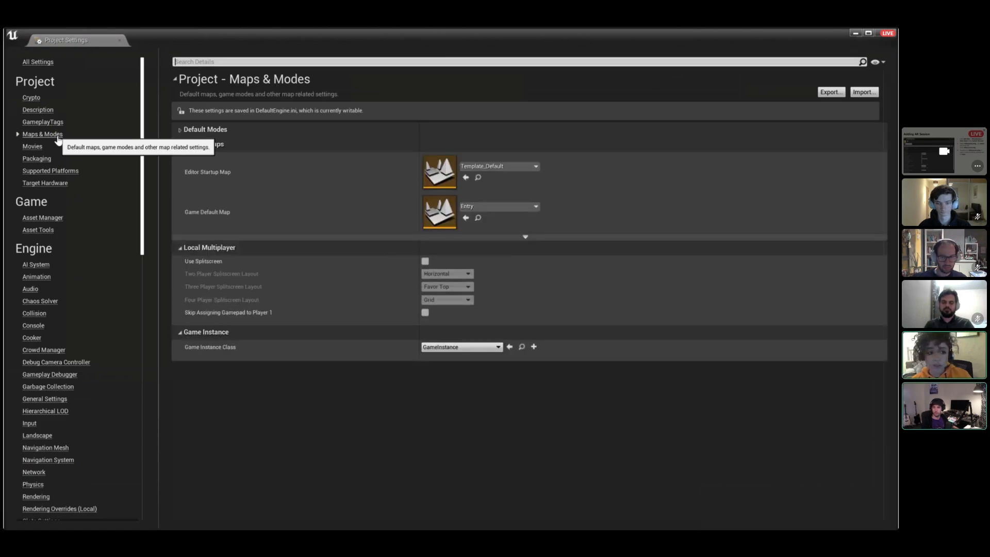
left_click(180, 131)
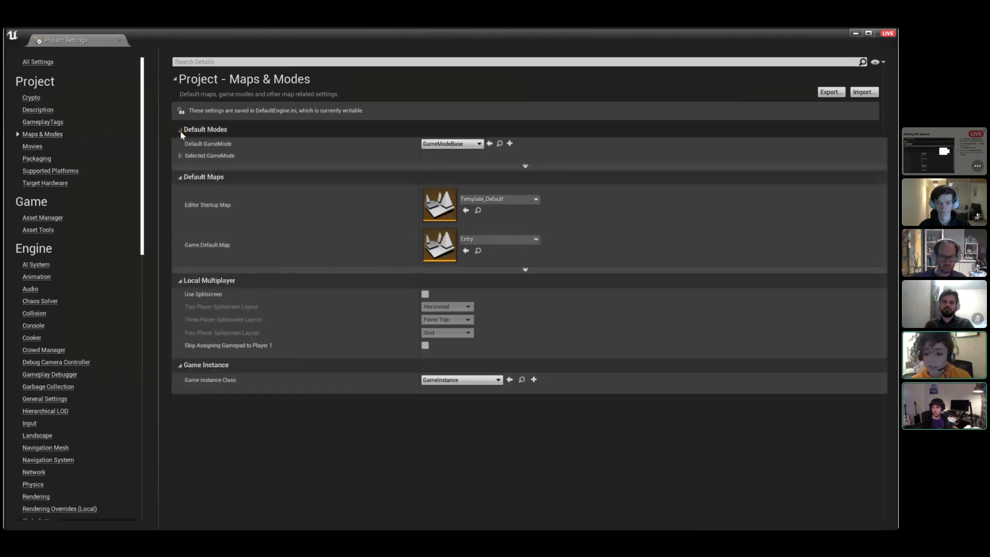
left_click(482, 144)
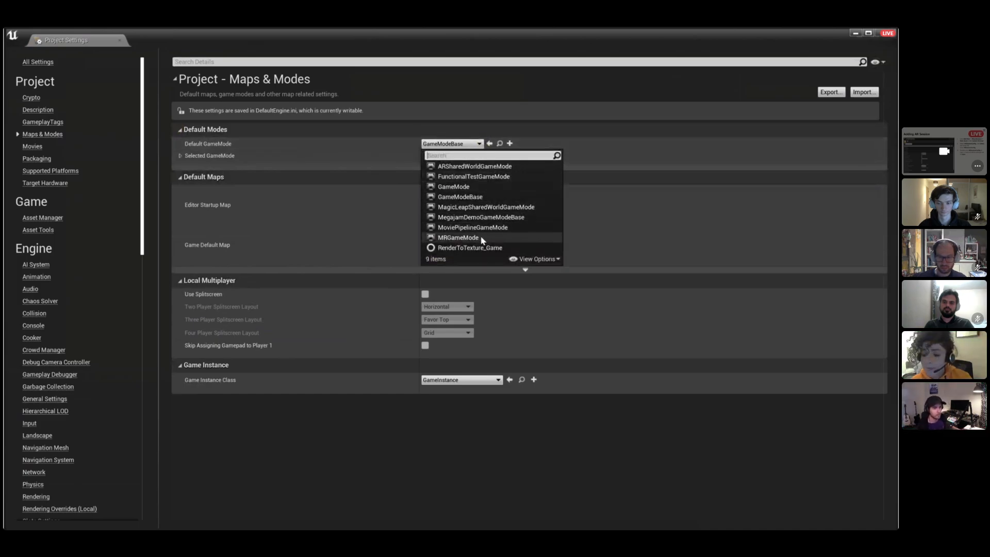
left_click(458, 238)
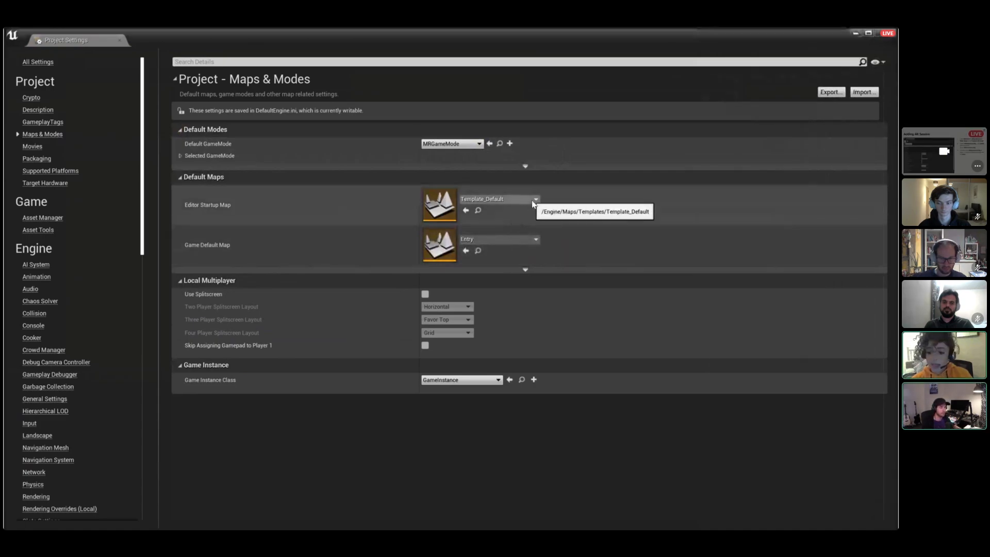
Set both the Editor Startup Map and the Game Default Map to the Main level.
left_click(532, 201)
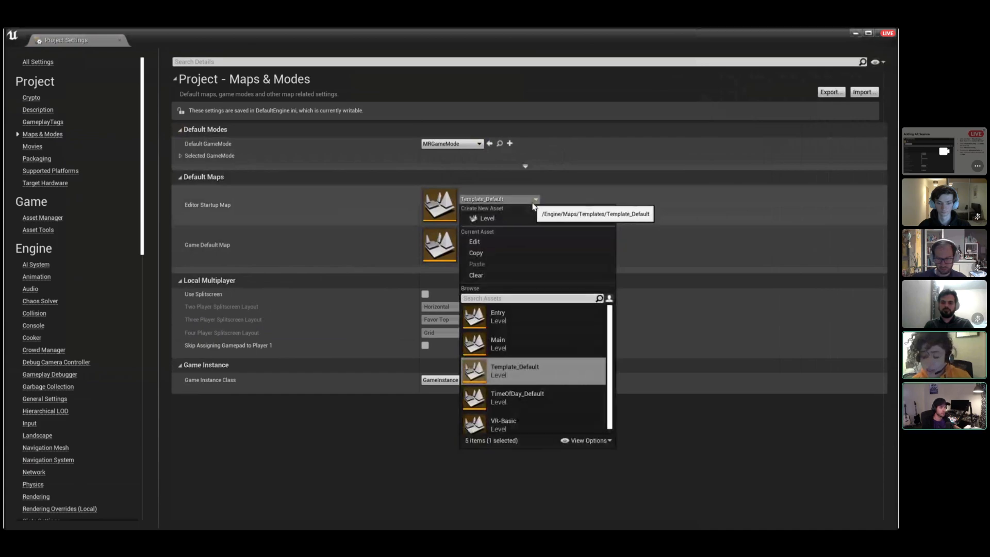
left_click(539, 343)
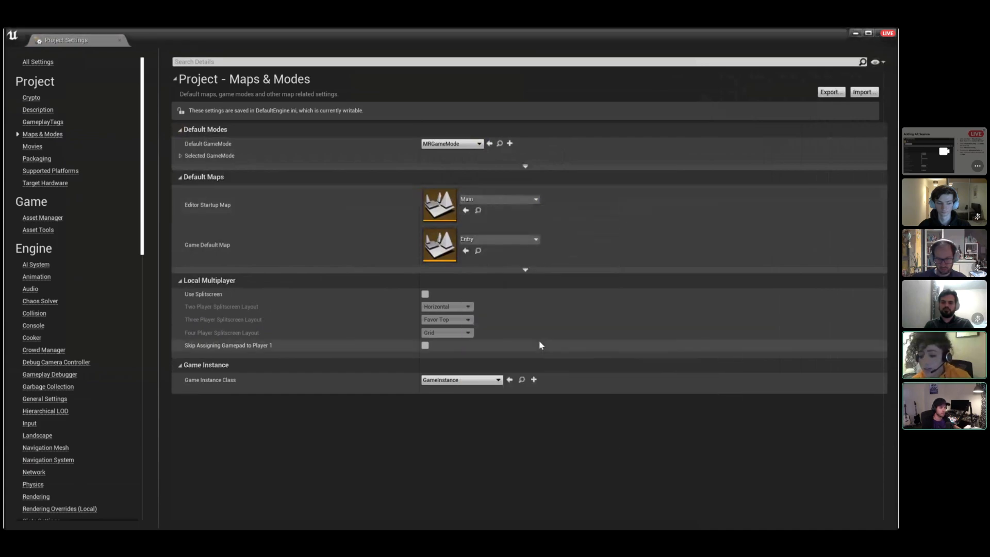
left_click(536, 240)
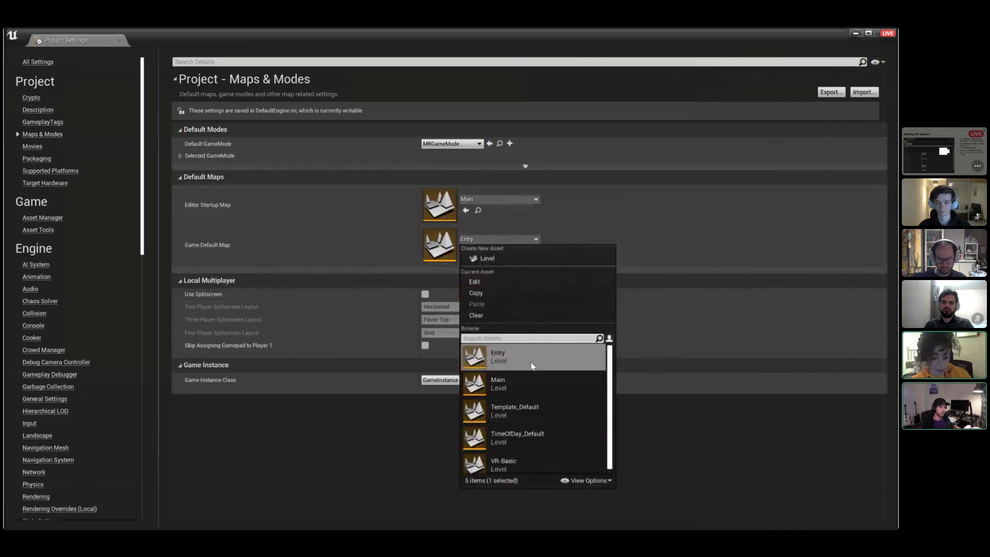
left_click(529, 381)
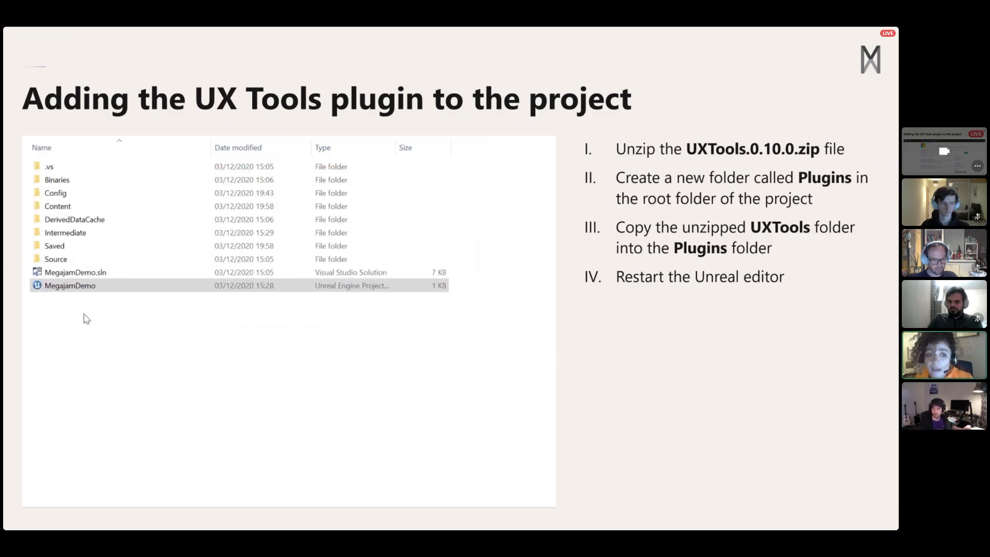
key("Right")
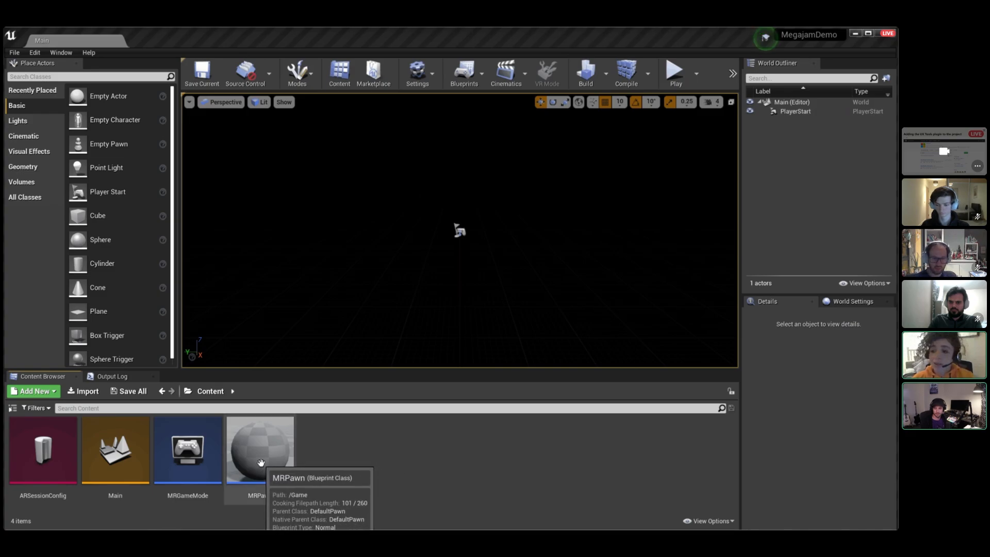
Open the MRPawn blueprint and add a Spawn Actor from Class node executed from Event BeginPlay in its event graph.
double_click(261, 461)
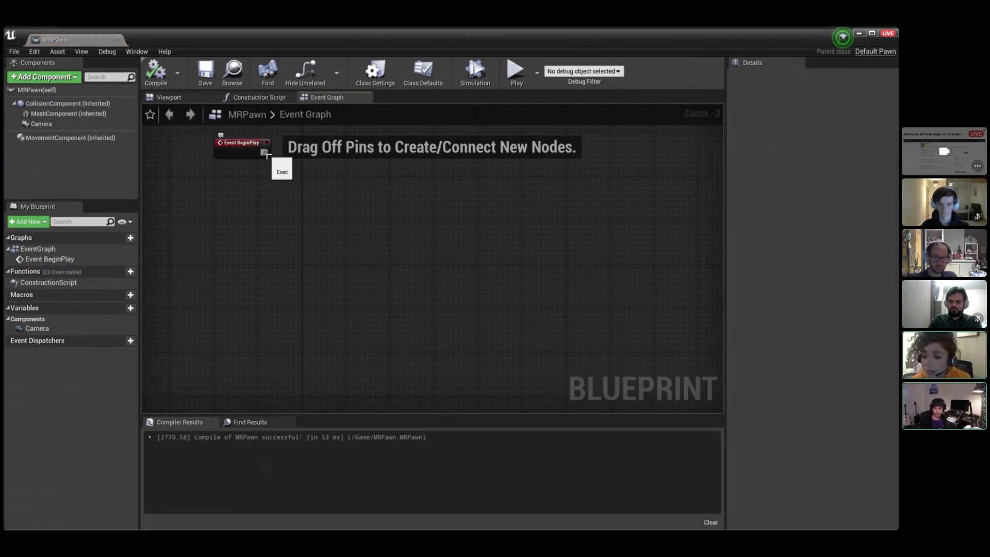
left_click_drag(265, 152, 350, 216)
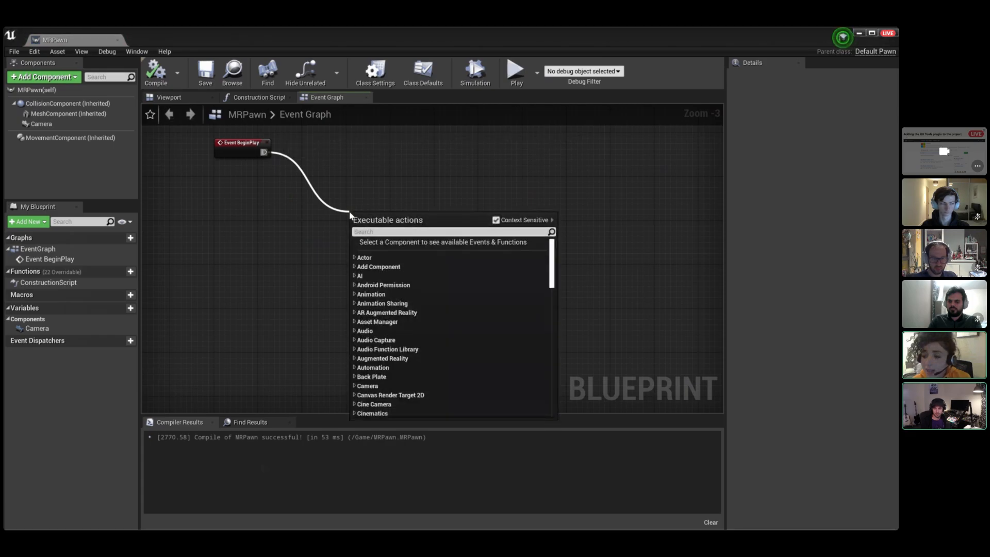
type("spaw")
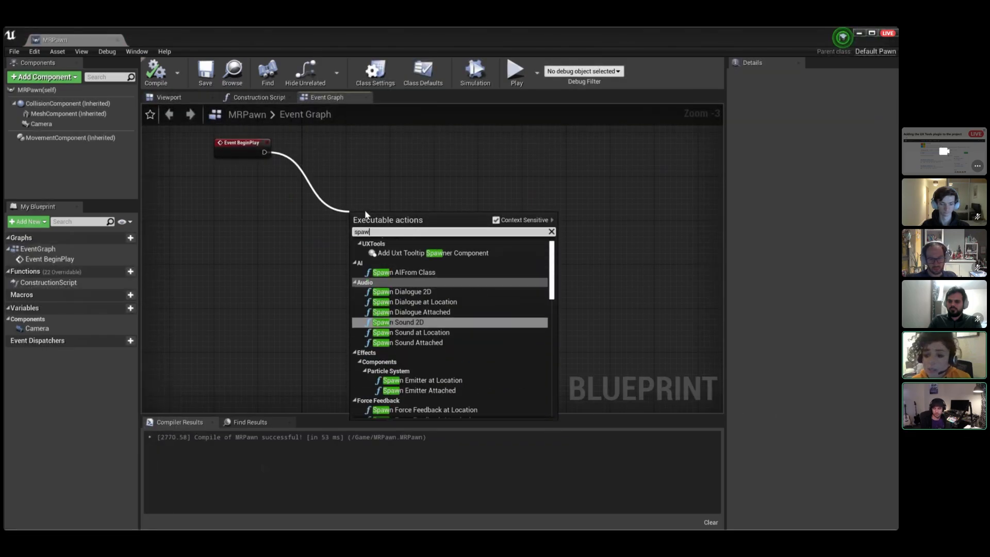
type("n actor")
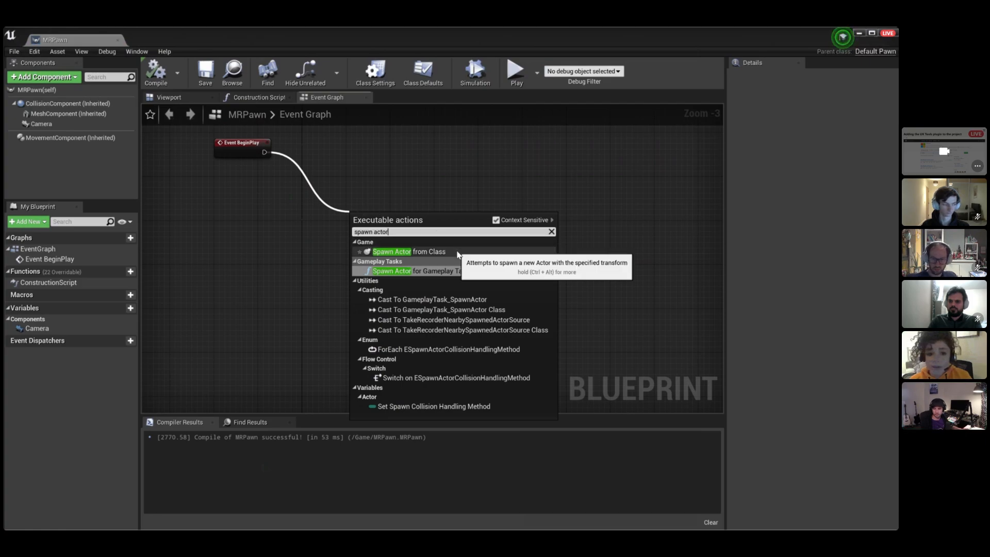
left_click(458, 253)
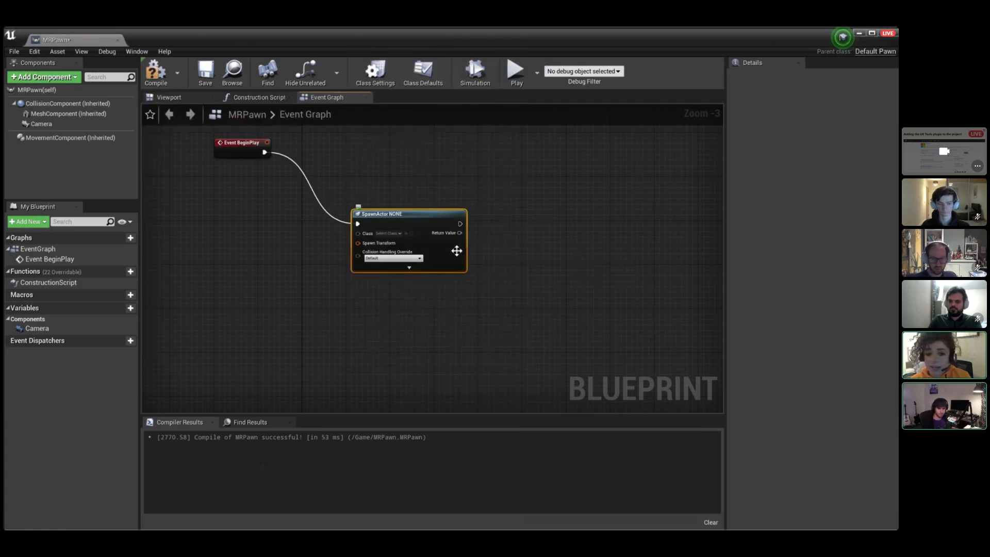
Set the spawn node's Class to UxtHandInteractionActor and move the node up level with Event BeginPlay.
left_click(389, 234)
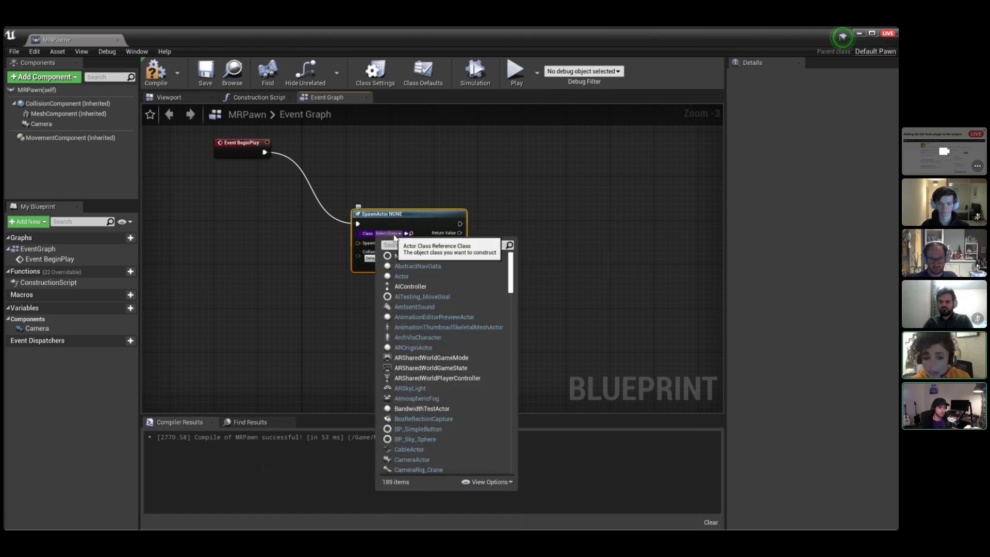
type("uxthand")
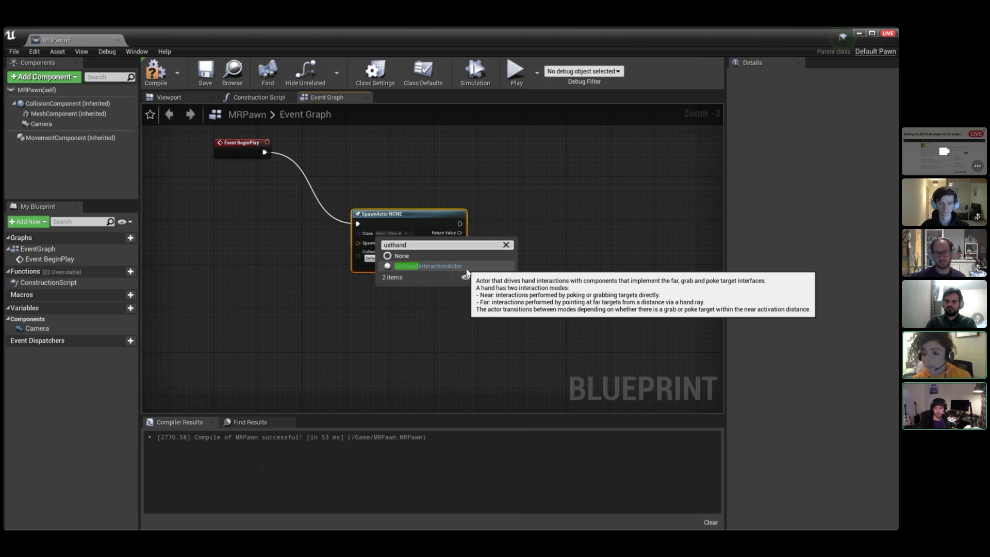
left_click(466, 268)
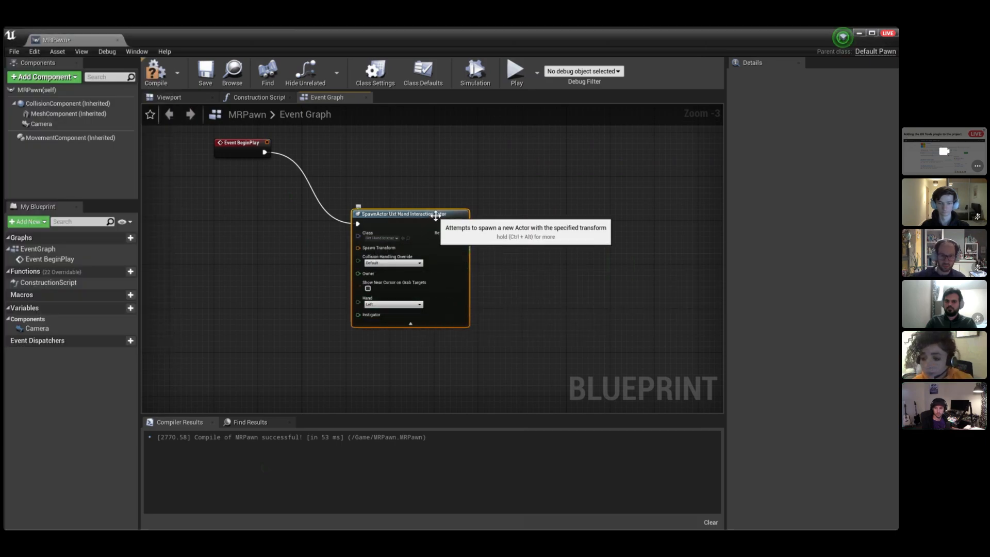
left_click_drag(438, 213, 439, 149)
left_click(438, 141)
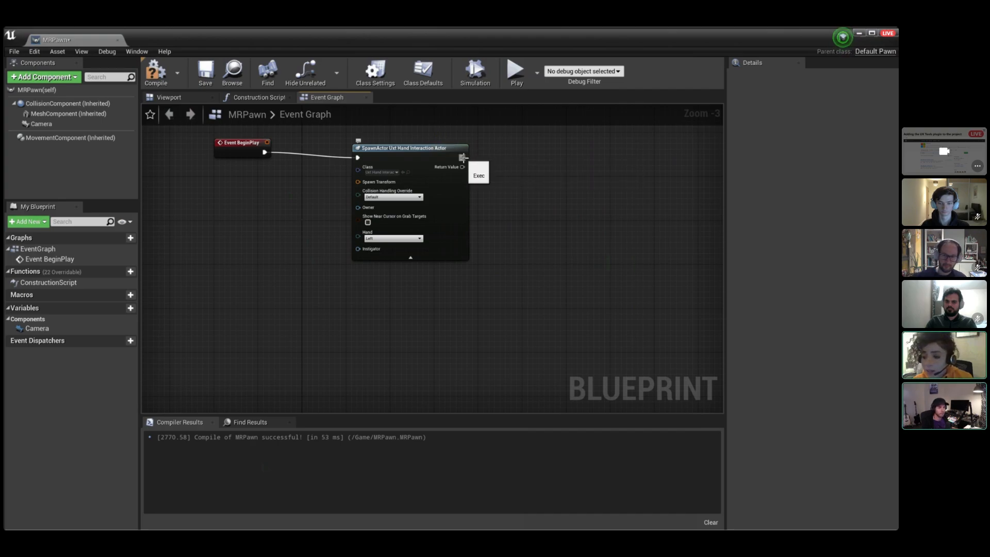
Chain a second Spawn Actor from Class node after the first and set its Class to UxtHandInteractionActor.
left_click_drag(462, 157, 534, 207)
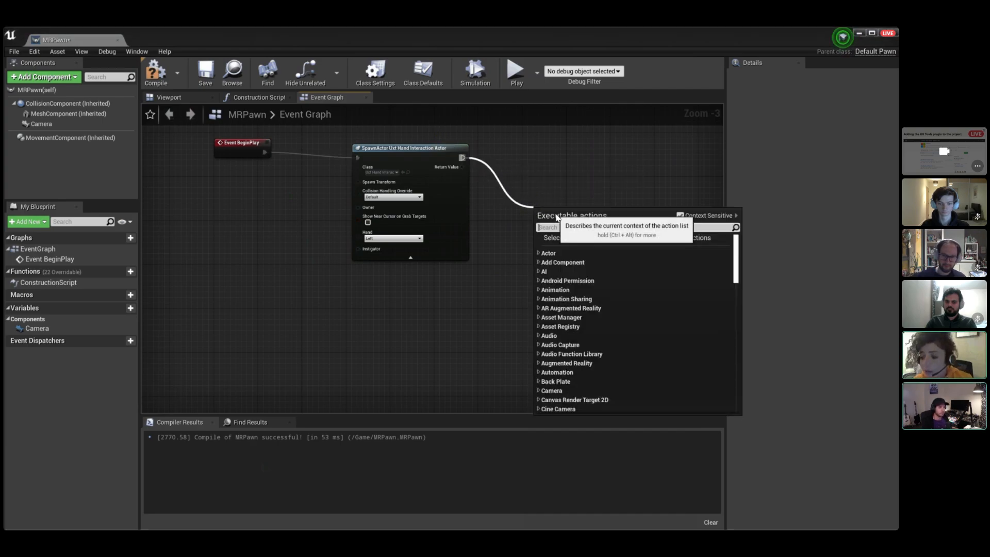
type("spawn")
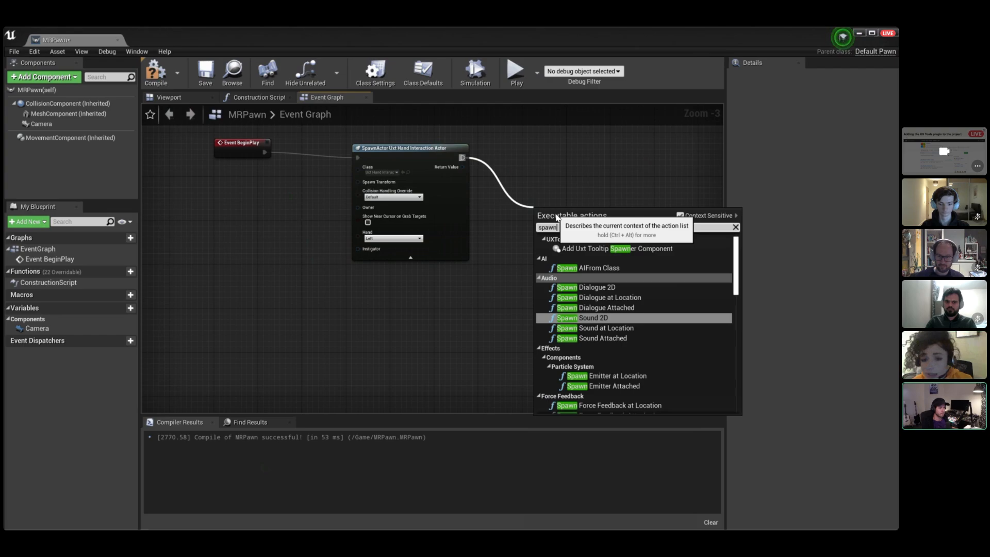
type(" actor")
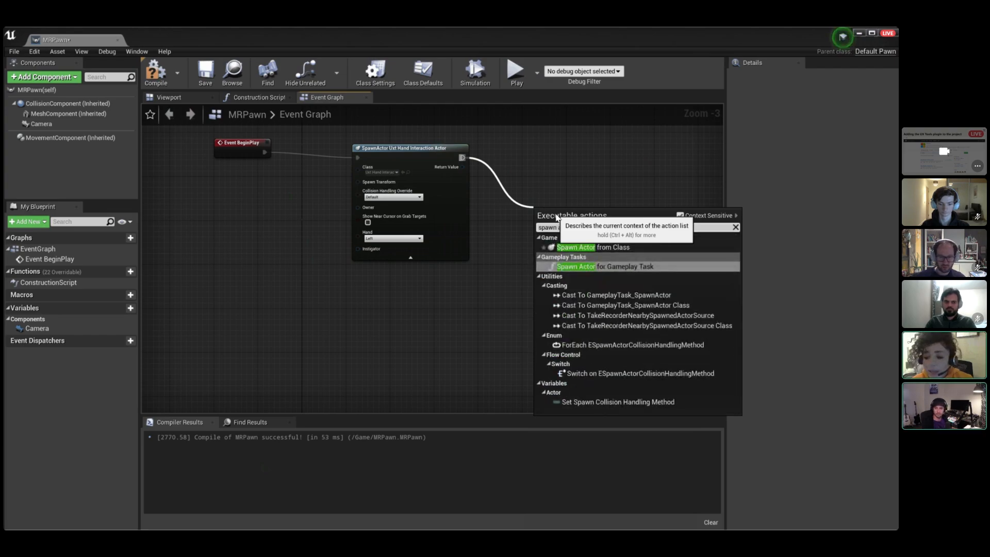
left_click(644, 247)
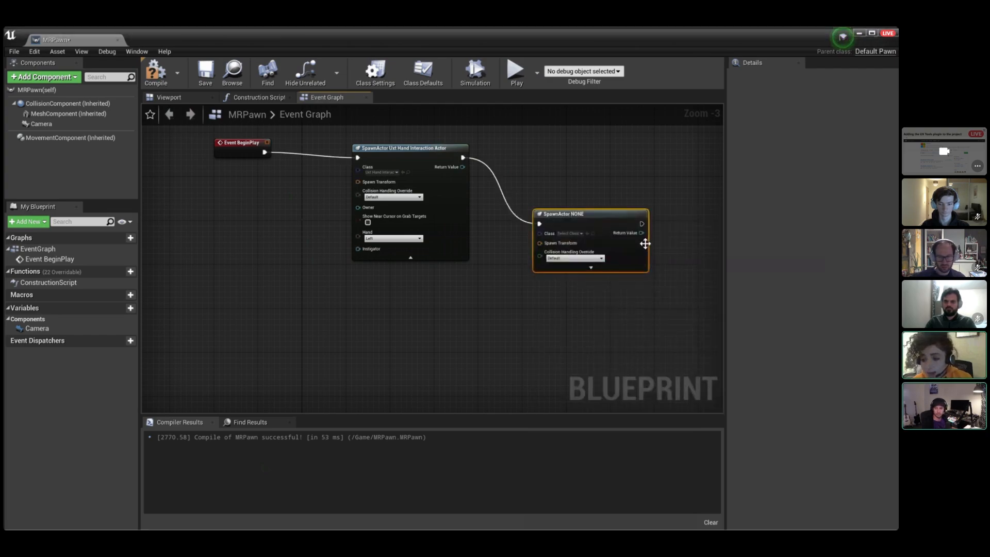
left_click(580, 233)
type("uxthand")
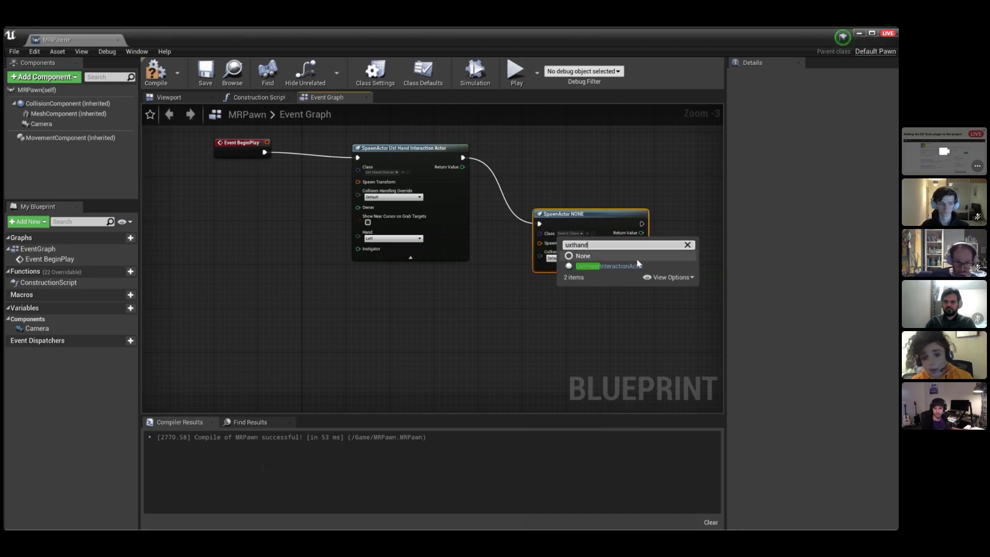
left_click(650, 266)
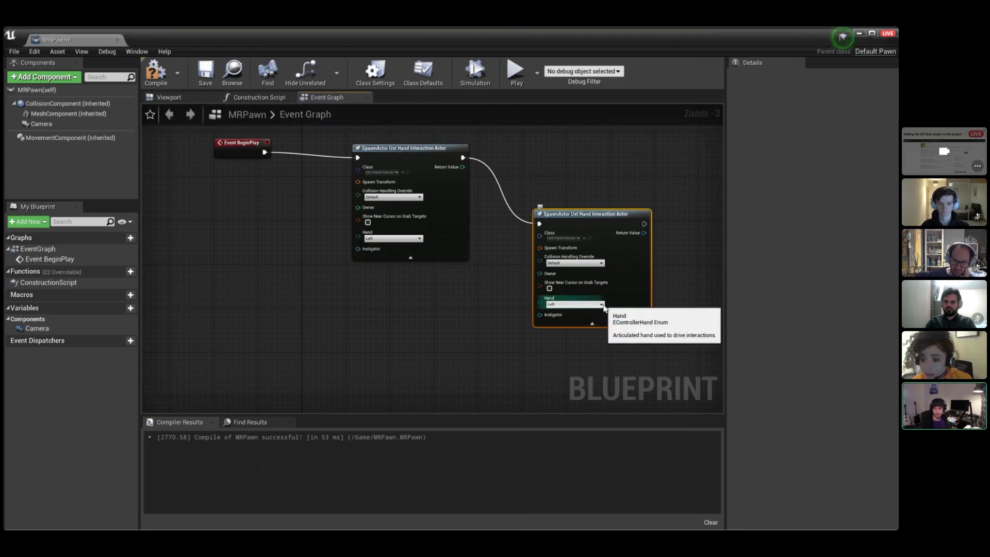
Set the second spawn node's Hand to Right and place the node beneath the first one.
left_click(602, 305)
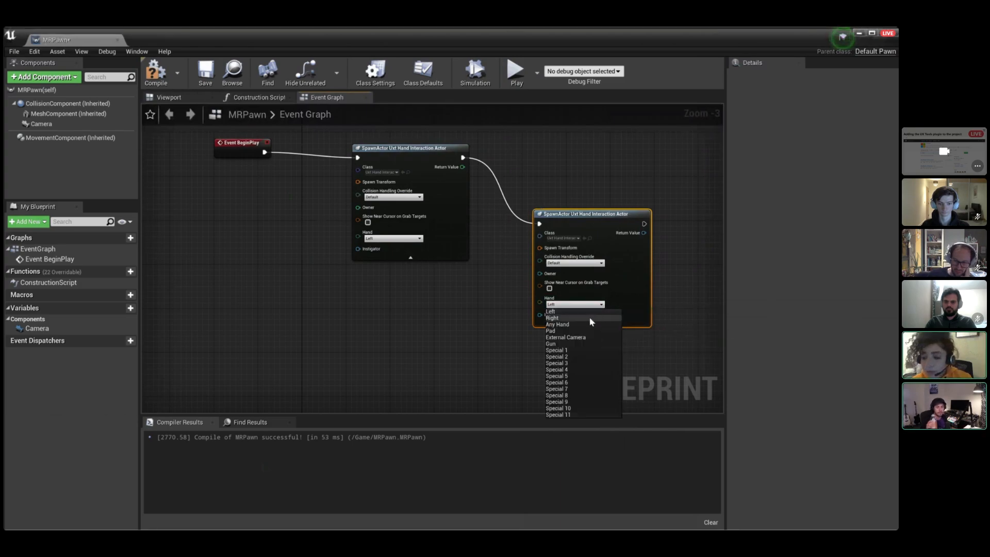
left_click(590, 318)
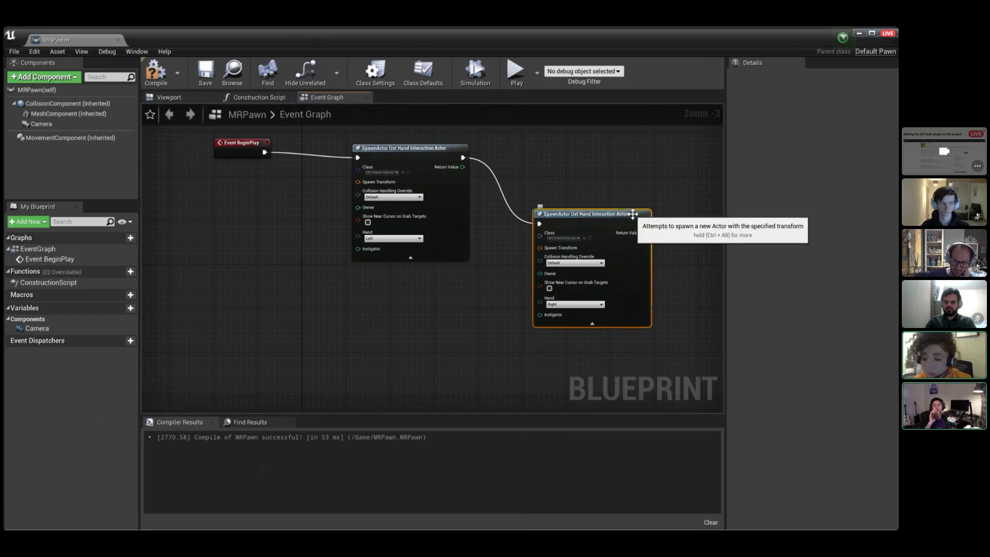
left_click_drag(633, 213, 449, 287)
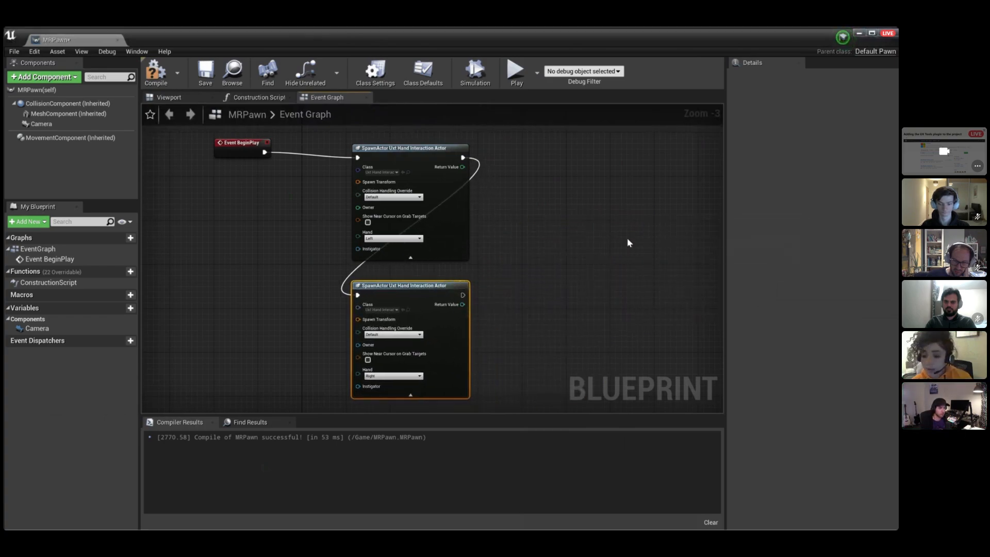
Add a Make Transform node and connect its Return Value to the Spawn Transform of both spawn nodes.
right_click(197, 244)
type("make tra")
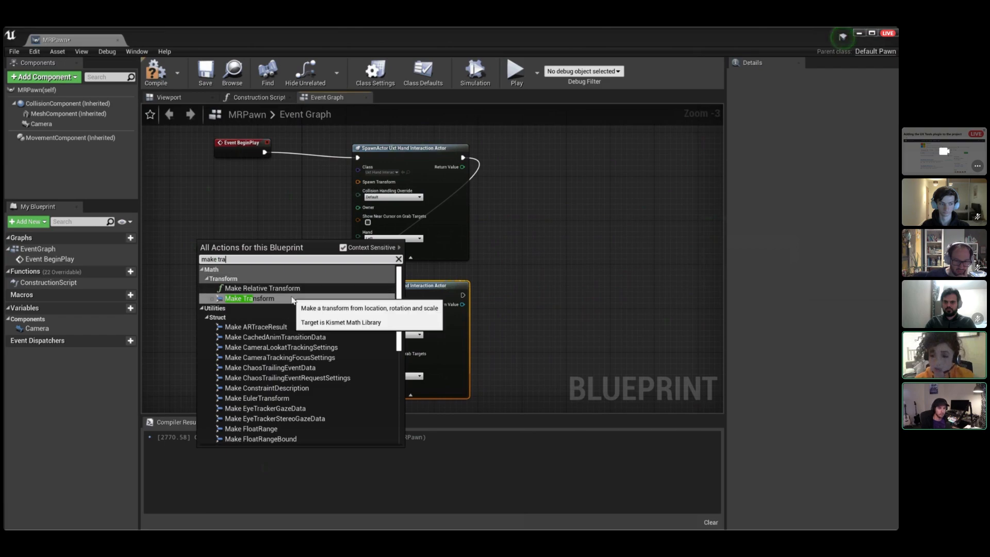
left_click(292, 300)
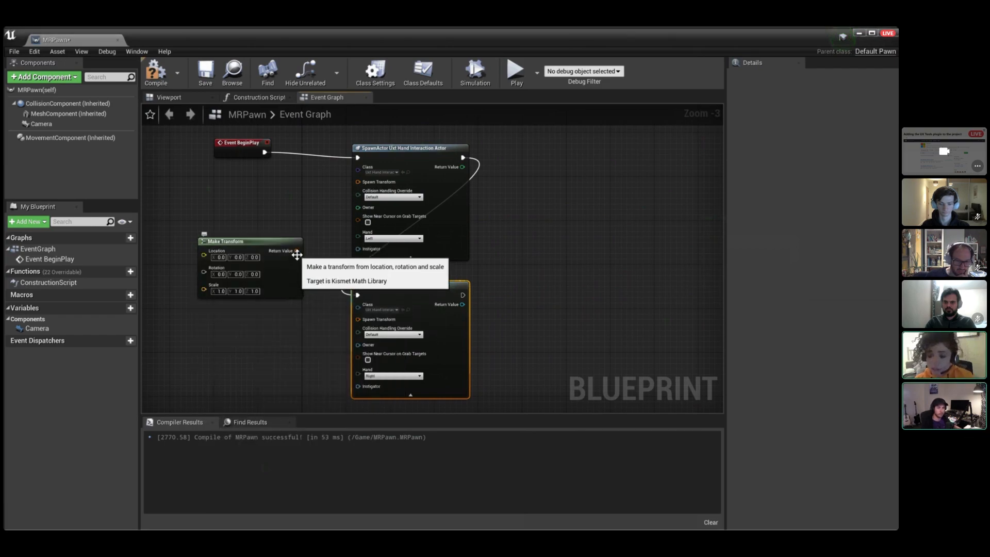
left_click_drag(296, 250, 358, 183)
left_click_drag(297, 251, 358, 319)
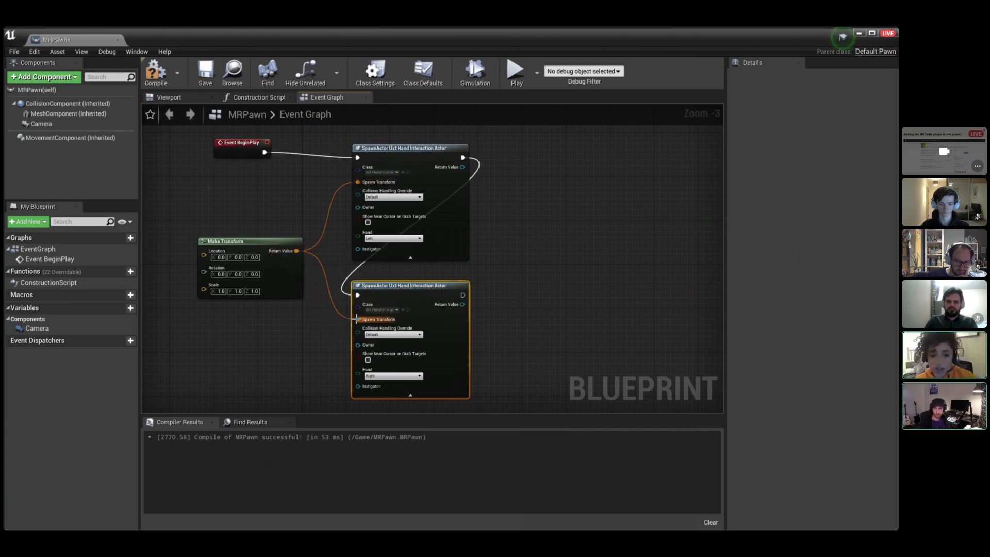
Add a reference to Self, connect it to the Owner of both spawn nodes, and place it lower beneath Make Transform.
right_click(230, 331)
type("self")
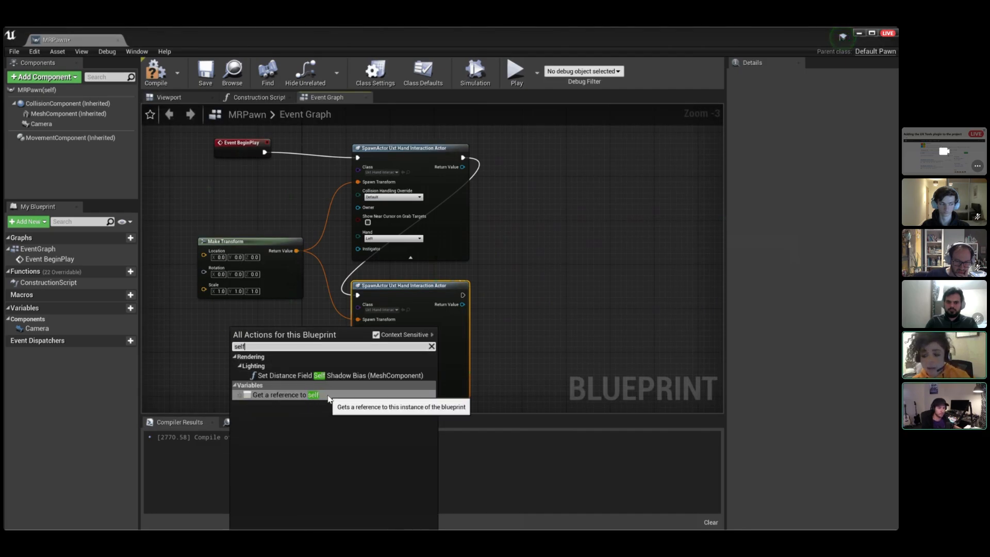
left_click(328, 395)
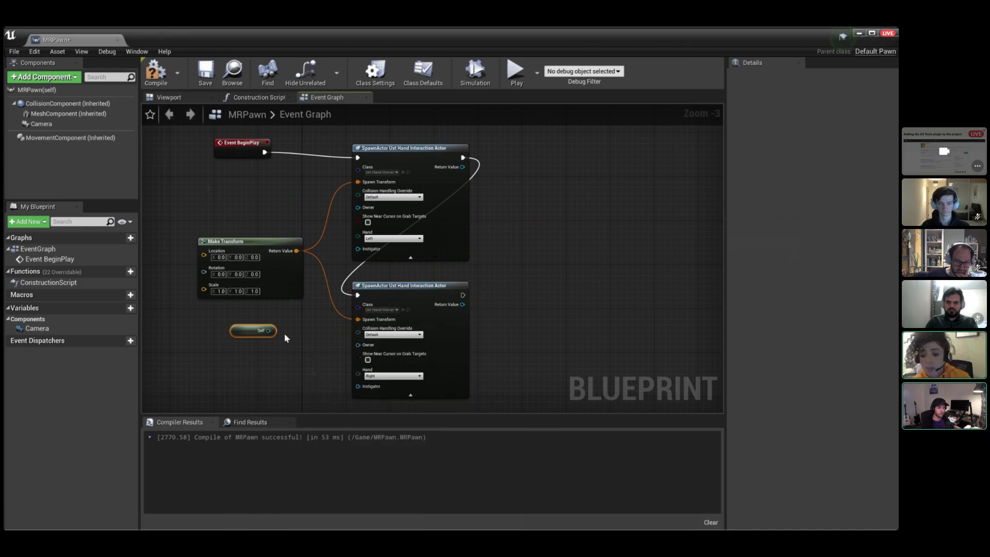
left_click_drag(268, 331, 356, 208)
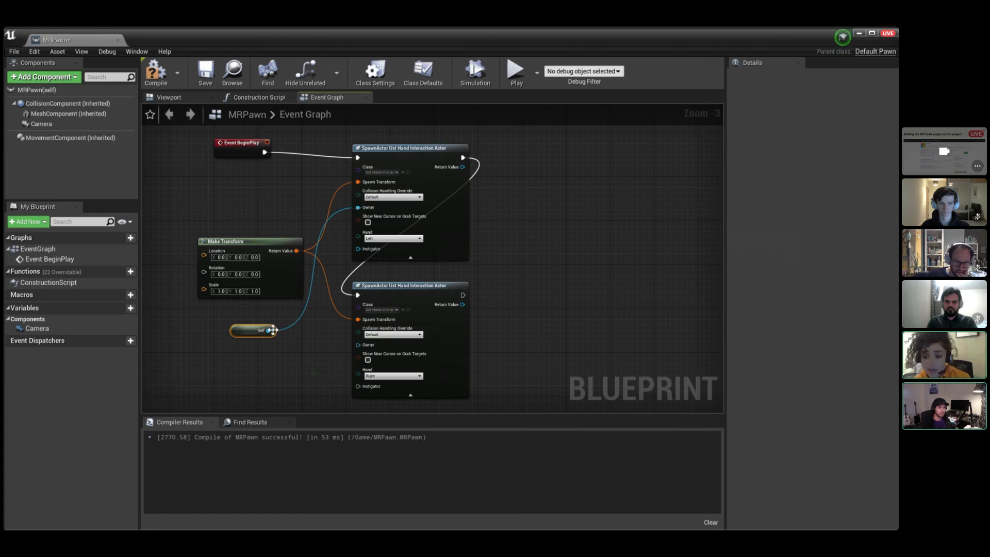
left_click_drag(272, 330, 353, 345)
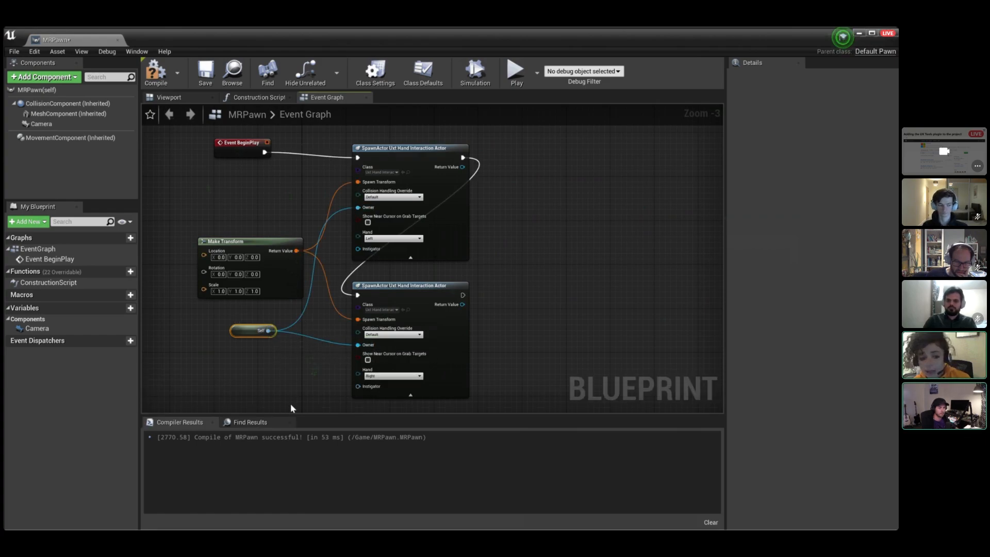
left_click_drag(258, 330, 252, 352)
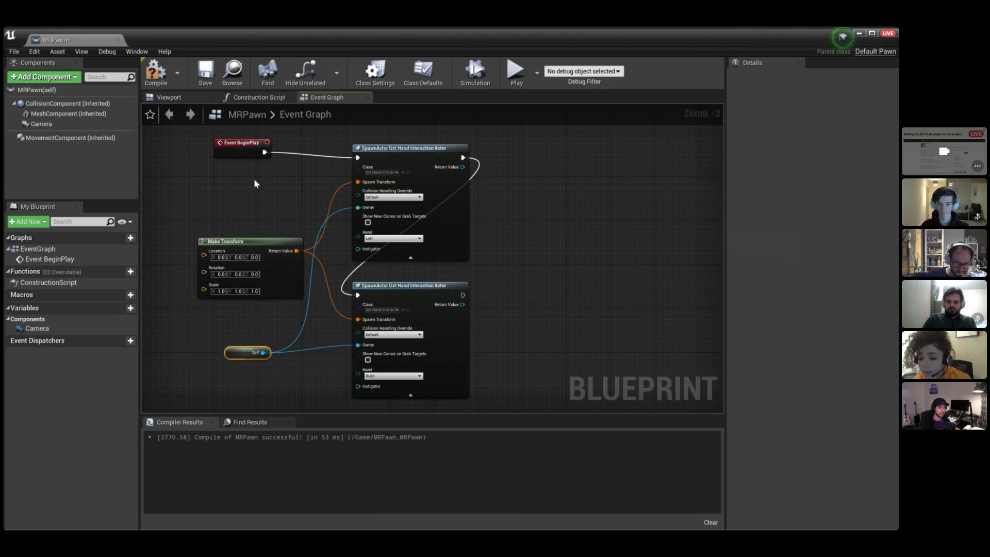
Align Event BeginPlay with the first spawn node, then compile, save and close the MRPawn blueprint.
left_click_drag(247, 150, 196, 164)
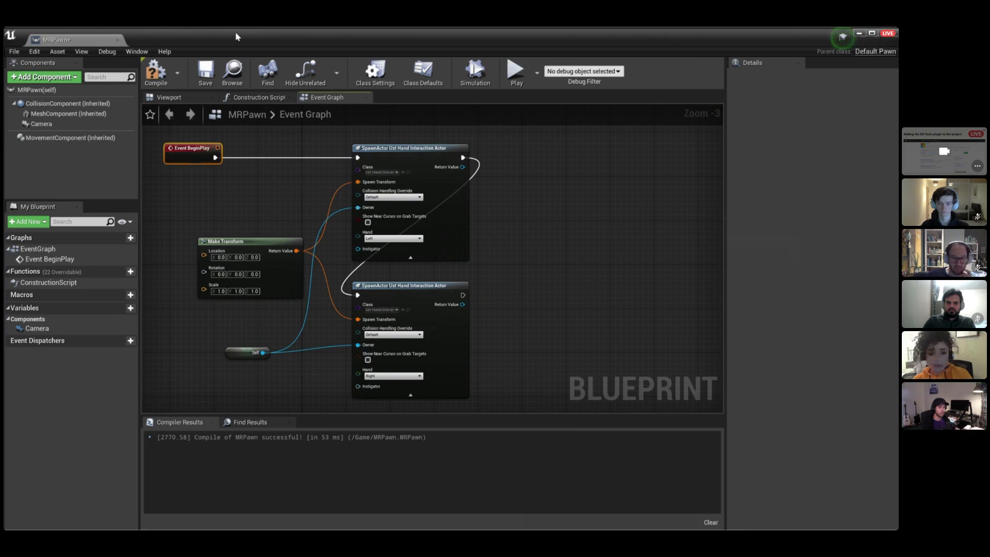
left_click(156, 72)
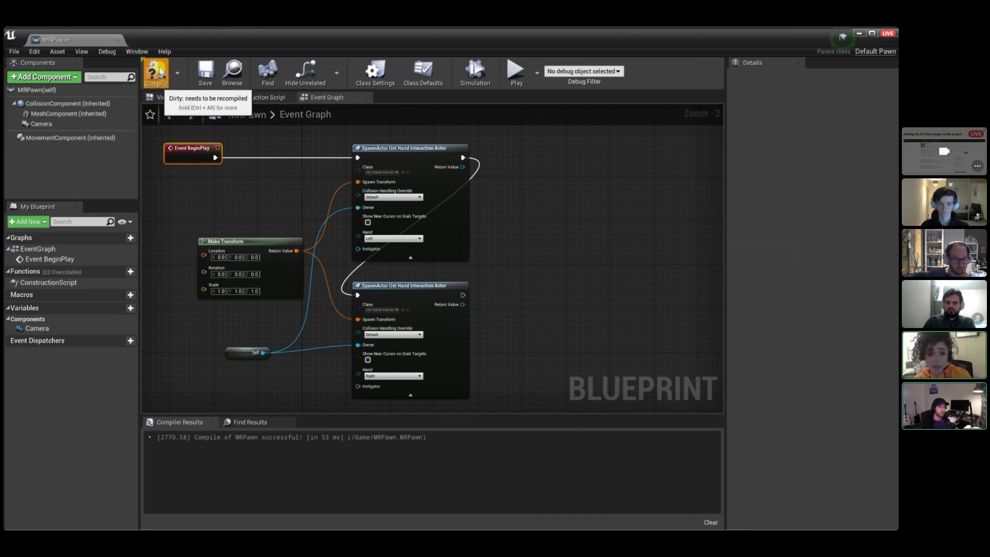
left_click(214, 73)
left_click(887, 33)
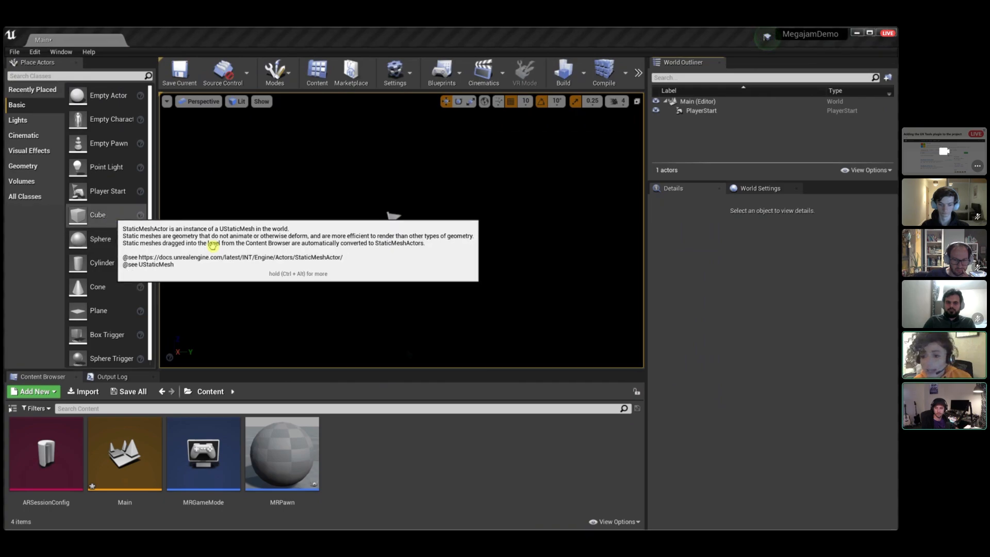
Add a Cube to the Main level and set its location to X 50, Y 0, Z 0.
left_click_drag(212, 245, 362, 254)
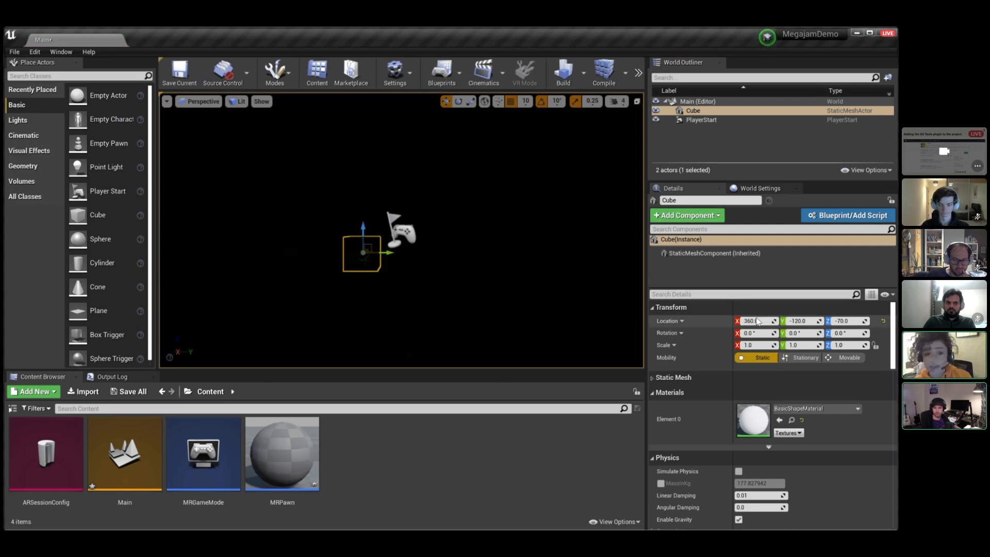
left_click(882, 321)
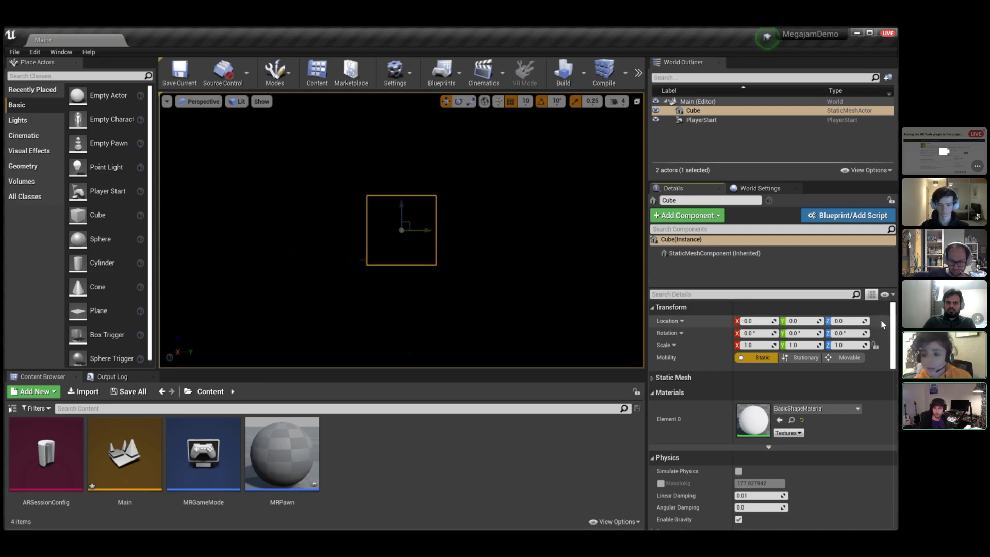
left_click(750, 321)
type("50")
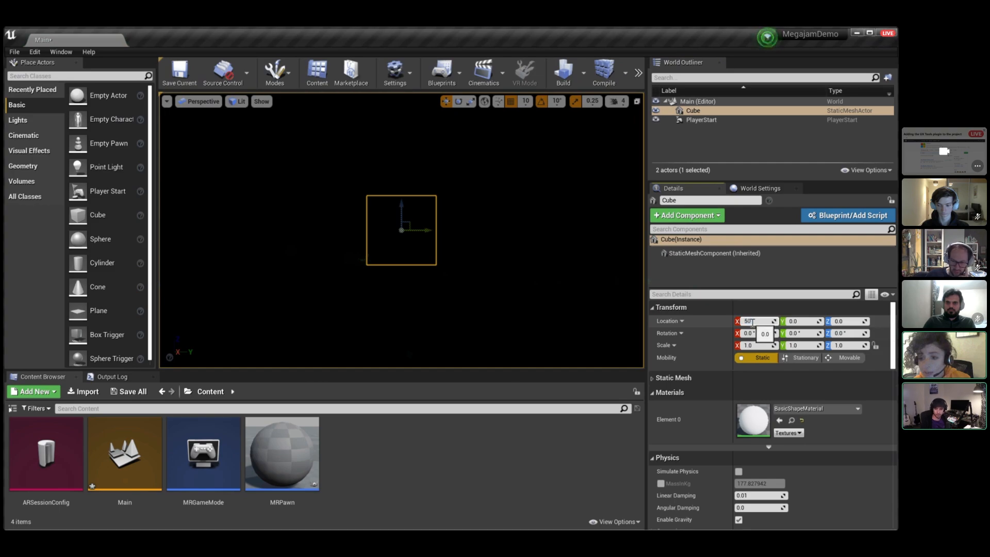
key("Return")
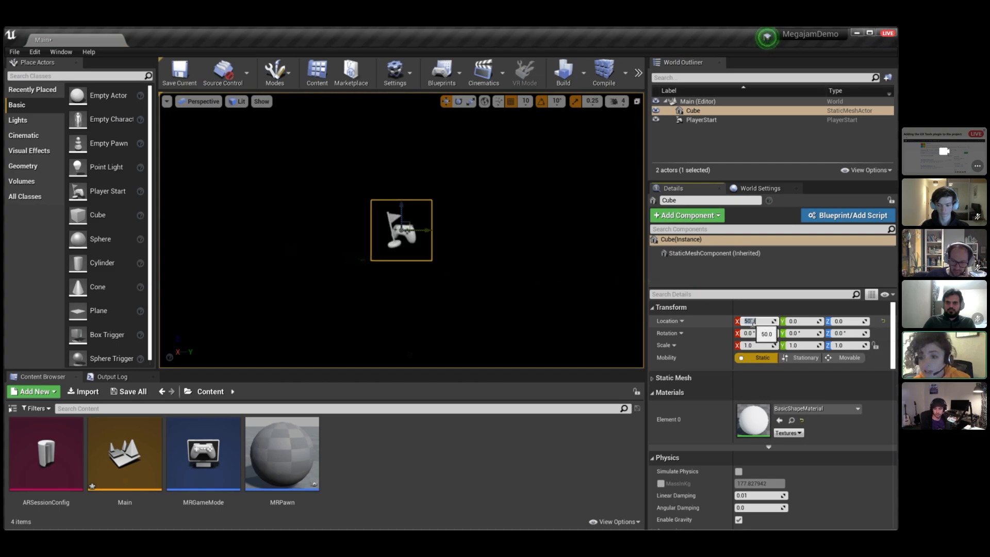
Set the cube's scale to 0.1 on all three axes and its mobility to Movable.
left_click(756, 345)
type("0")
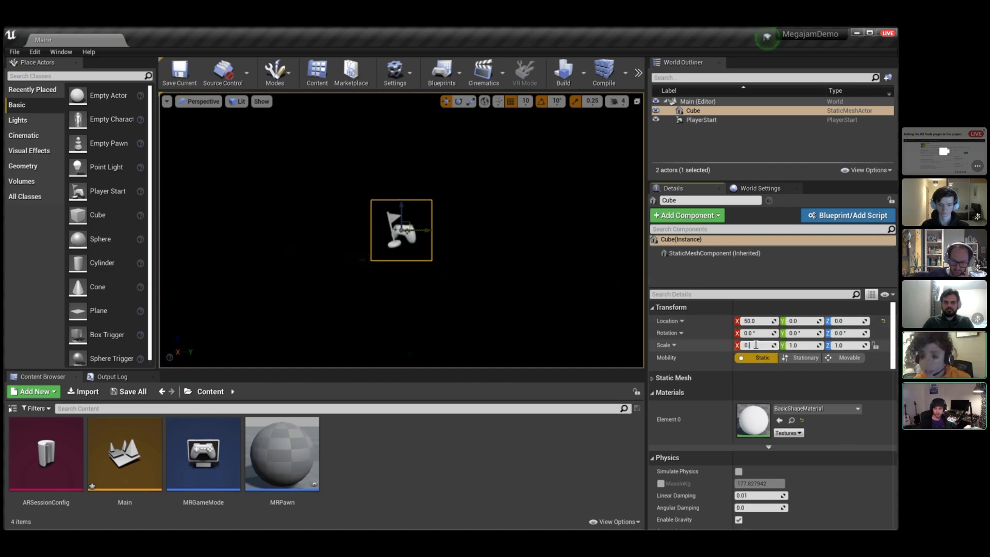
type(".1")
left_click(800, 345)
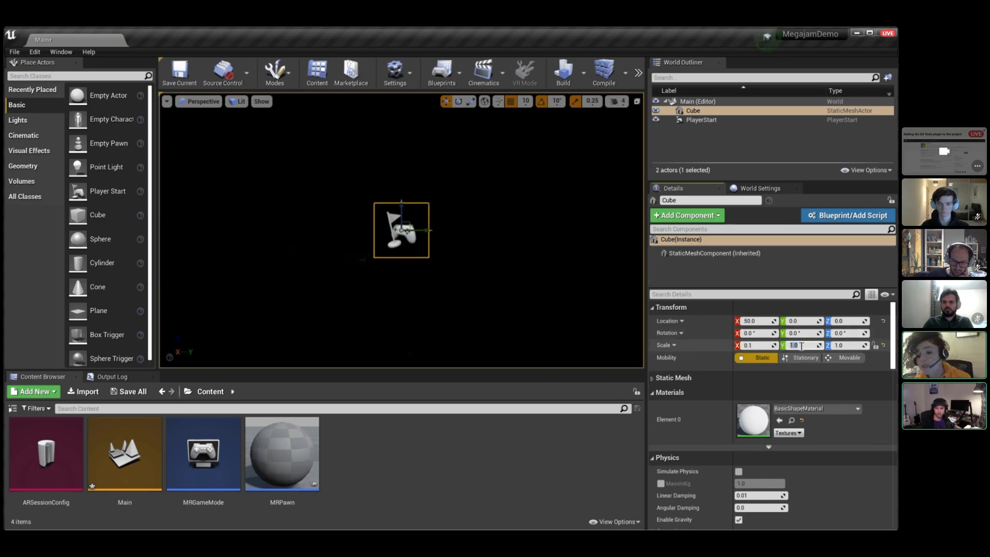
type("0.1")
left_click(846, 344)
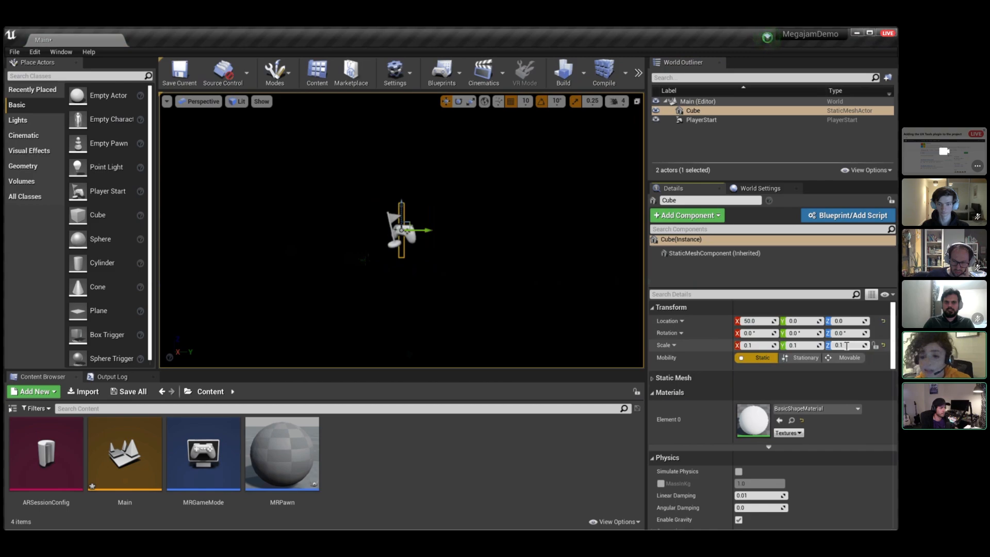
key("Return")
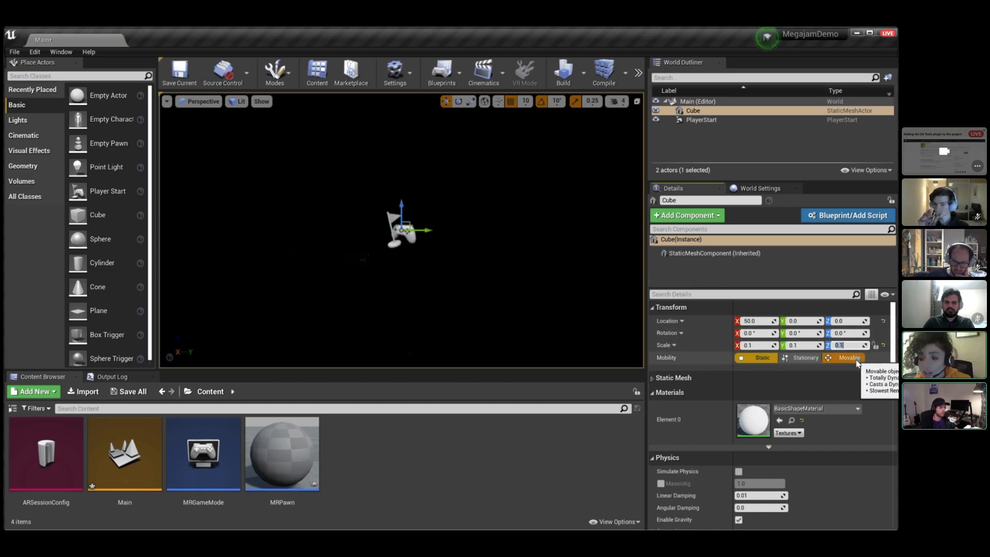
left_click(856, 361)
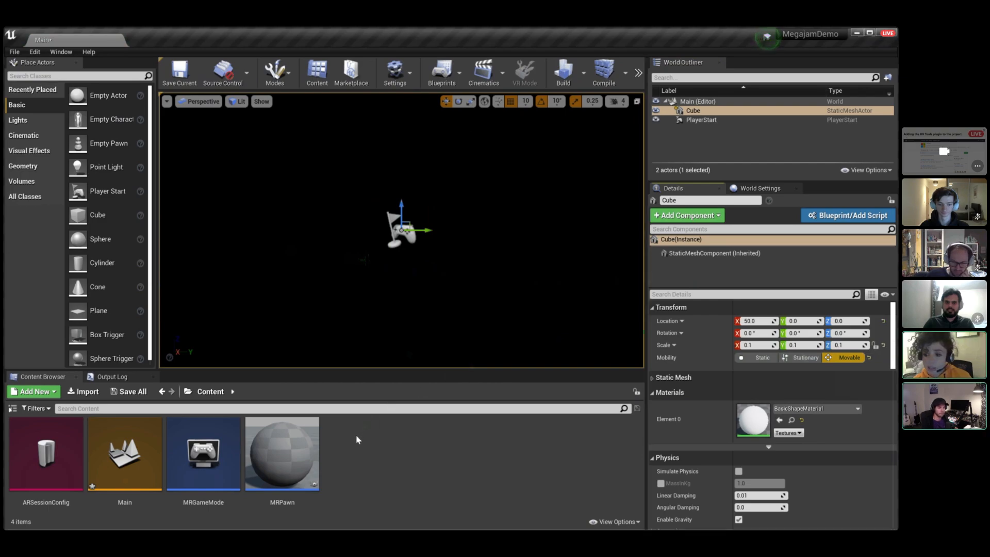
Create a new material asset in the Content folder and name it Red.
left_click(52, 395)
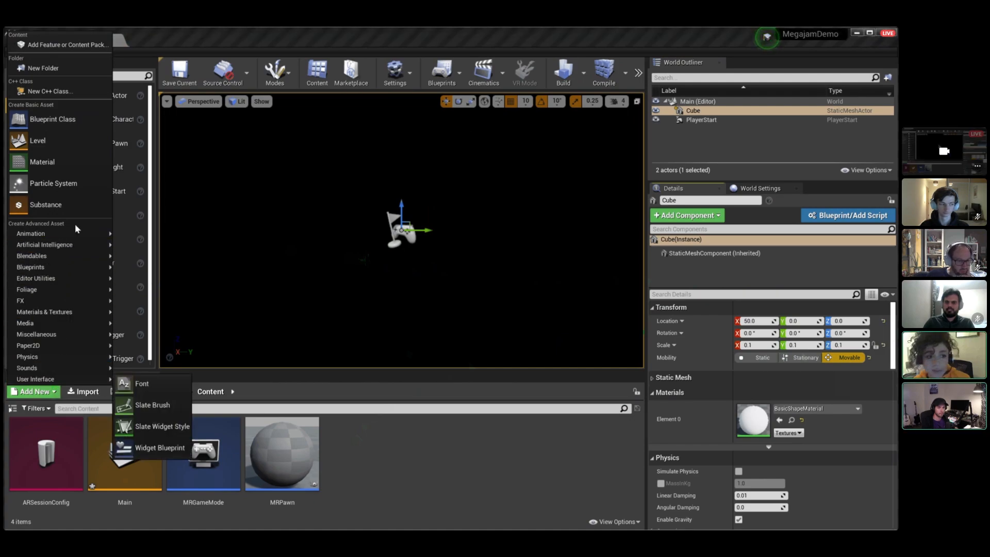
left_click(78, 170)
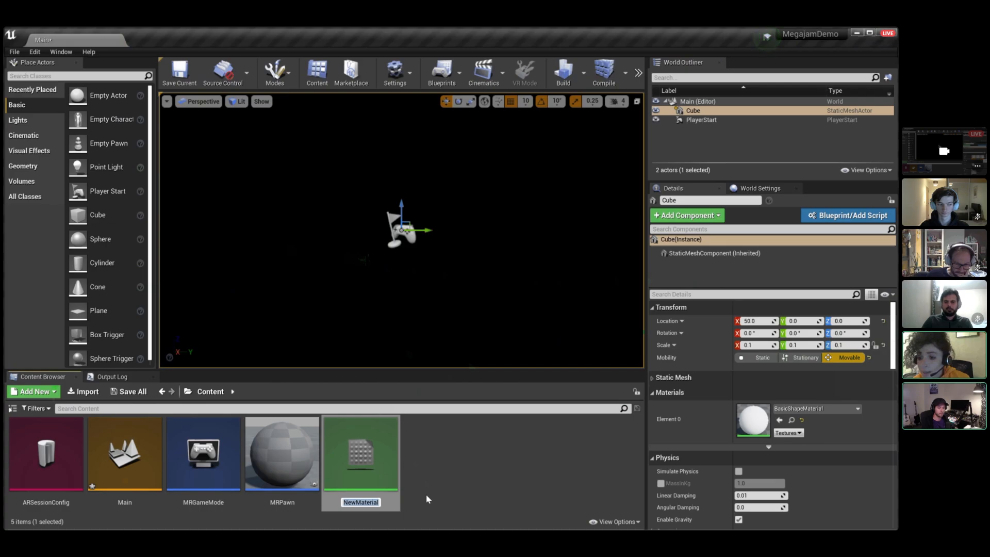
type("Red")
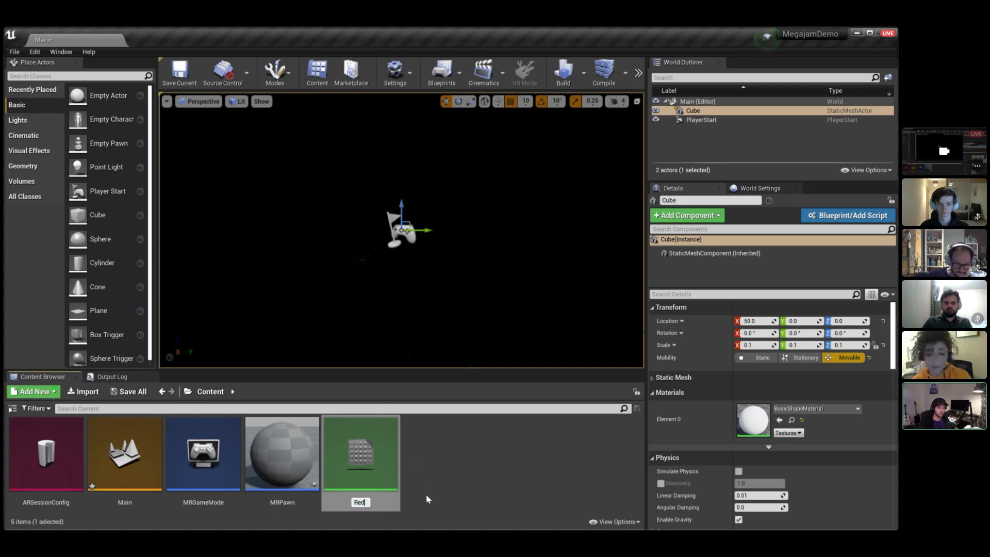
key("Return")
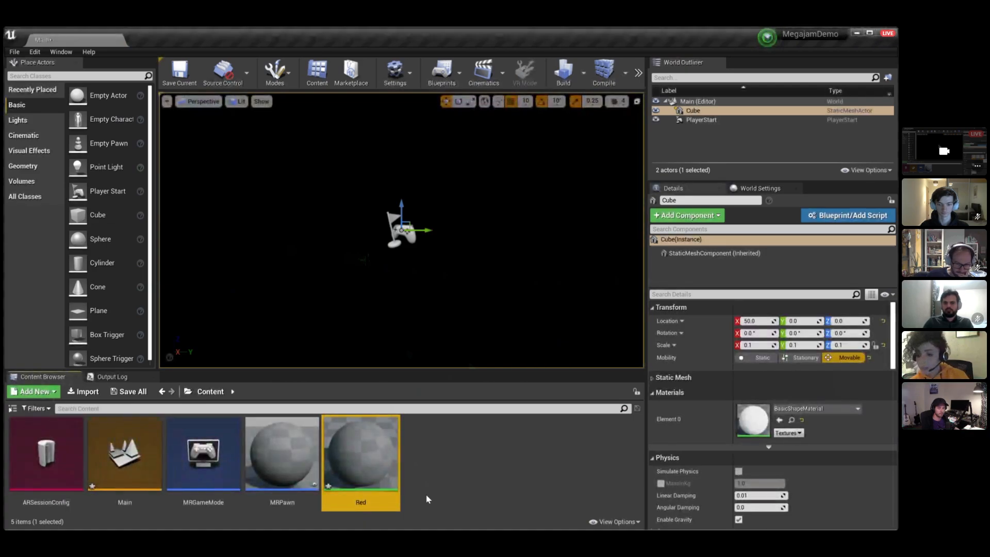
Open the Red material, feed a Constant3Vector into its Base Color, and place that node level with the Base Color input.
double_click(382, 471)
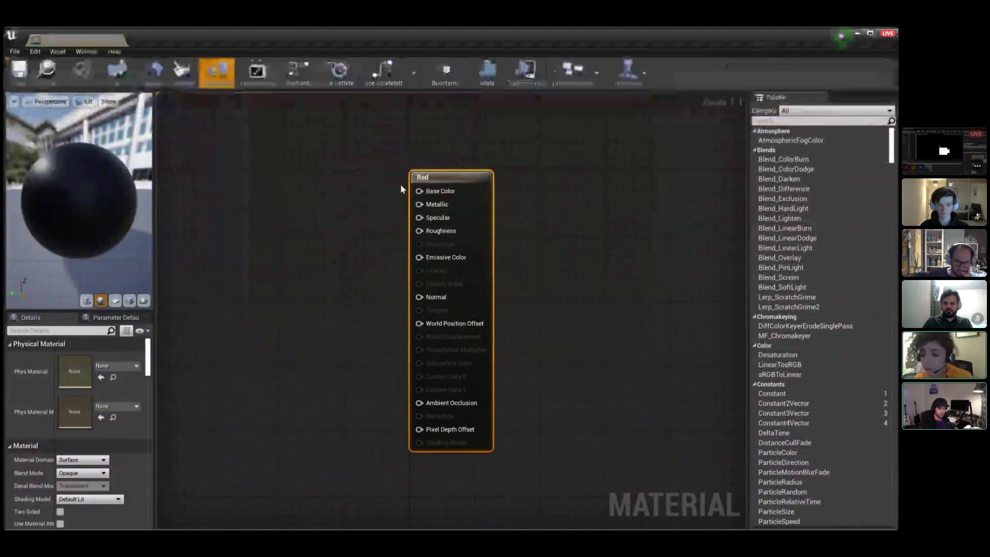
left_click_drag(419, 191, 288, 235)
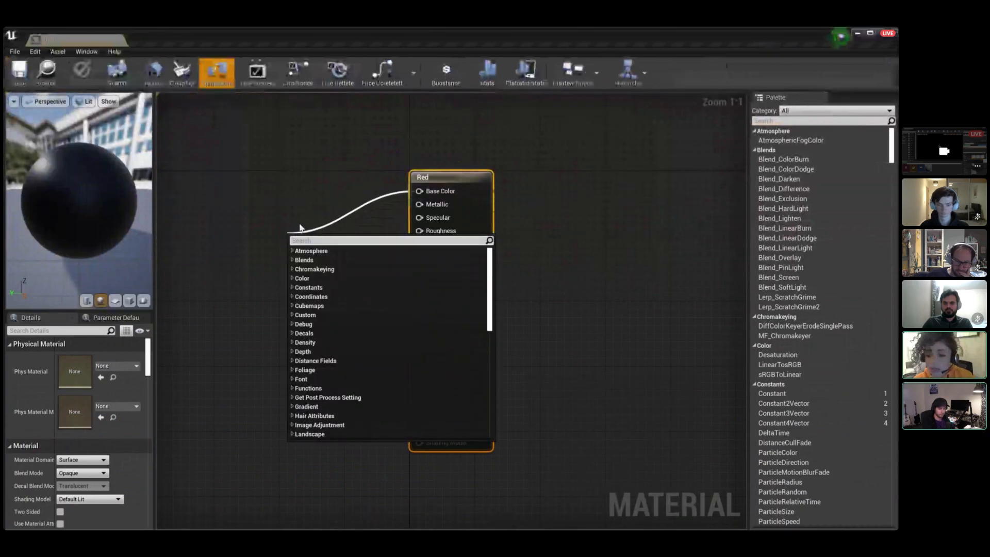
type("const")
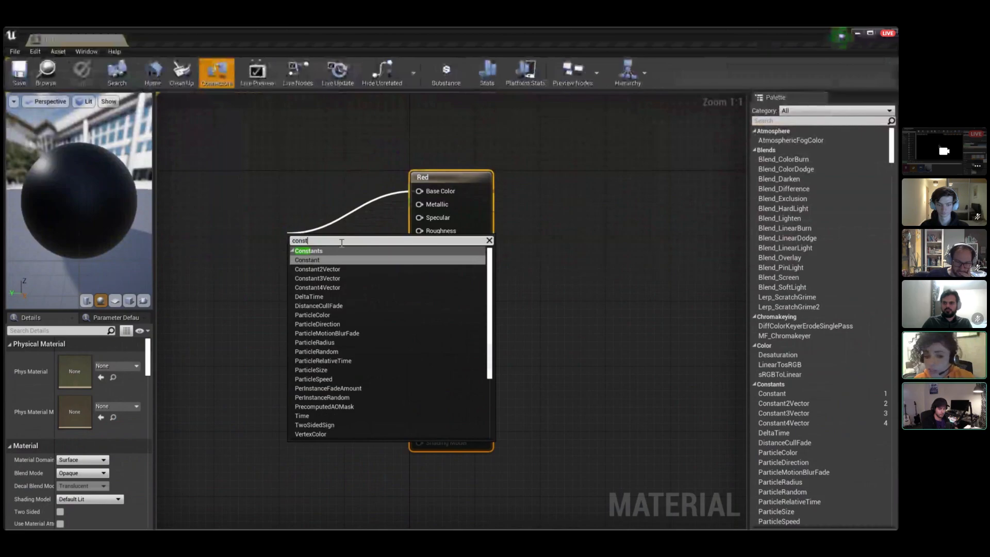
left_click(348, 279)
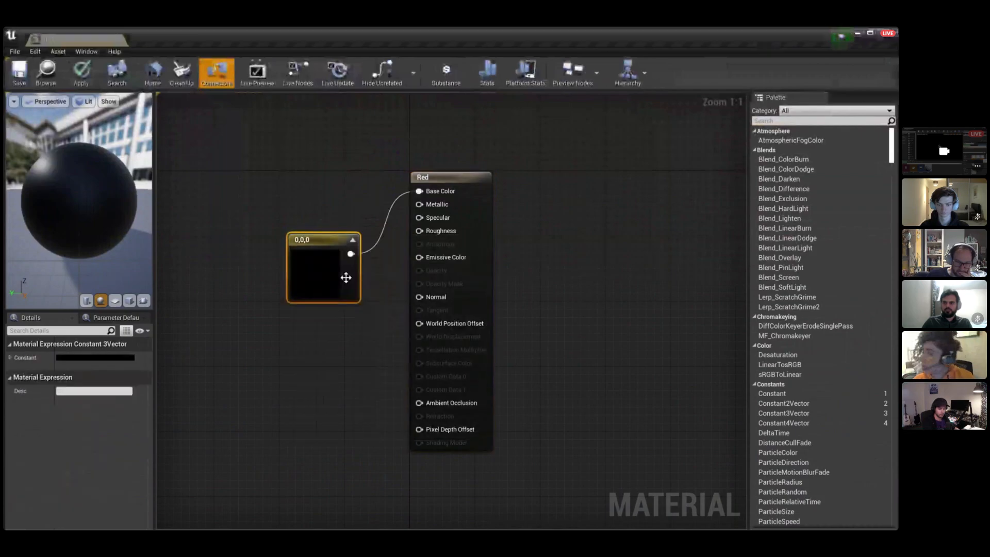
left_click_drag(323, 243, 298, 187)
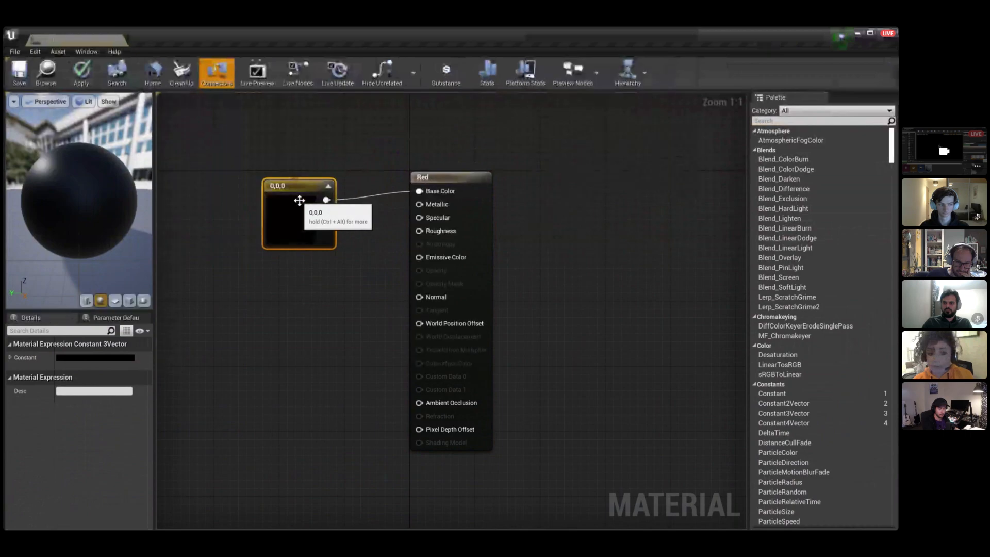
Set the Constant3Vector's red channel to 1, then save the Red material and return to the level editor.
double_click(297, 223)
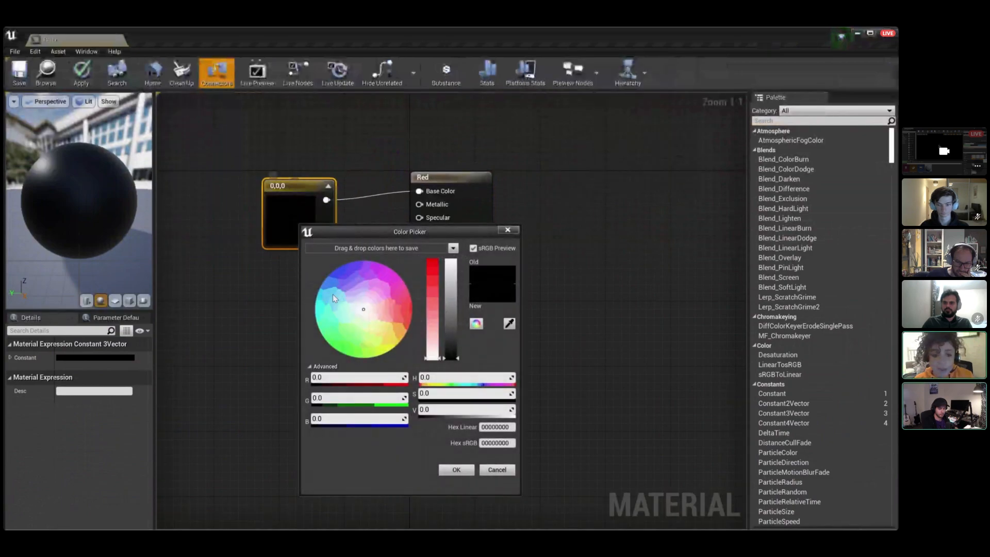
left_click(325, 378)
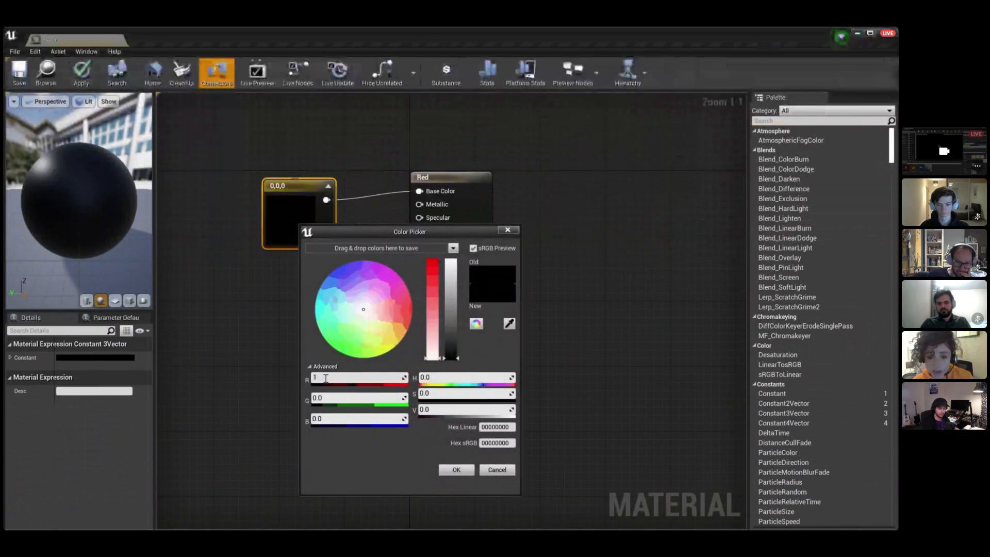
type("1")
key("Return")
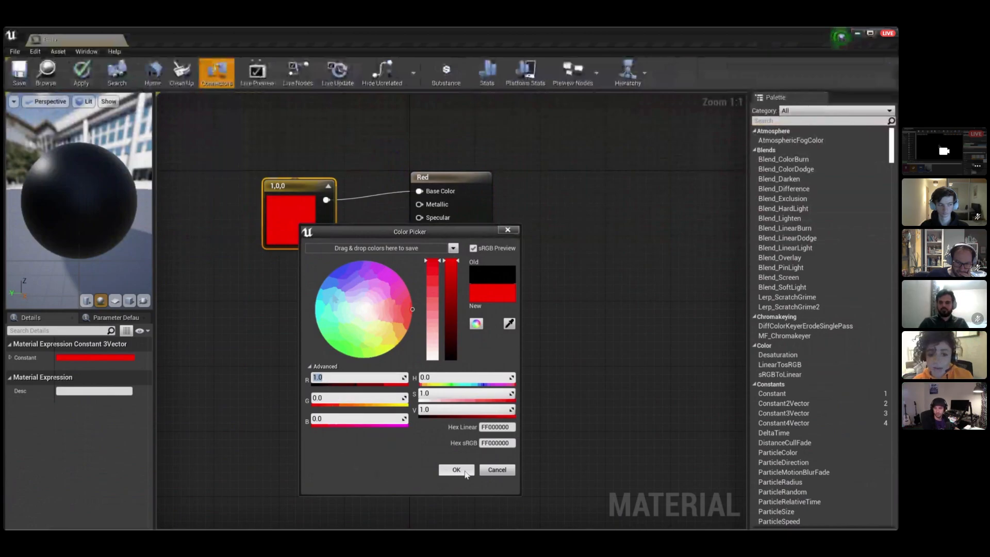
left_click(465, 471)
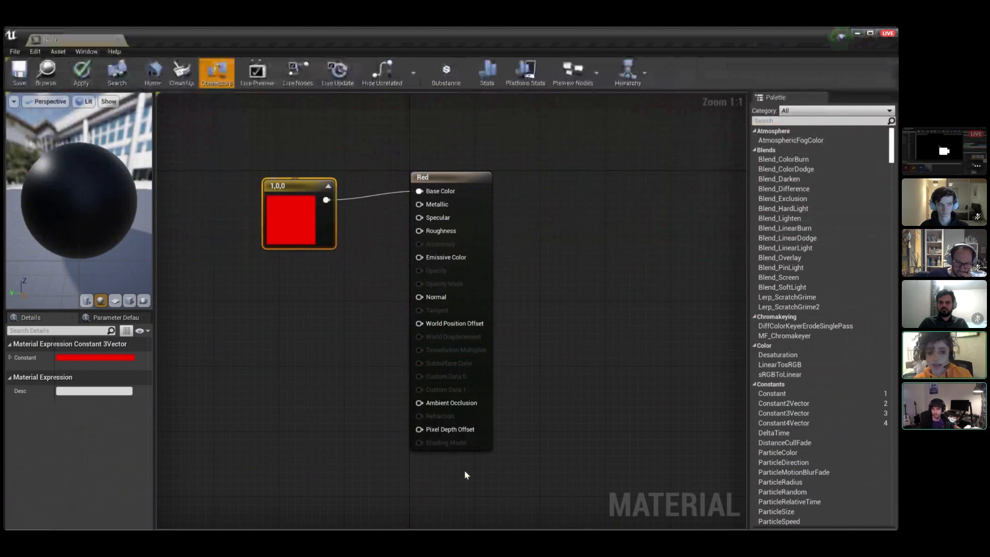
left_click(21, 74)
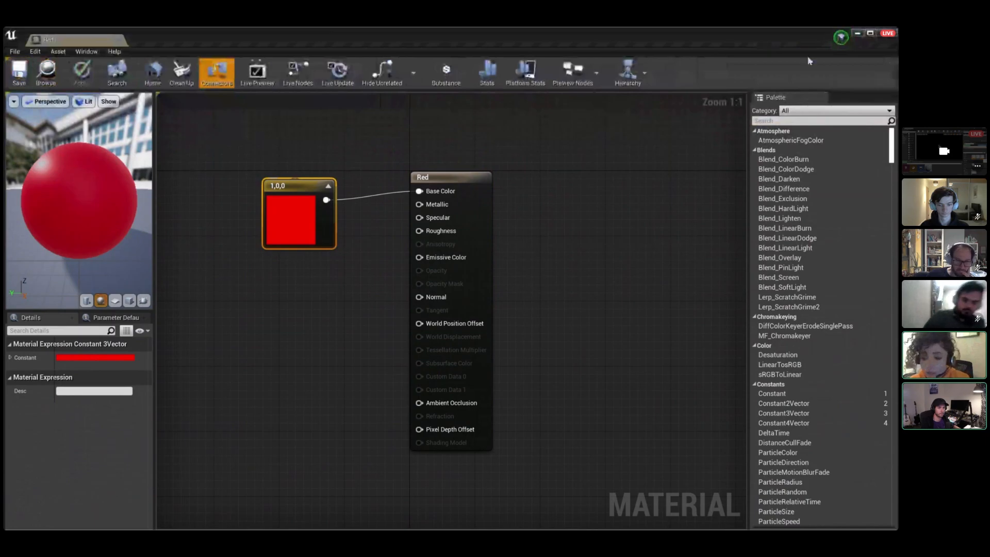
left_click(857, 34)
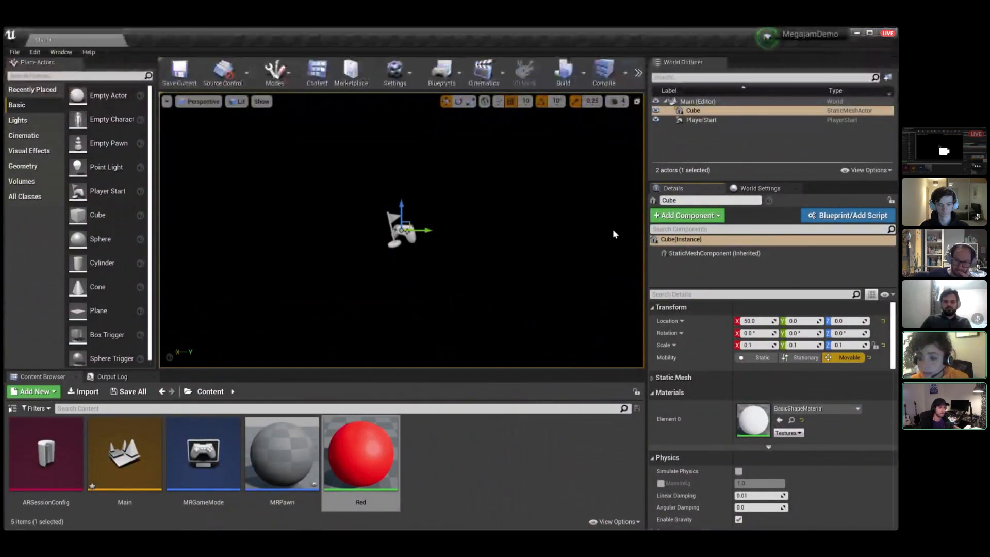
Assign the Red material to the Cube's Element 0 and place a Directional Light above the cube in the level.
left_click_drag(395, 445, 795, 414)
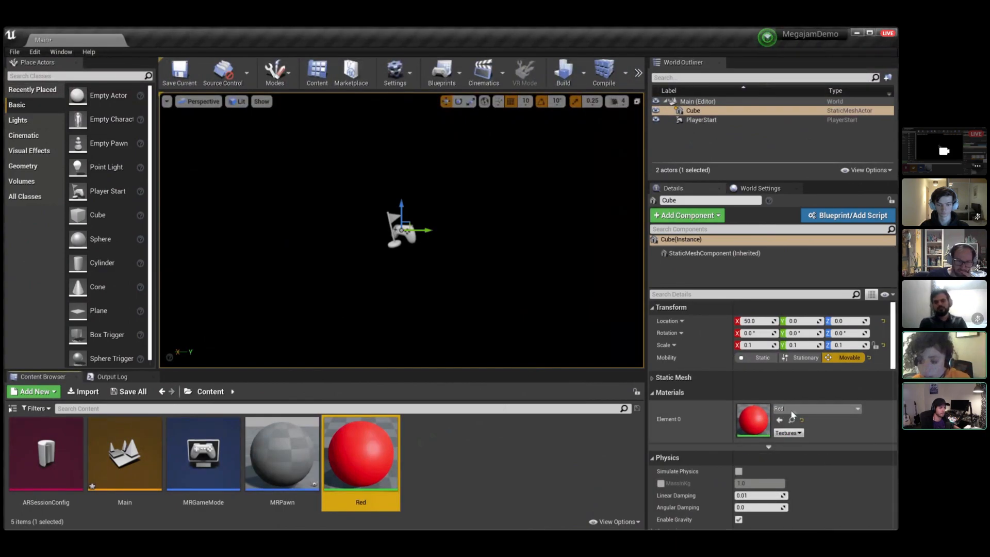
left_click(49, 124)
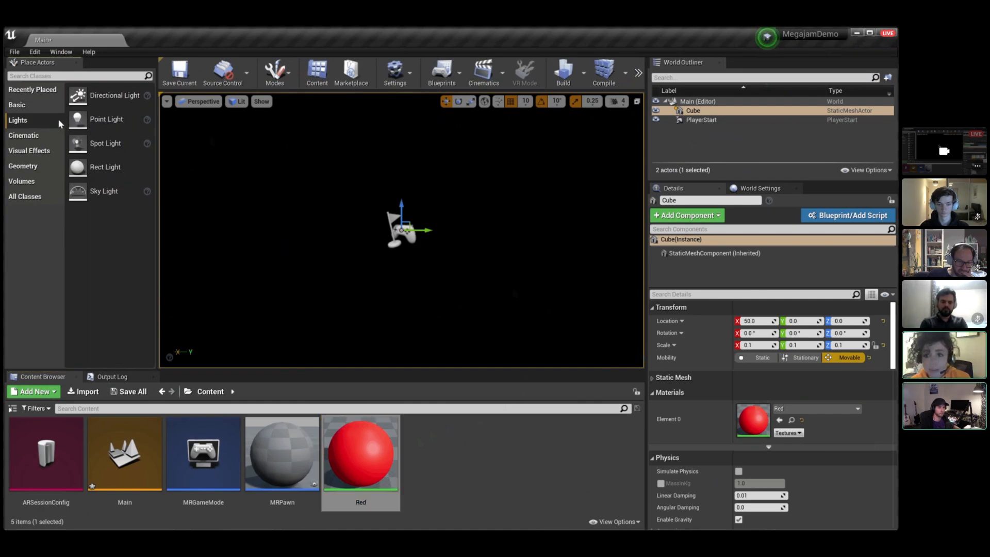
left_click_drag(117, 95, 401, 151)
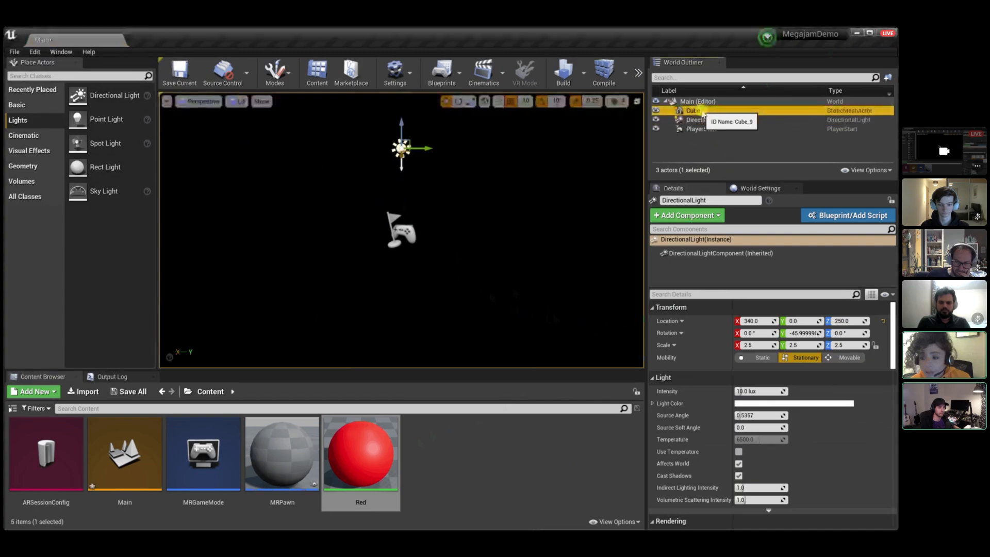
Add a Uxt Generic Manipulator component to the Cube.
left_click(703, 112)
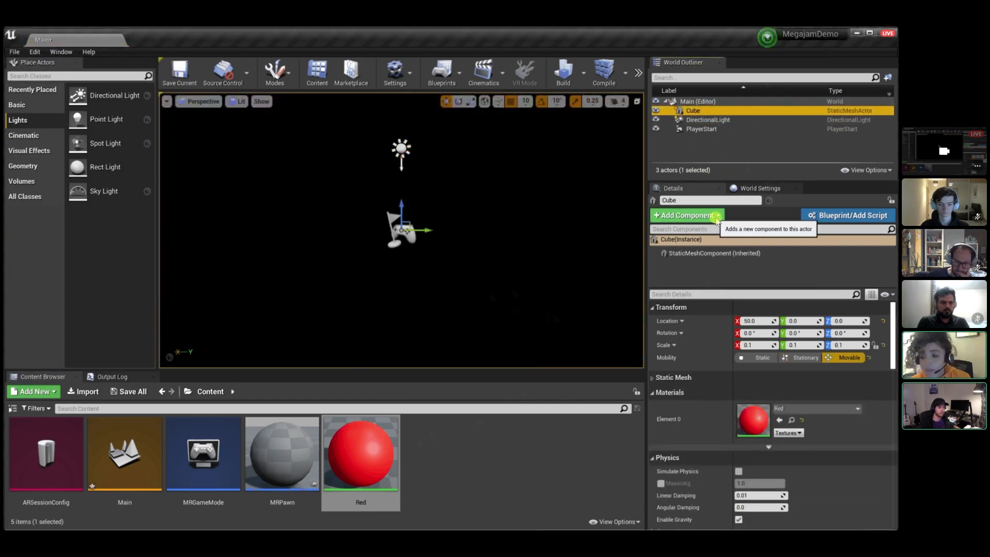
left_click(687, 215)
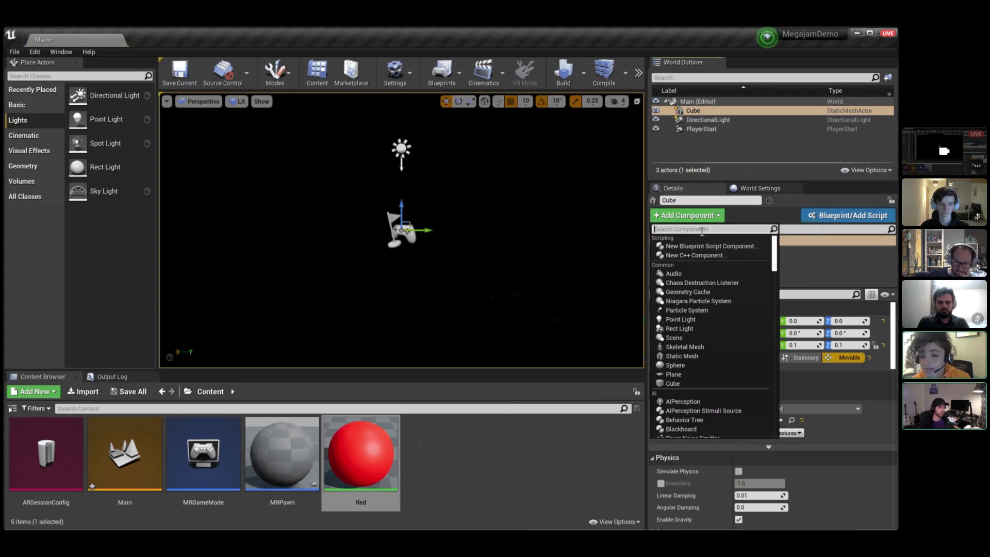
type("uxt")
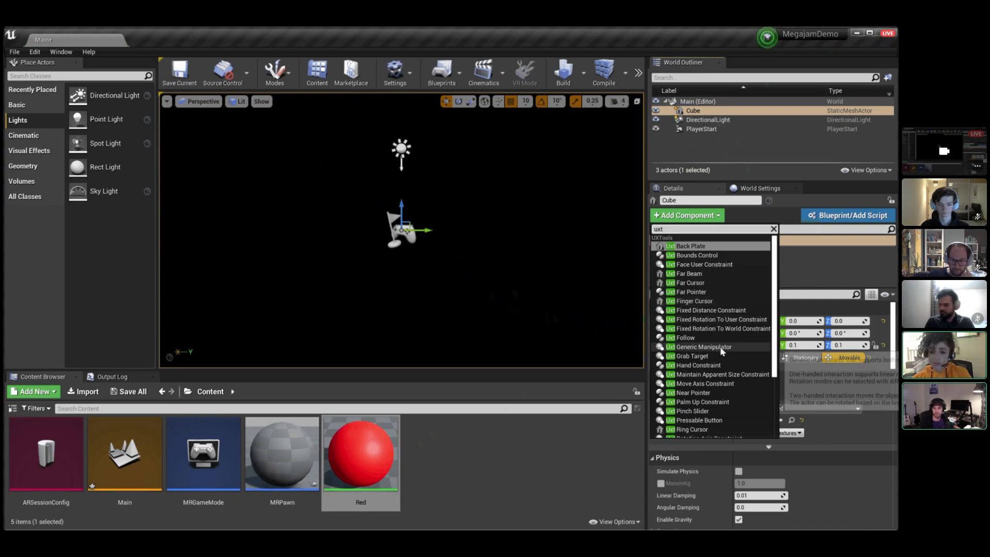
left_click(737, 349)
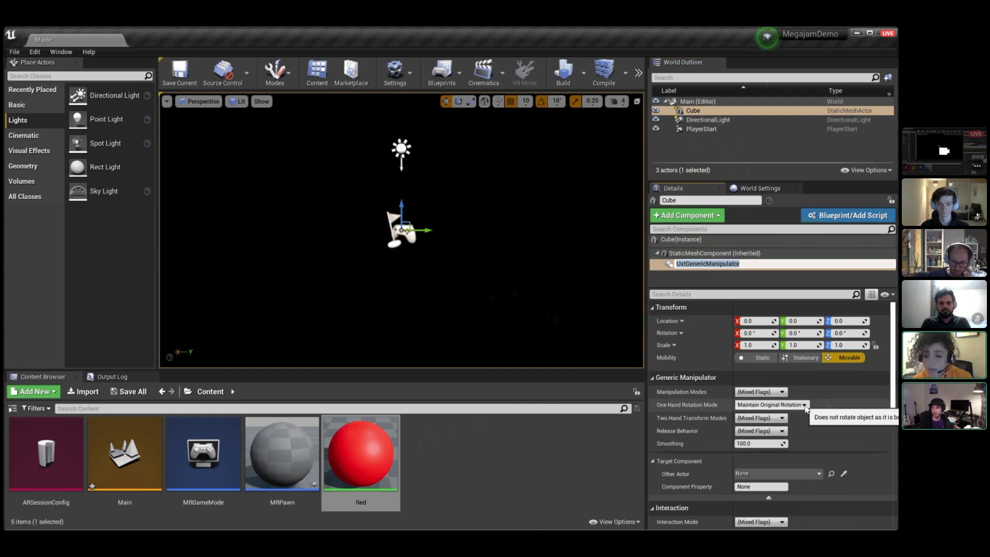
Change the generic manipulator's One Hand Rotation Mode so that one-handed grabs rotate the cube with the hand.
left_click(805, 406)
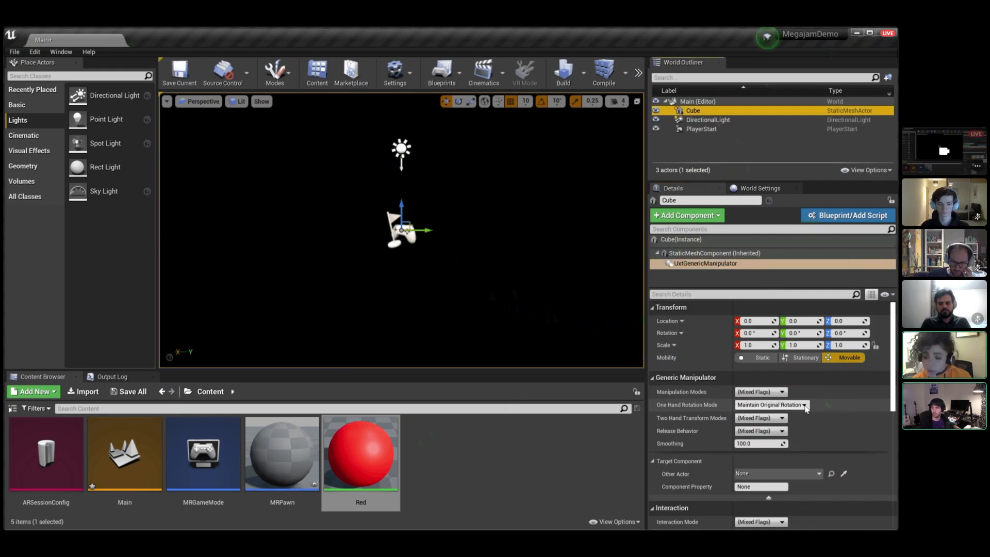
left_click(804, 405)
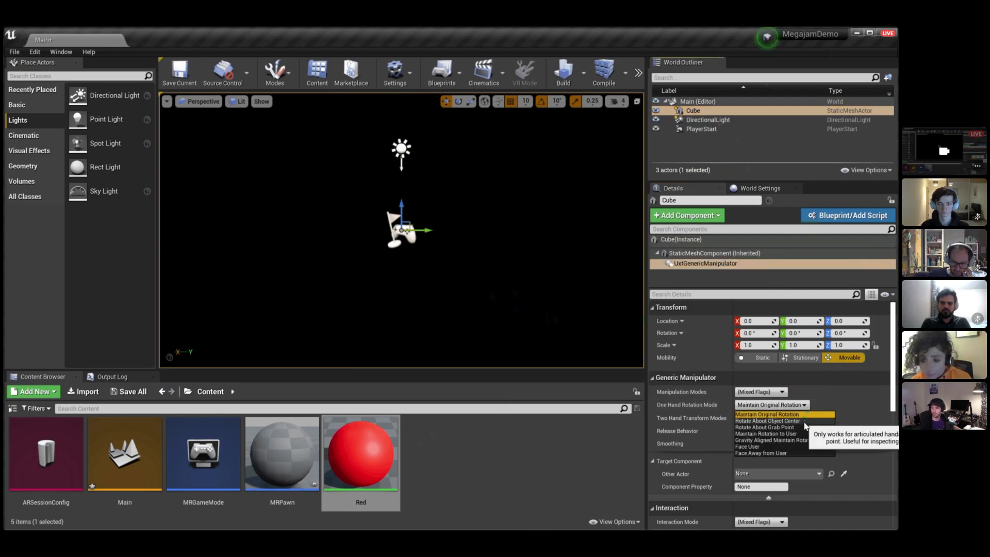
left_click(800, 427)
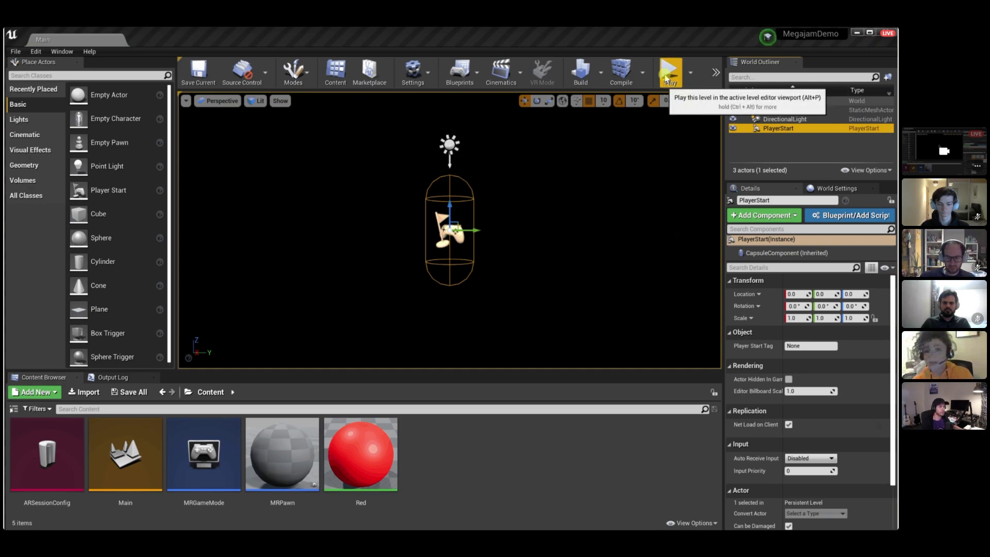
Play the level in the viewport, test grabbing and rotating the cube with the simulated hands, and stop the session.
left_click(668, 75)
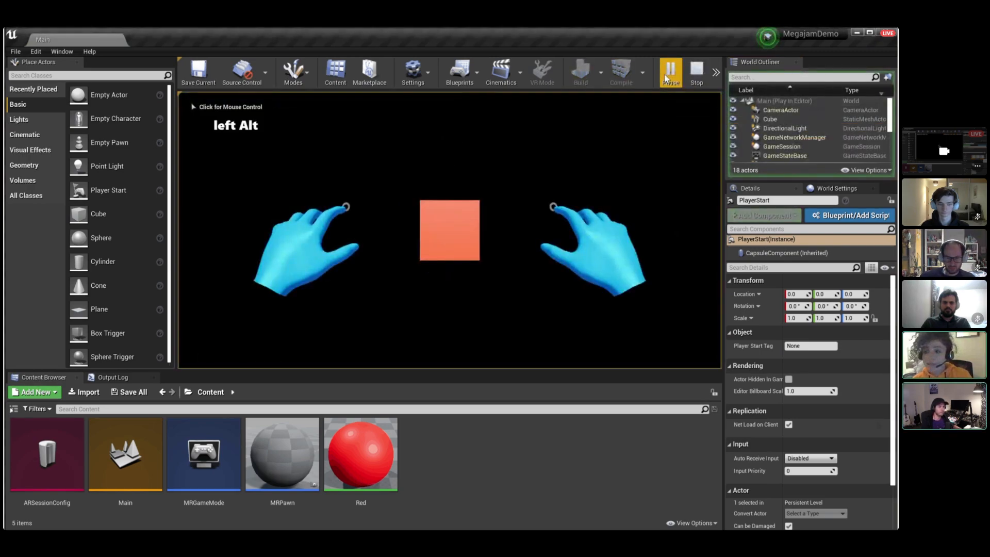
left_click(481, 309)
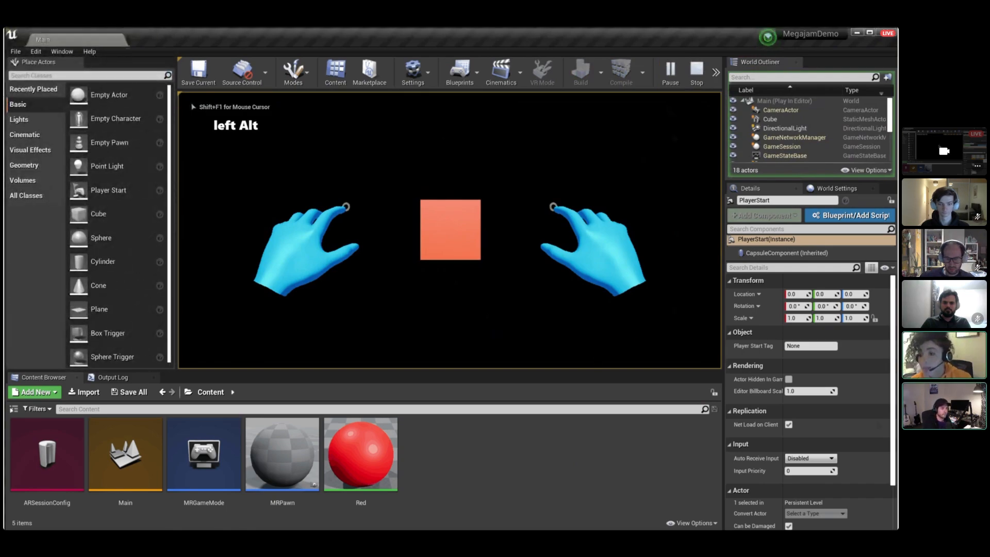
key("alt")
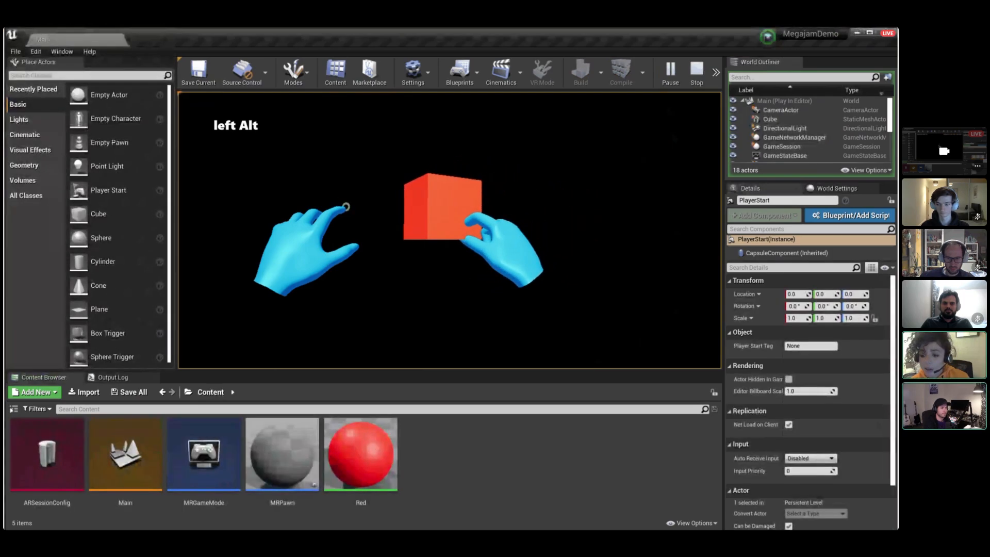
key("shift")
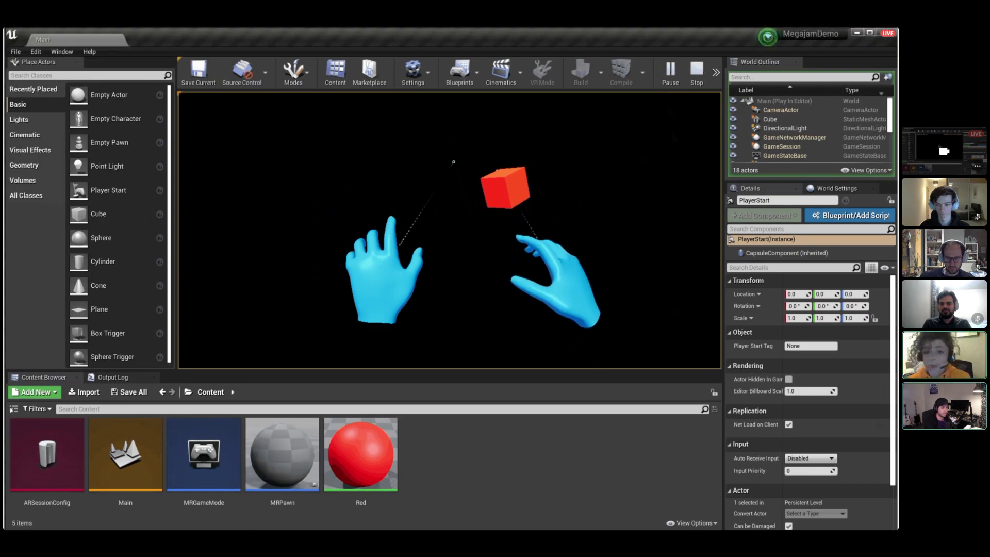
key("Escape")
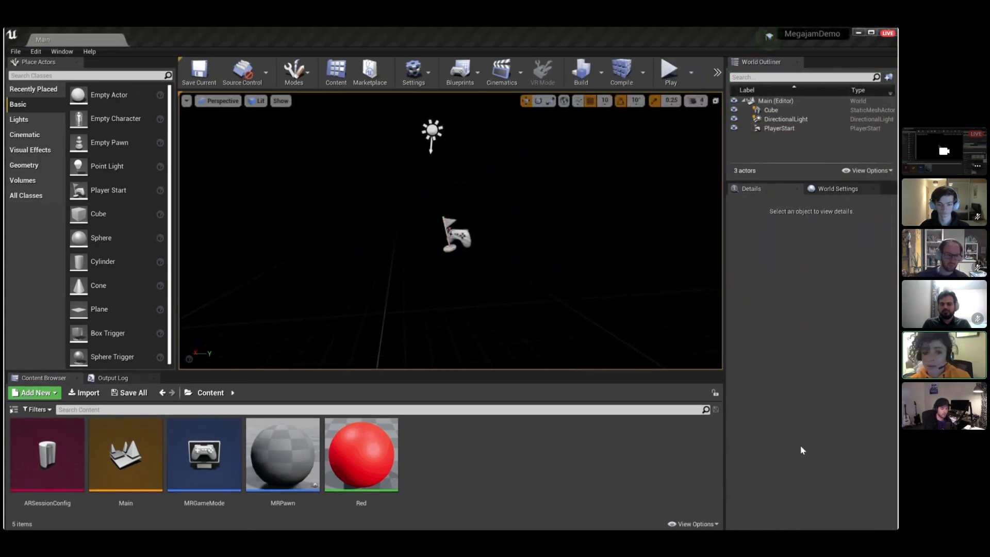
In the project settings for the Windows Mixed Reality platform, enable holographic remoting for the editor.
left_click(35, 52)
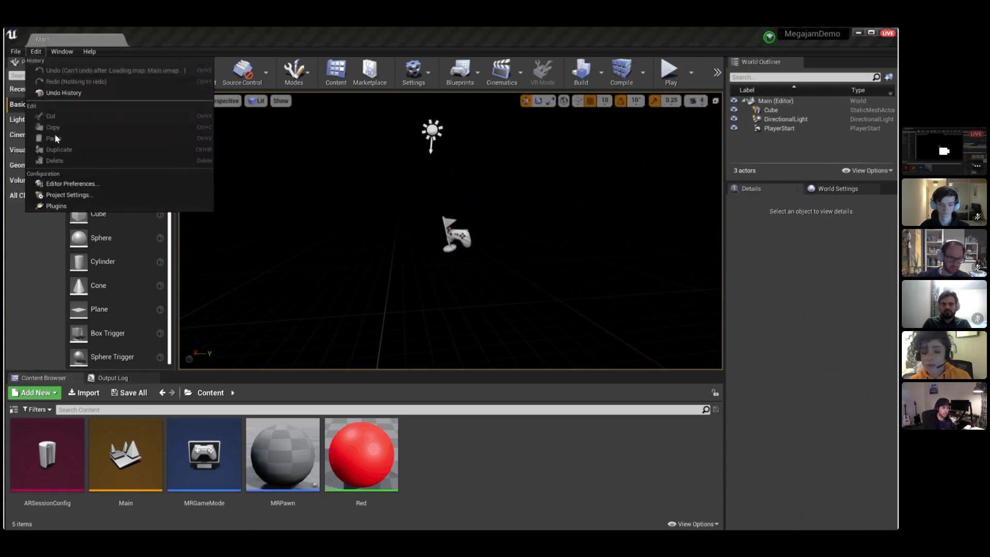
left_click(60, 194)
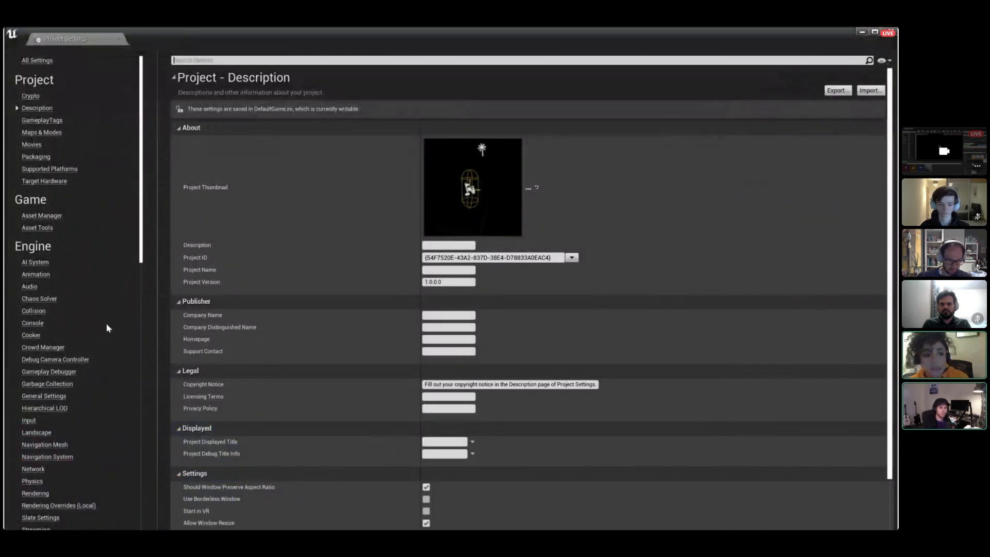
scroll(106, 323, "down", 10)
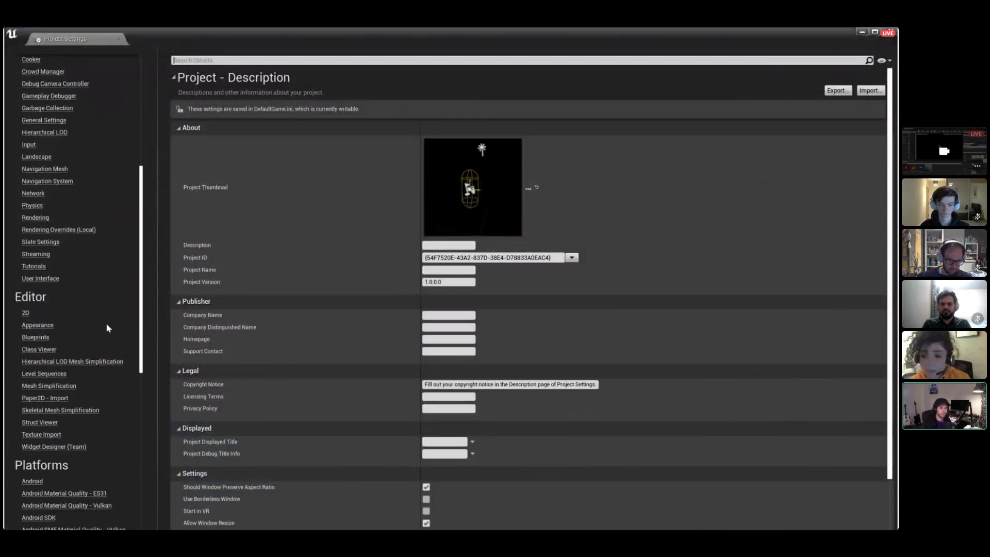
scroll(106, 323, "down", 12)
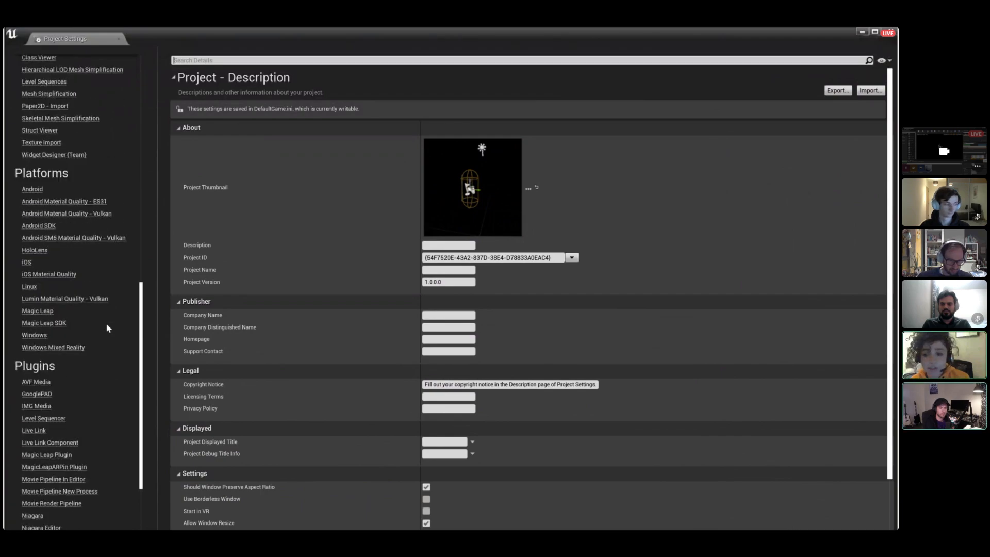
left_click(73, 349)
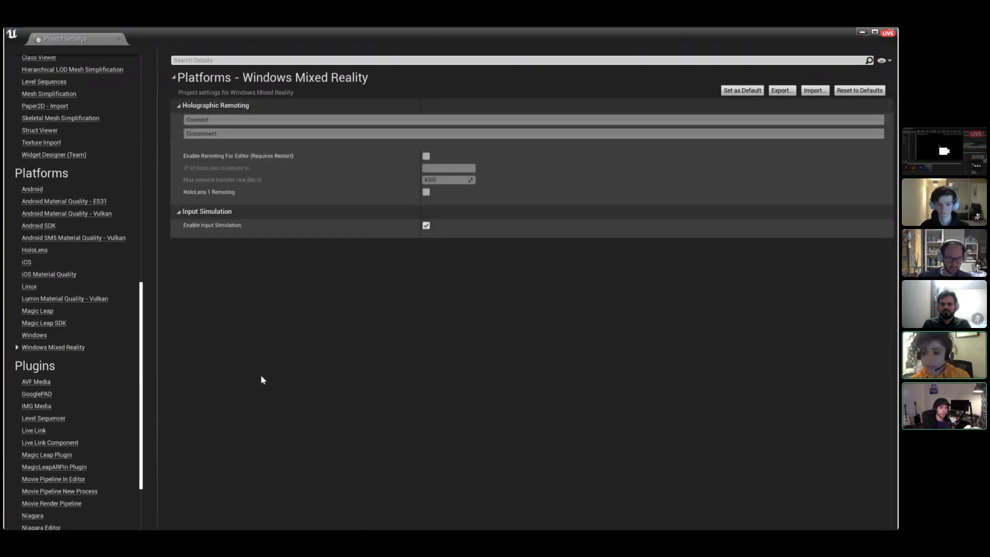
left_click(425, 157)
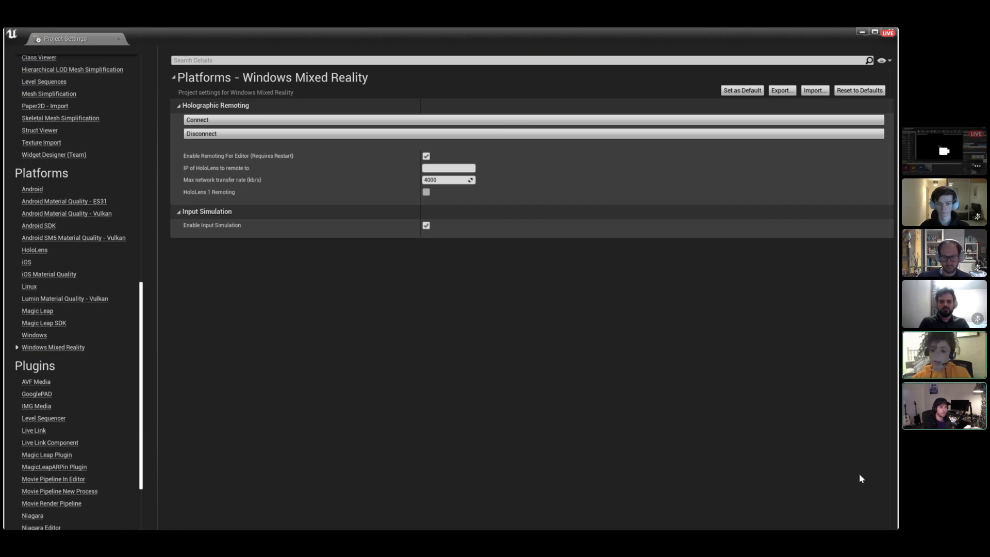
Set the IP of the HoloLens to remote to as 192.168.0.115 and connect to the device.
scroll(77, 292, "up", 3)
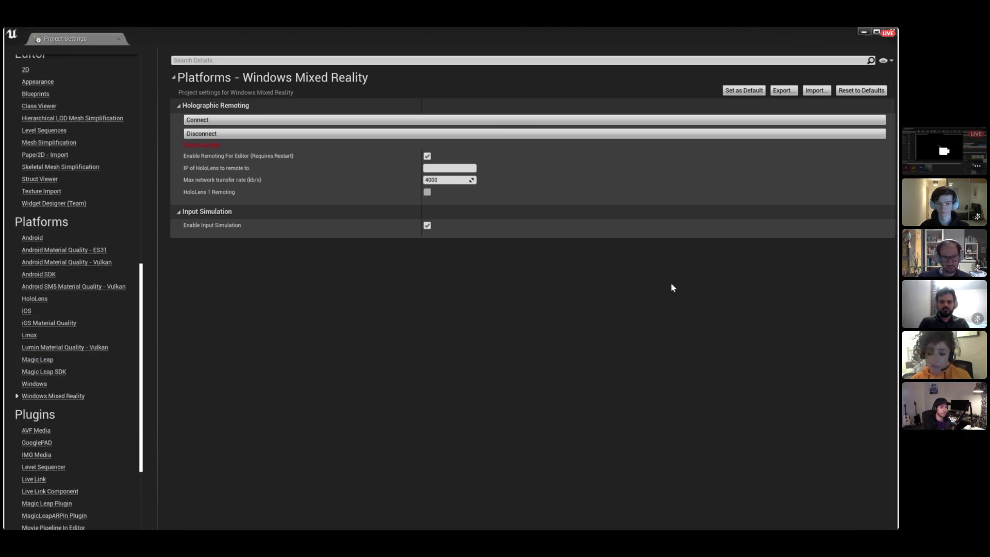
left_click(432, 168)
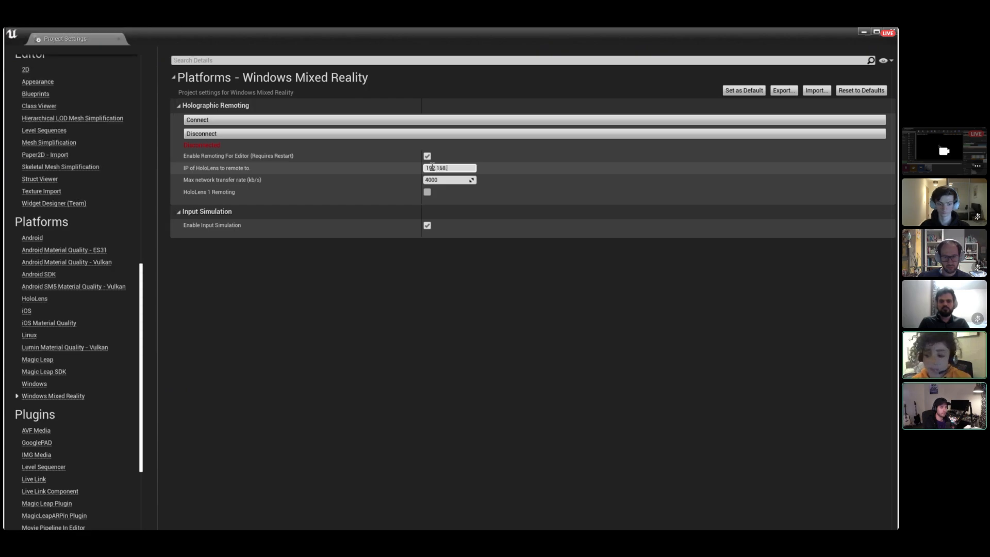
type("192.168.0.115")
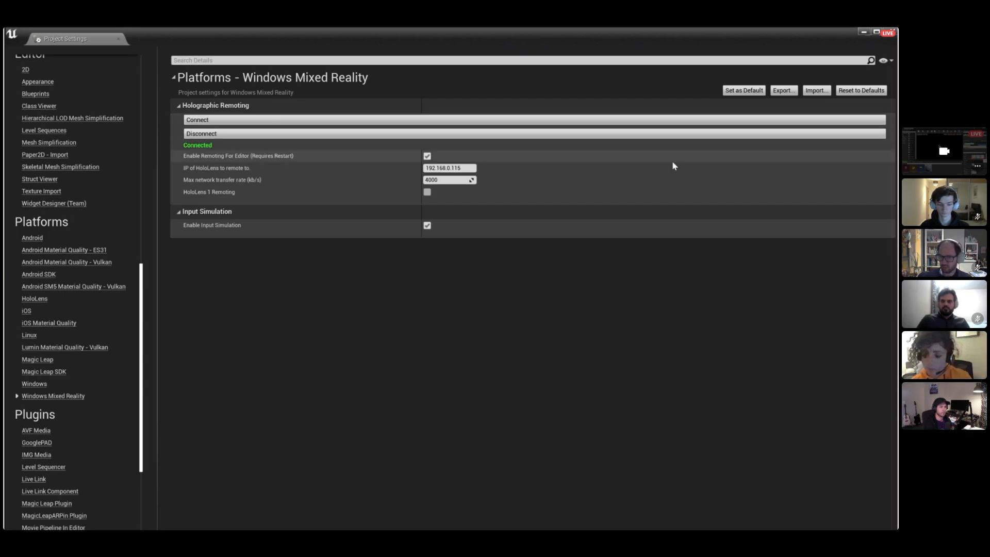
Return to the level editor and launch the Main level in VR Preview mode.
left_click(864, 33)
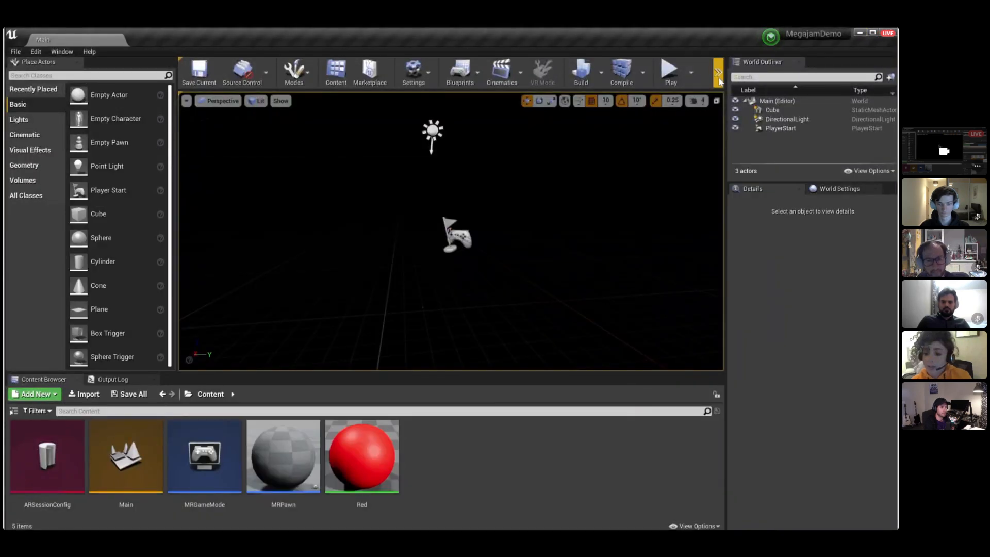
left_click(691, 77)
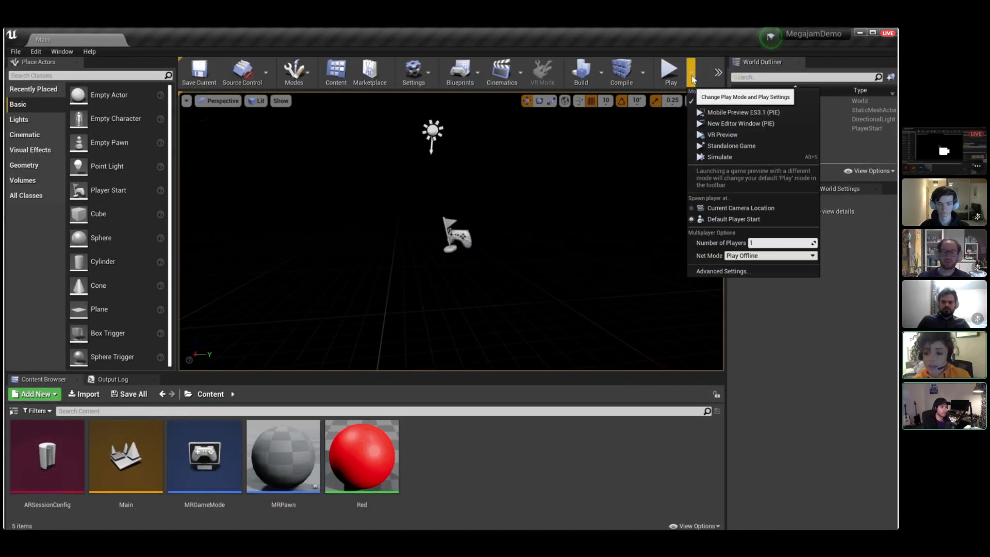
left_click(742, 136)
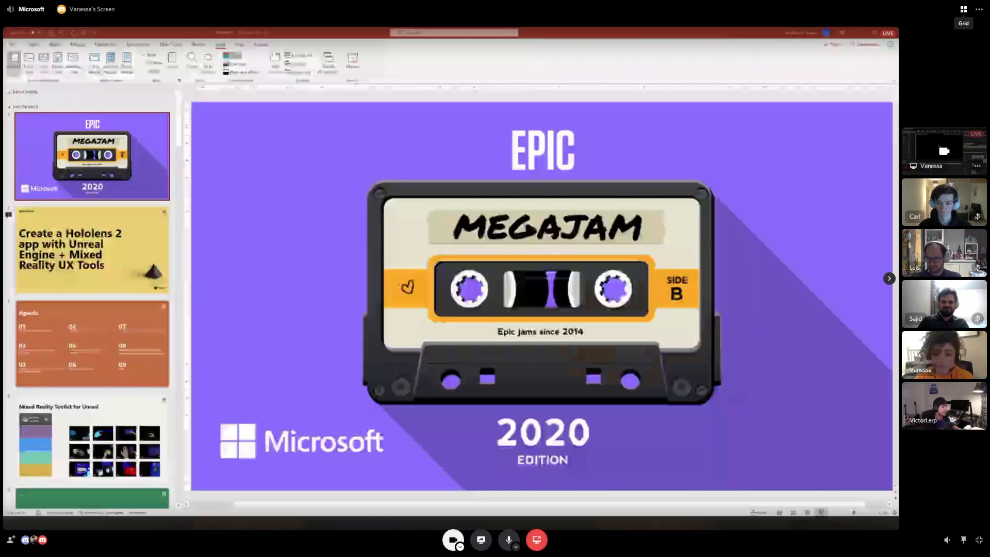
left_click(963, 9)
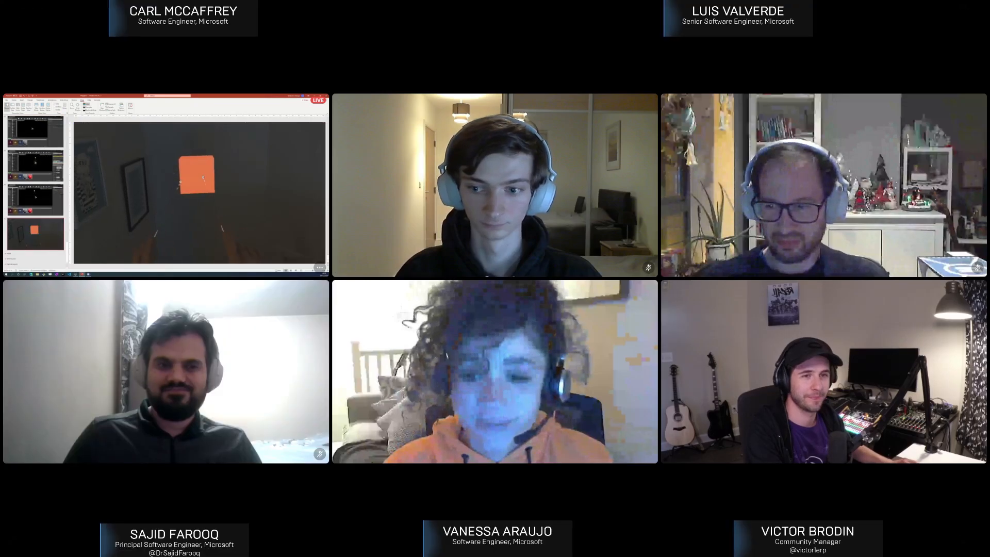